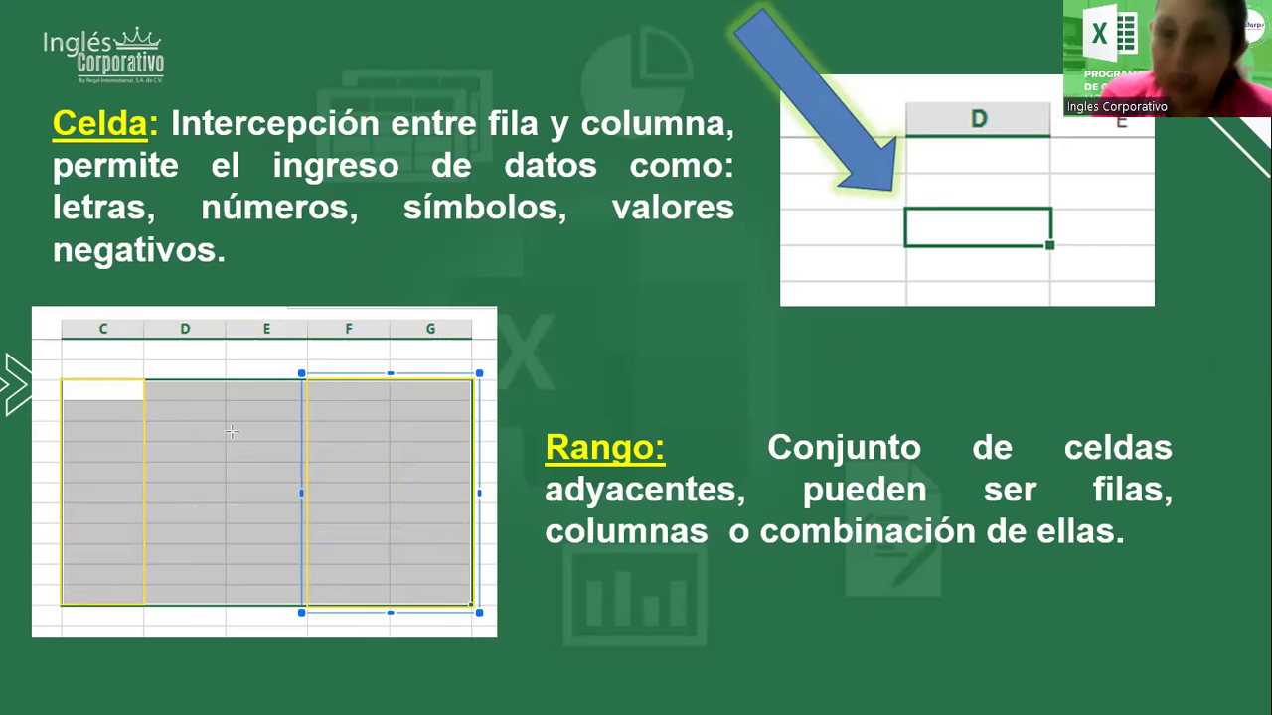
Step: Play the remaining Celda/Rango builds and the 'Ingreso de datos a Excel' slide to the end screen
{"action": "left_click", "coordinate": [235, 264]}
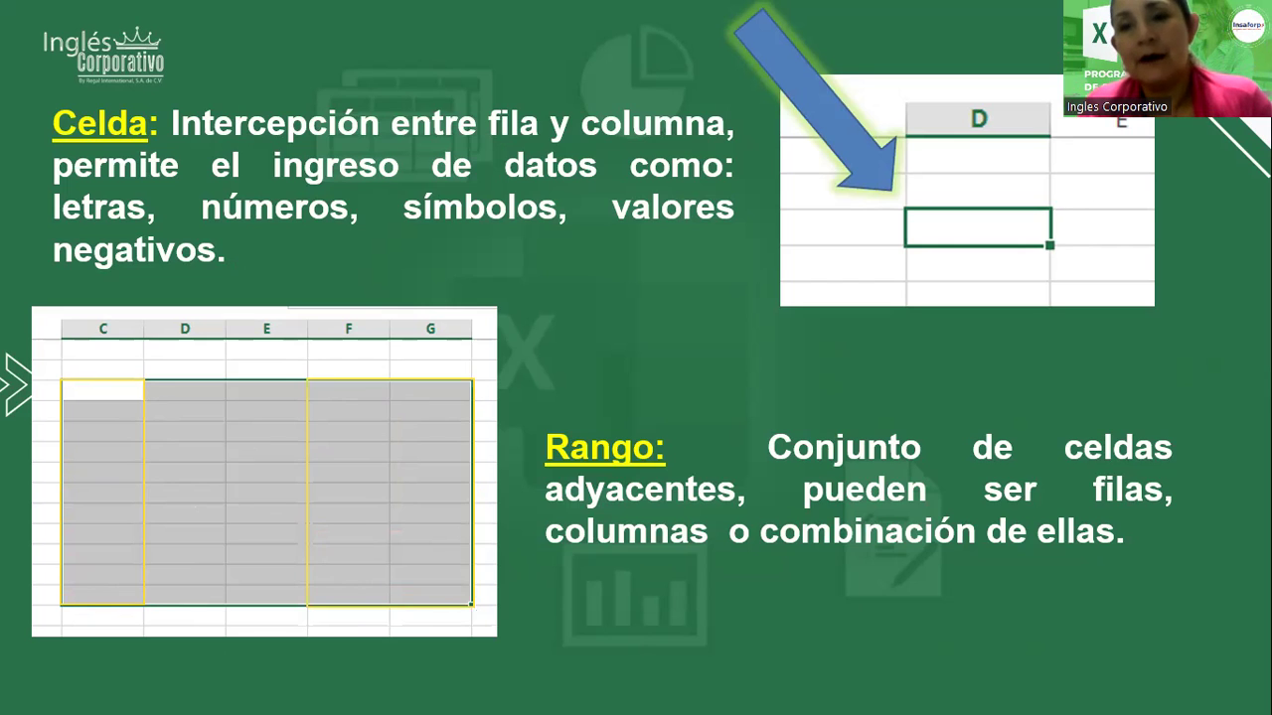
{"action": "left_click", "coordinate": [583, 313]}
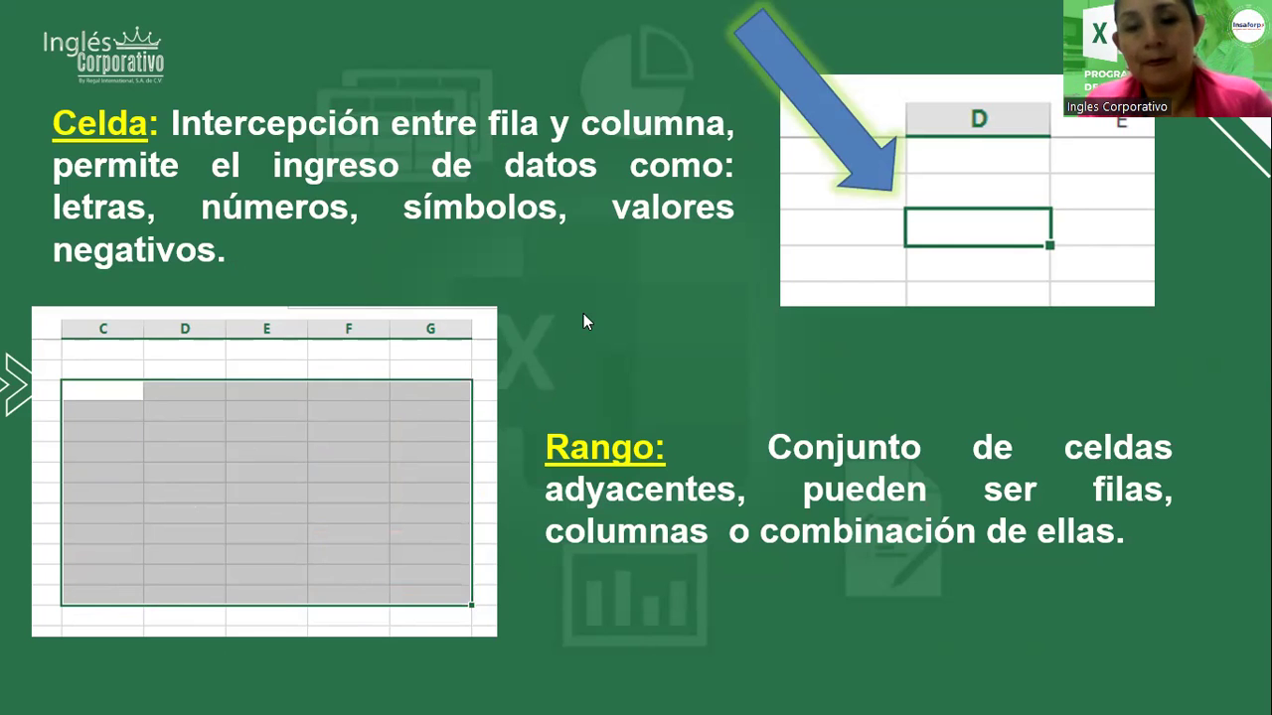
{"action": "left_click", "coordinate": [583, 313]}
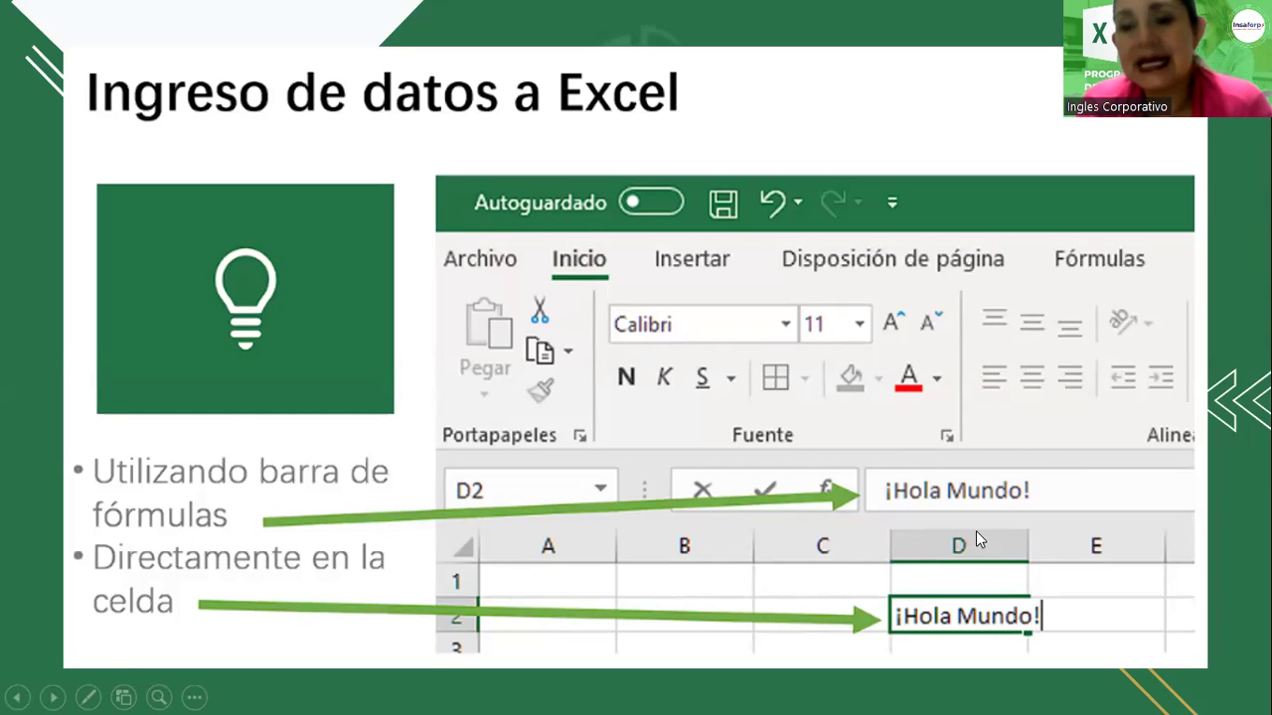
{"action": "left_click", "coordinate": [672, 394]}
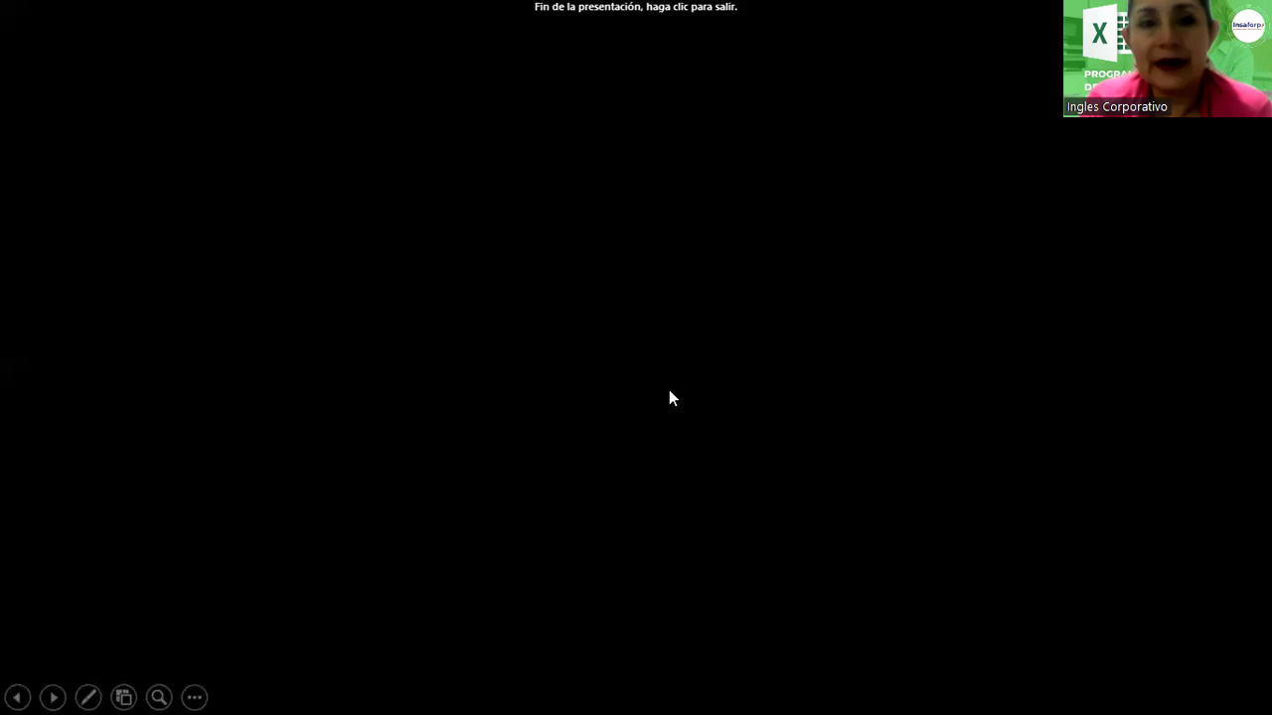
Step: Exit the finished slideshow from its black end screen to reveal Excel's Libro1
{"action": "left_click", "coordinate": [622, 90]}
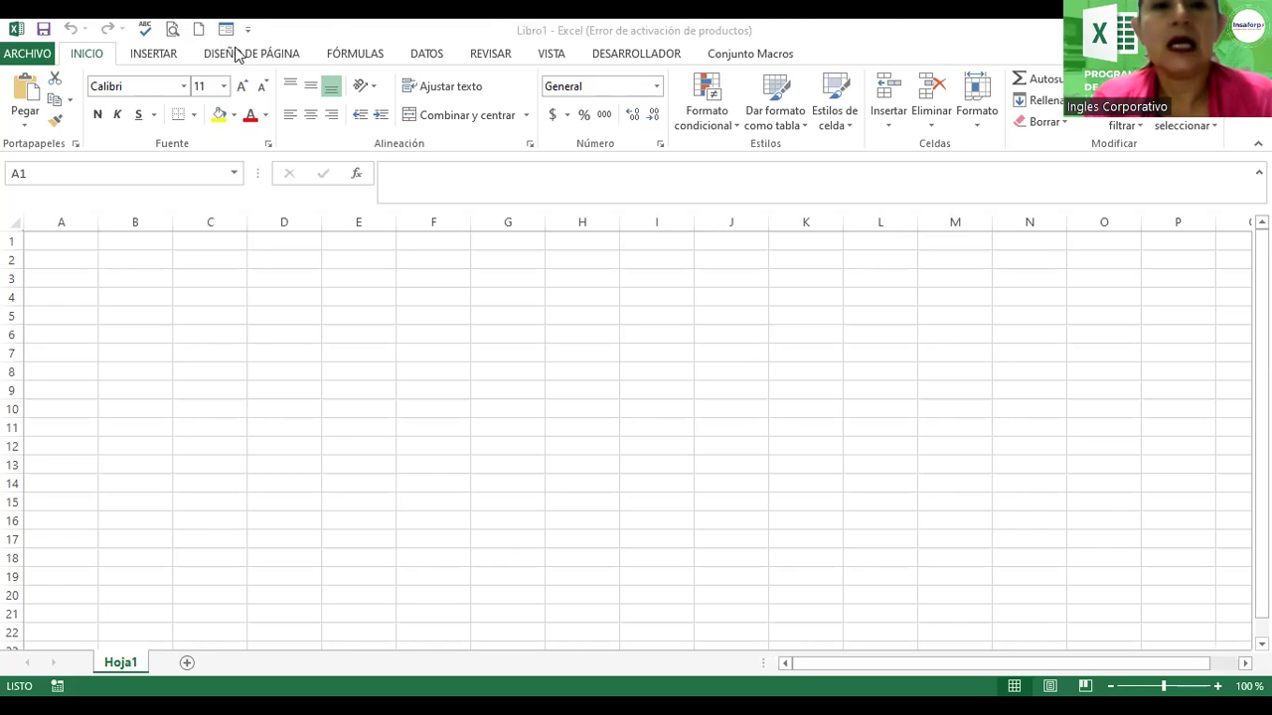
{"action": "left_click", "coordinate": [710, 31]}
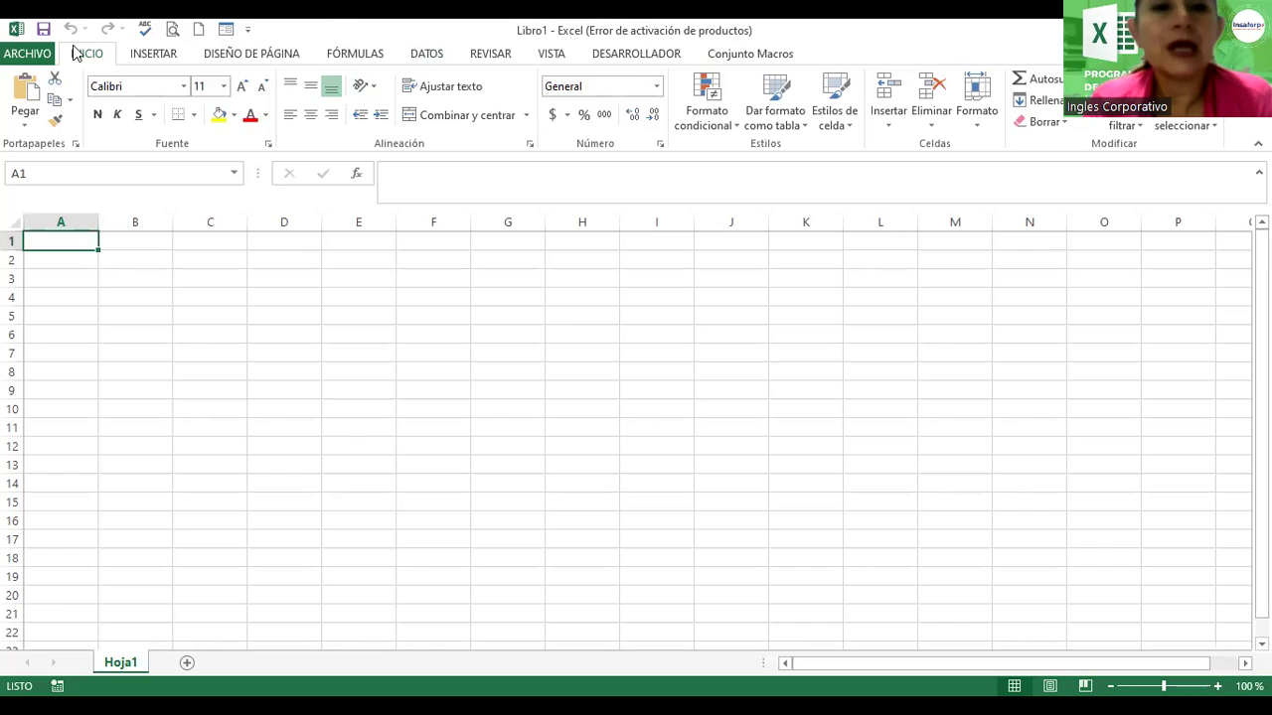
{"action": "left_click", "coordinate": [150, 57]}
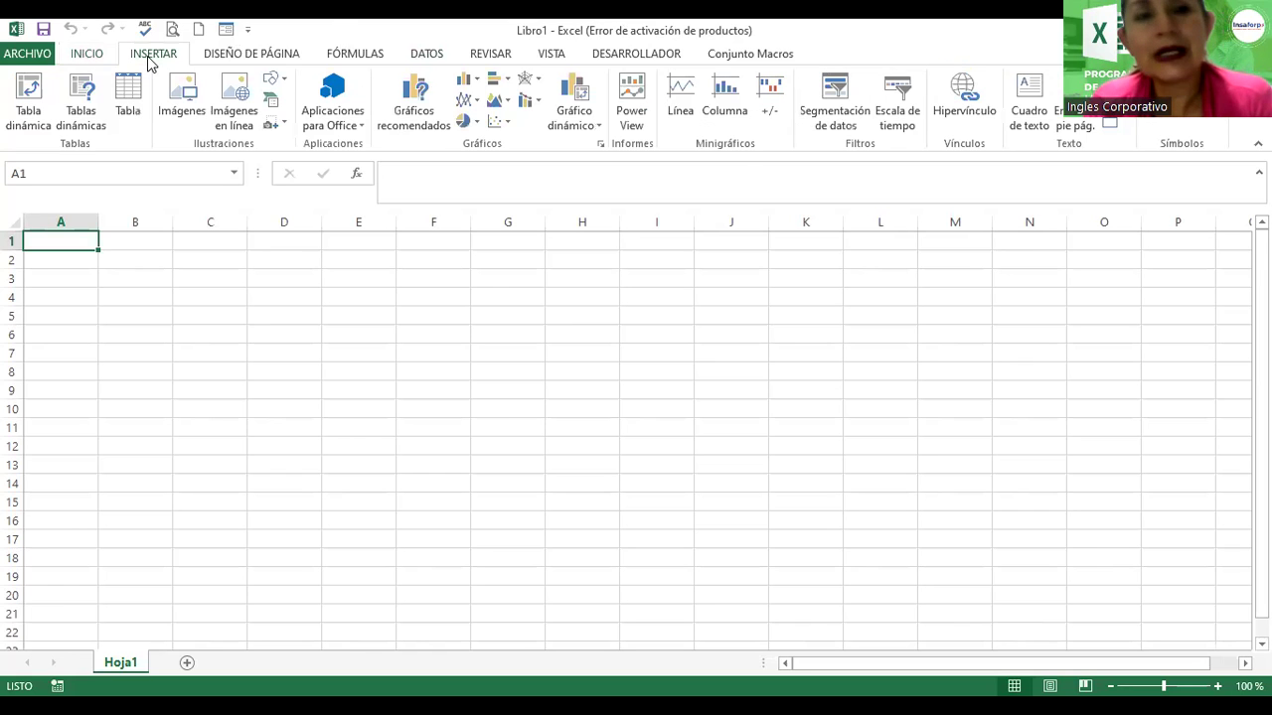
{"action": "left_click", "coordinate": [231, 59]}
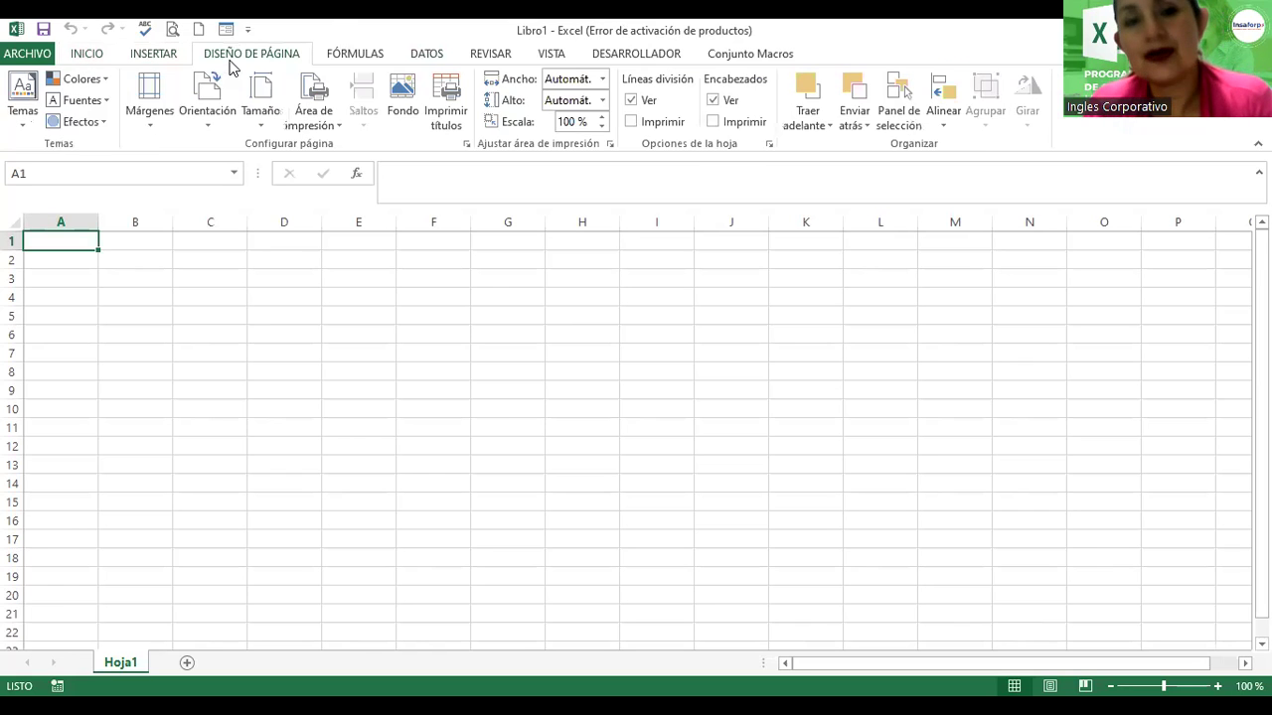
{"action": "left_click", "coordinate": [344, 53]}
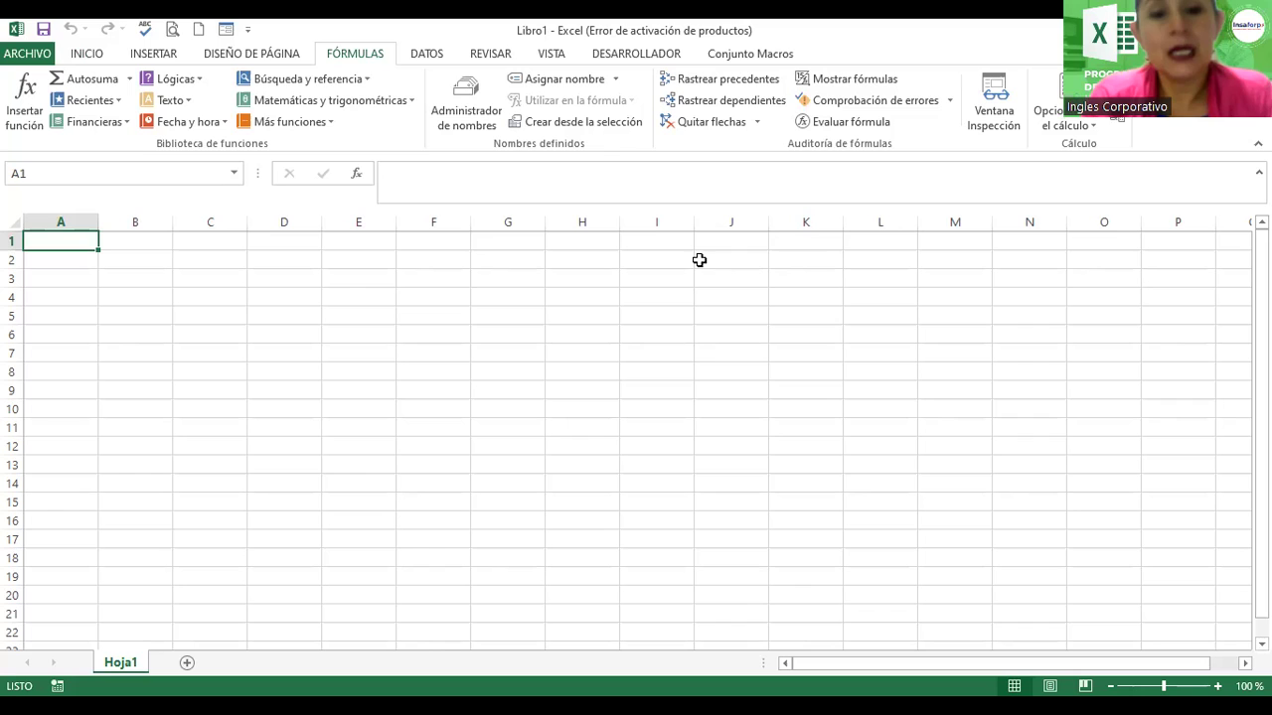
{"action": "left_click", "coordinate": [424, 57]}
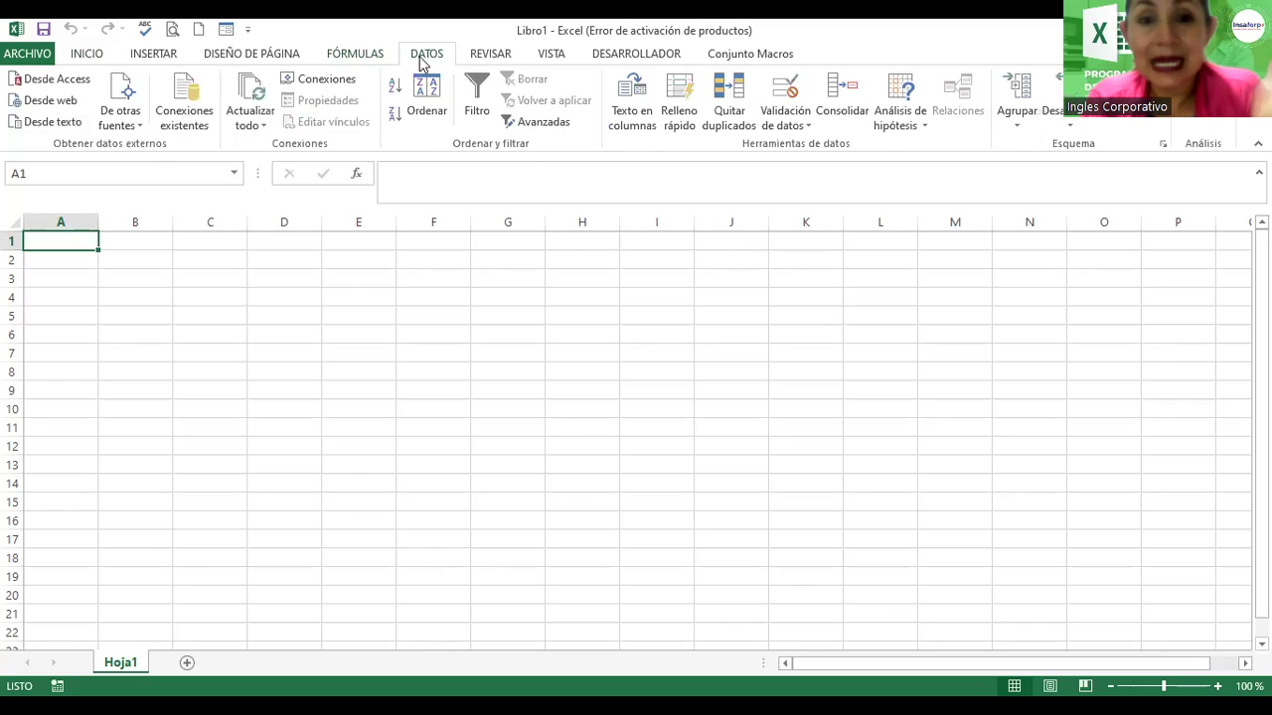
{"action": "left_click", "coordinate": [491, 58]}
{"action": "left_click", "coordinate": [562, 63]}
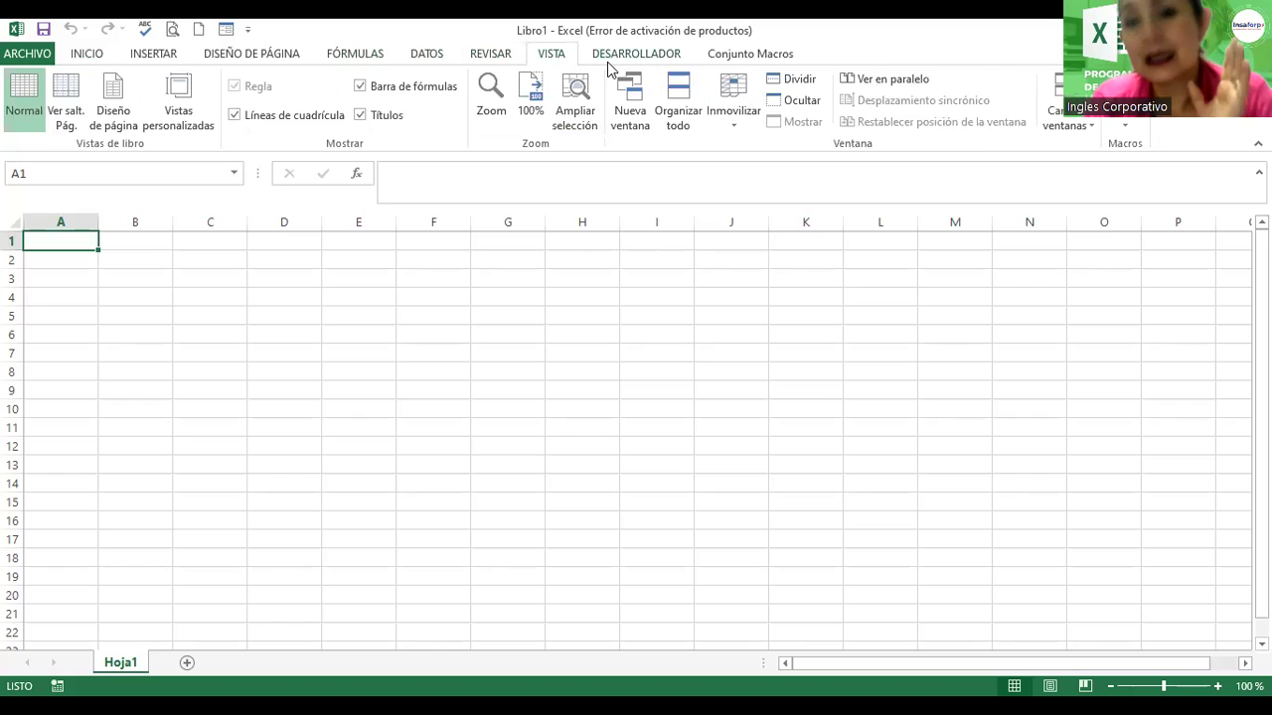
{"action": "left_click", "coordinate": [610, 65]}
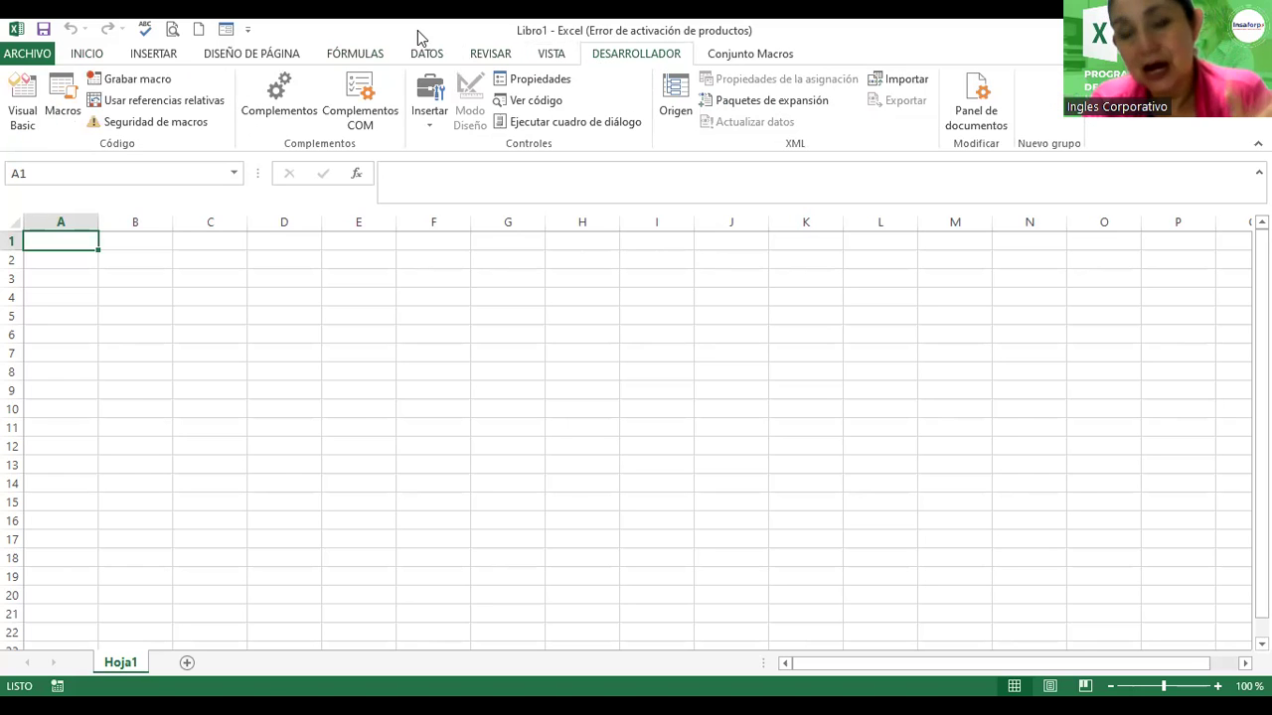
{"action": "left_click", "coordinate": [338, 60]}
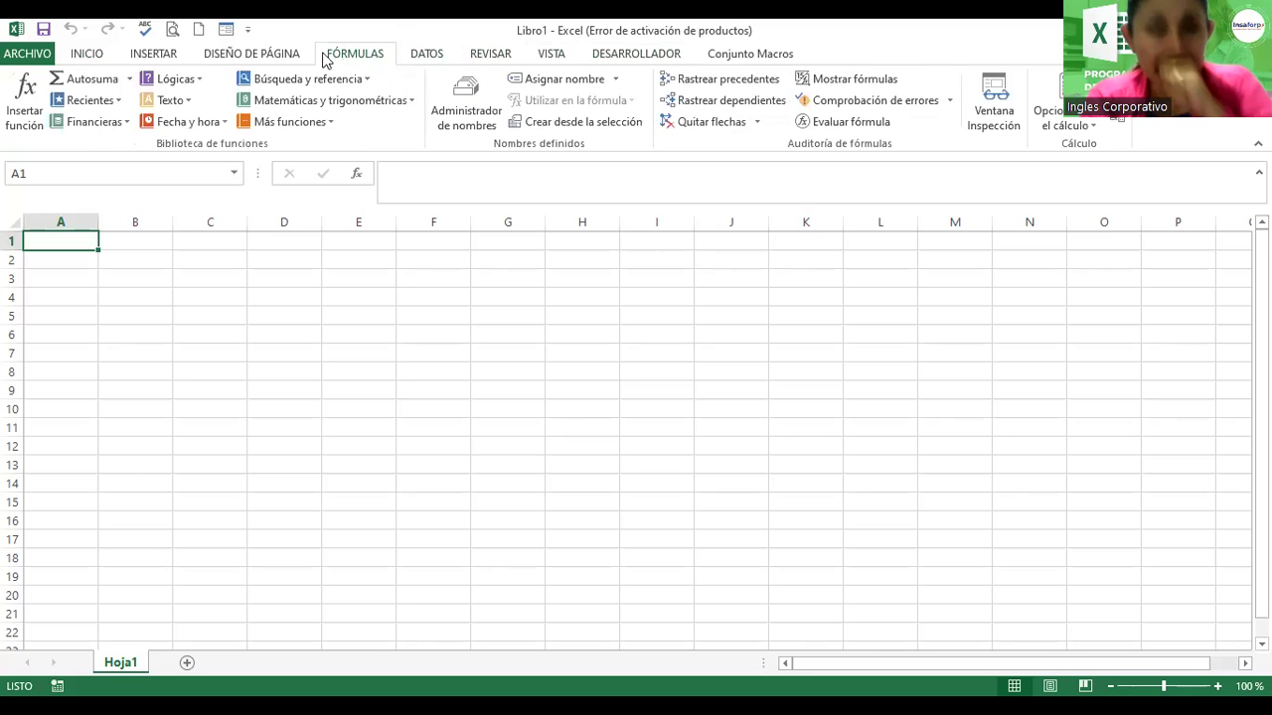
{"action": "left_click", "coordinate": [236, 58]}
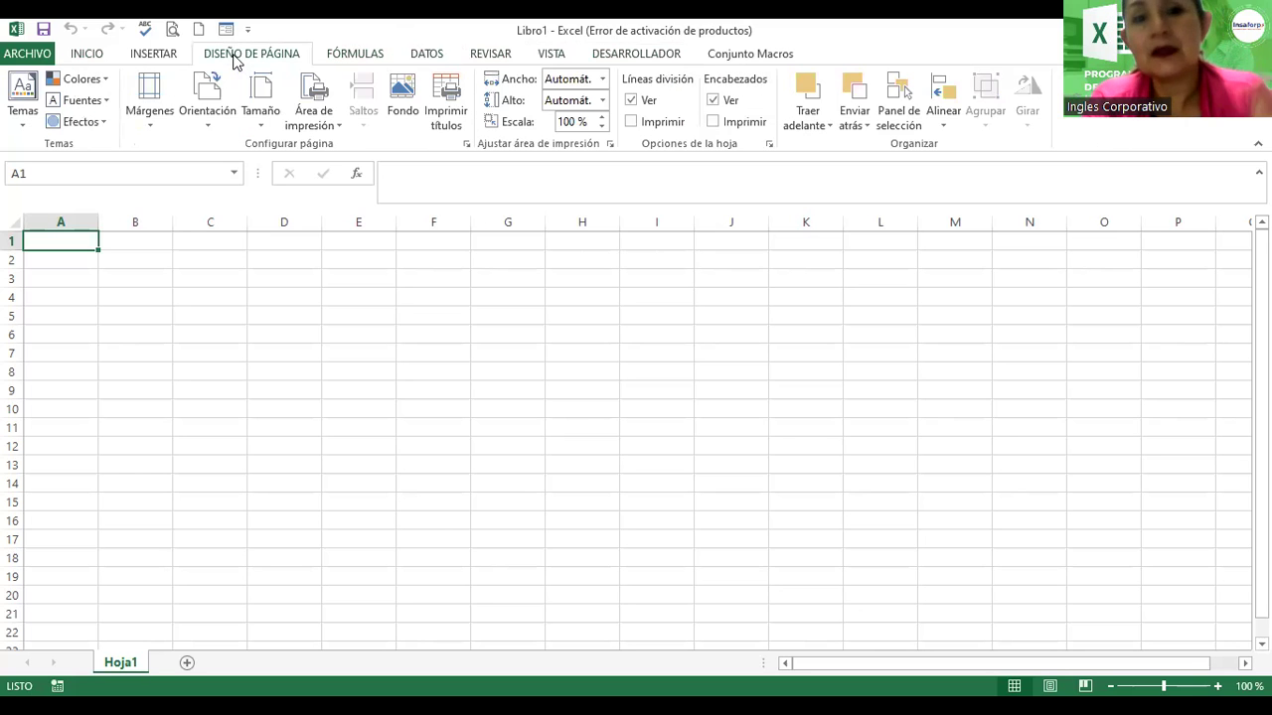
{"action": "left_click", "coordinate": [169, 57]}
{"action": "left_click", "coordinate": [88, 57]}
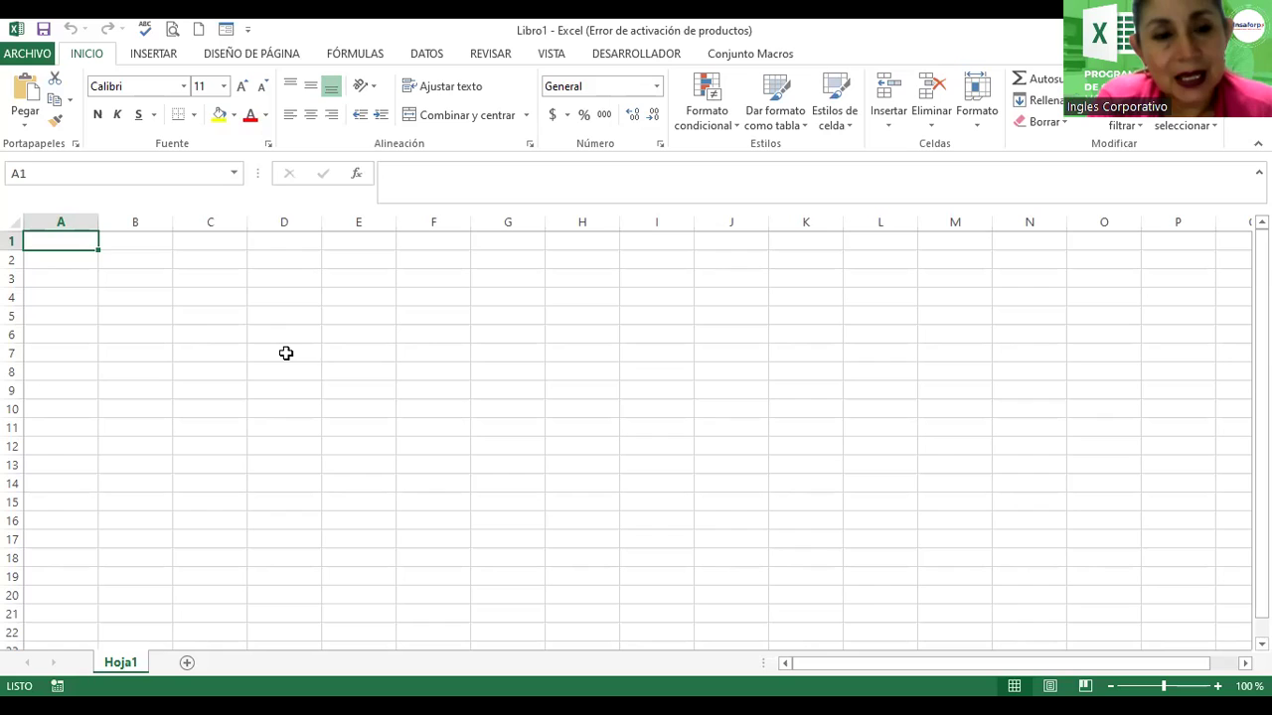
Step: Select cells D7, F5 and K5 in turn, finishing on cell G9
{"action": "left_click", "coordinate": [285, 354]}
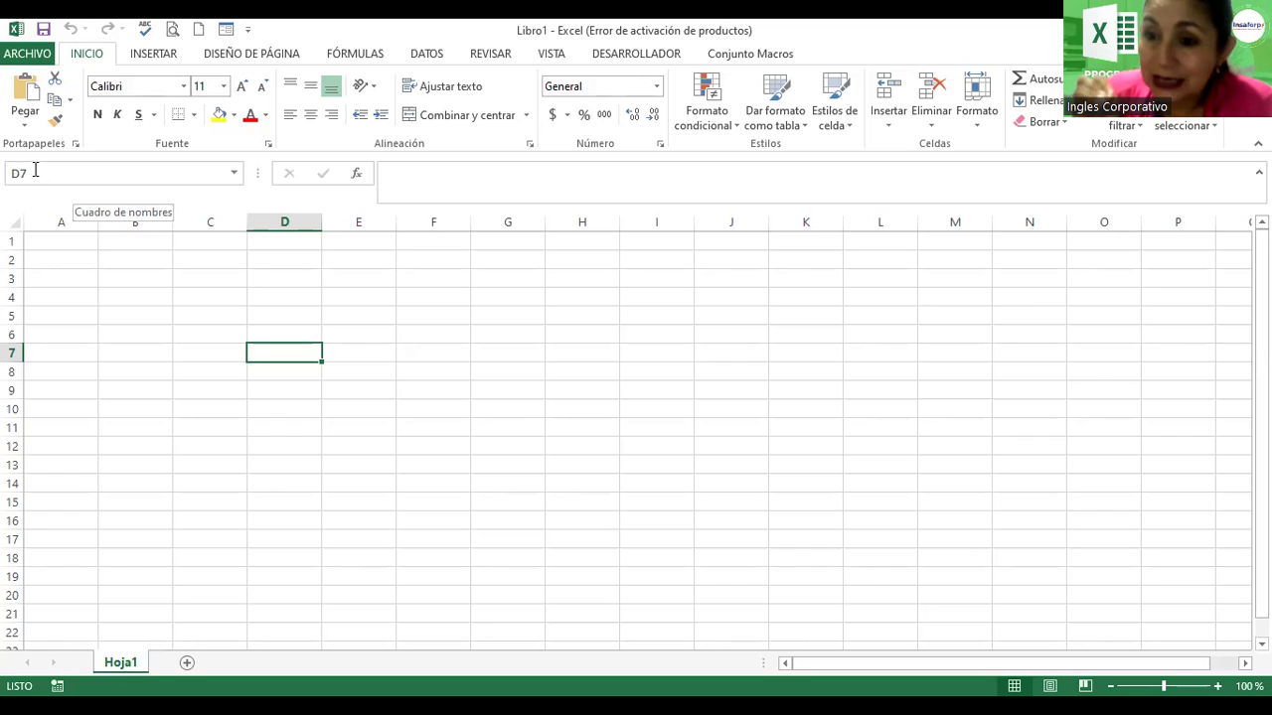
{"action": "left_click", "coordinate": [448, 318]}
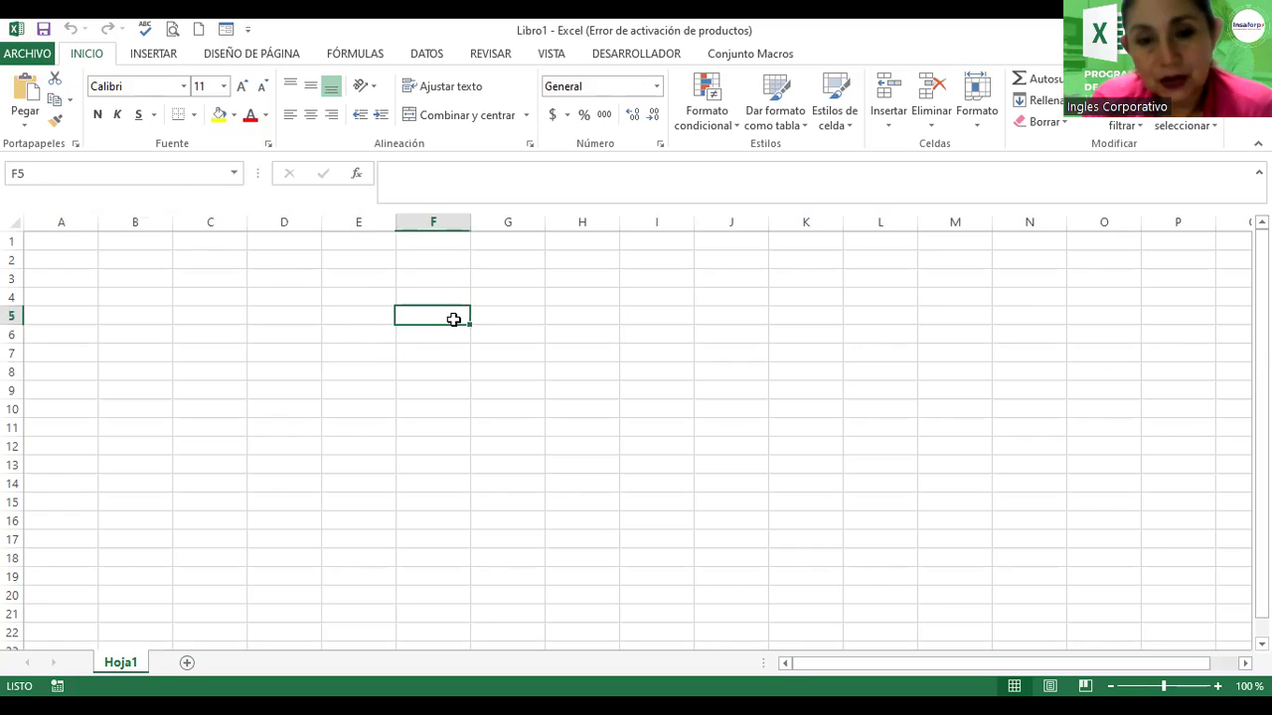
{"action": "left_click", "coordinate": [690, 332]}
{"action": "left_click", "coordinate": [811, 318]}
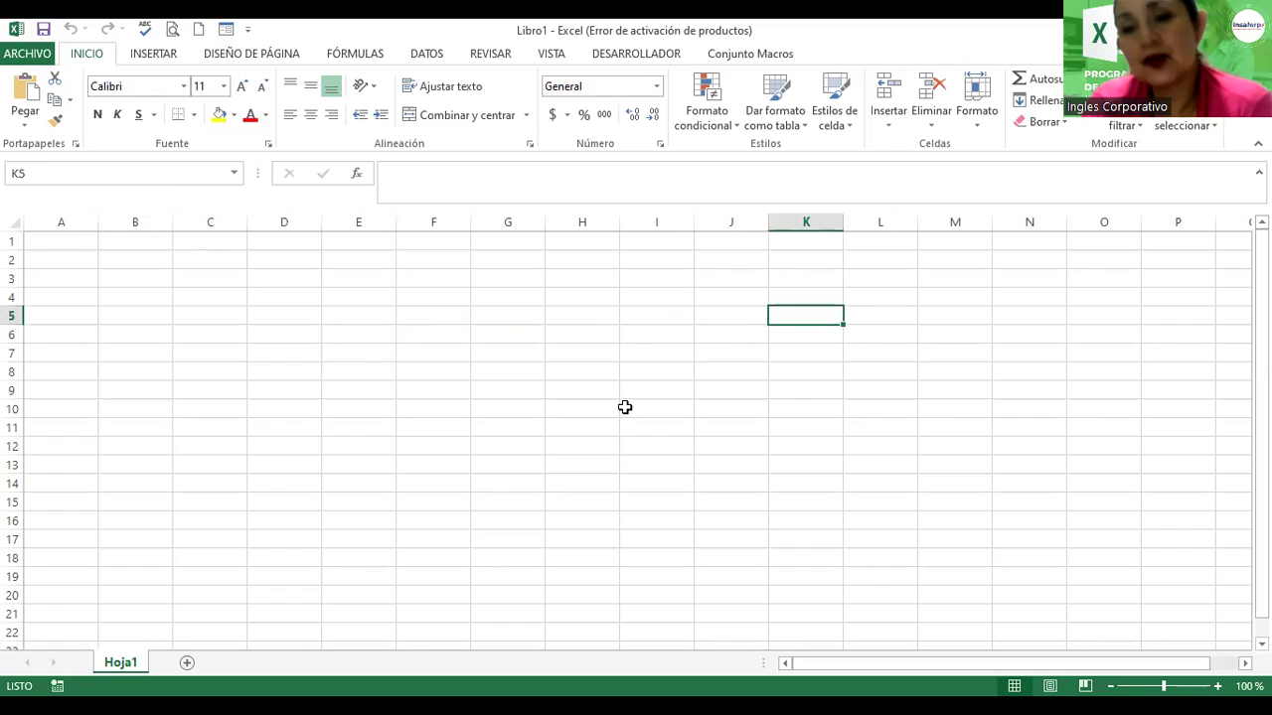
{"action": "left_click", "coordinate": [506, 391]}
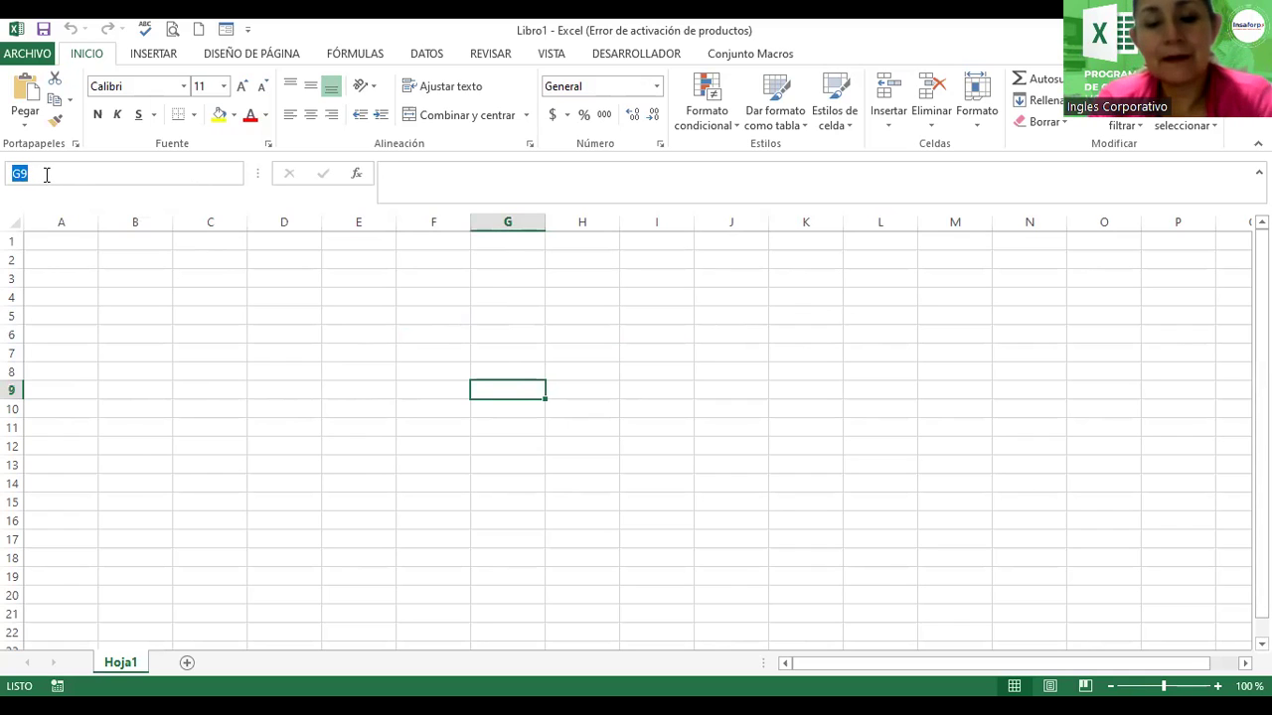
{"action": "type", "text": "h20"}
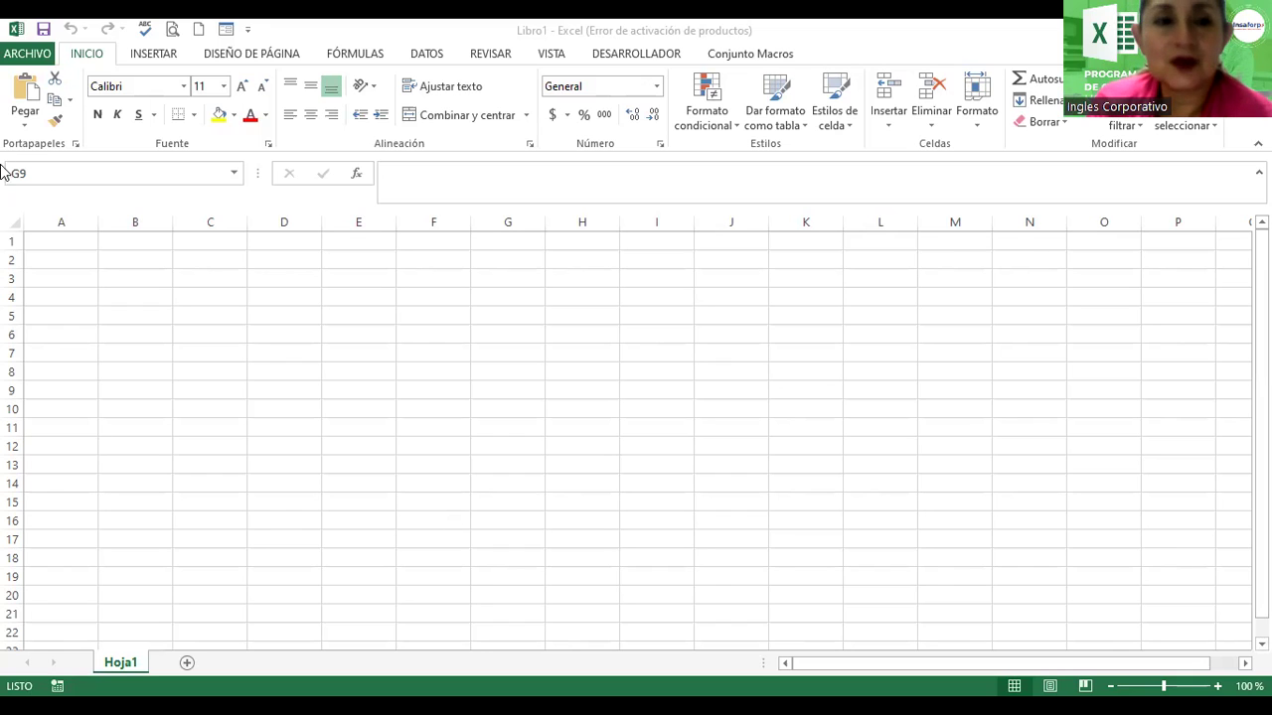
Step: Jump to cell H20 by entering h20 in the Name Box
{"action": "left_click", "coordinate": [65, 171]}
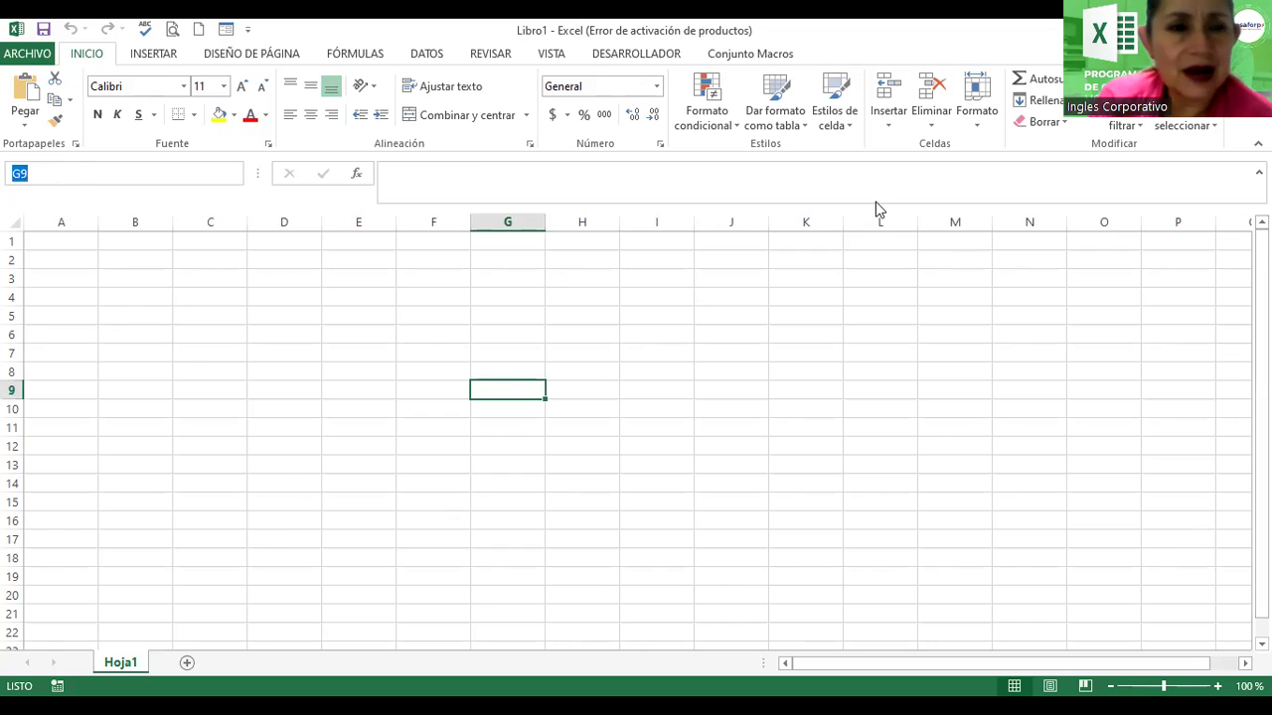
{"action": "left_click", "coordinate": [78, 173]}
{"action": "type", "text": "h"}
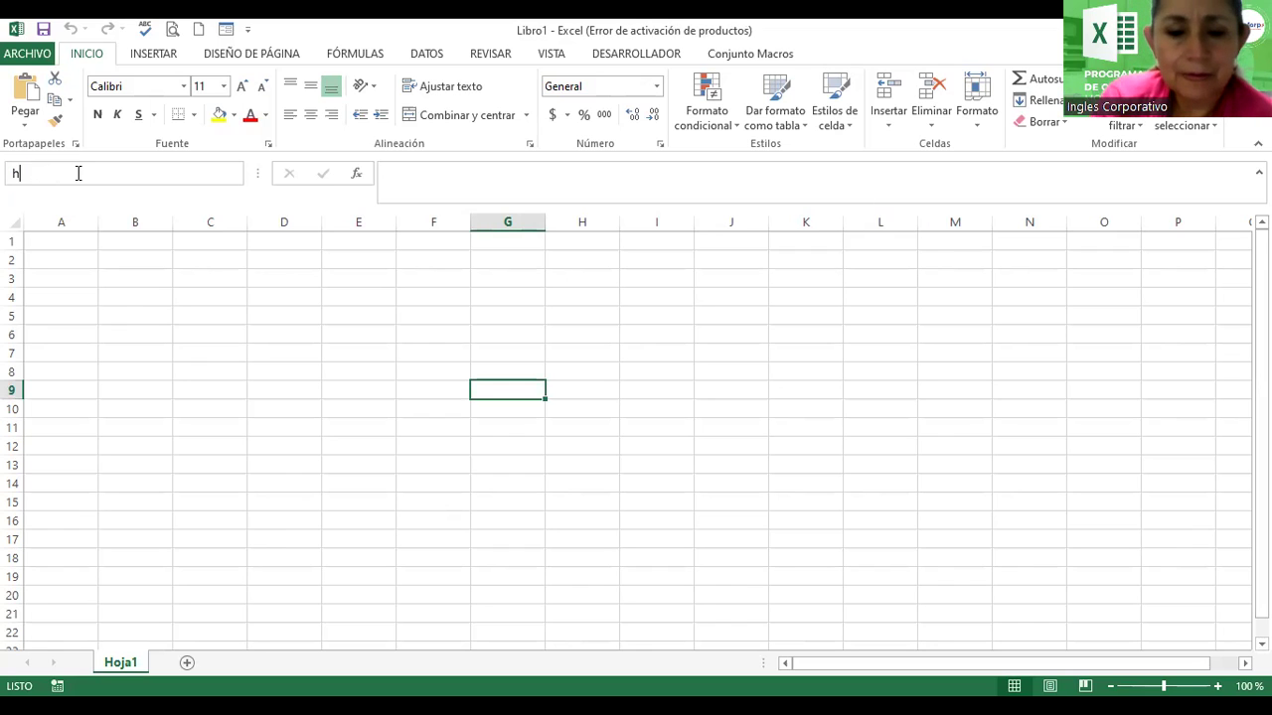
{"action": "type", "text": "20"}
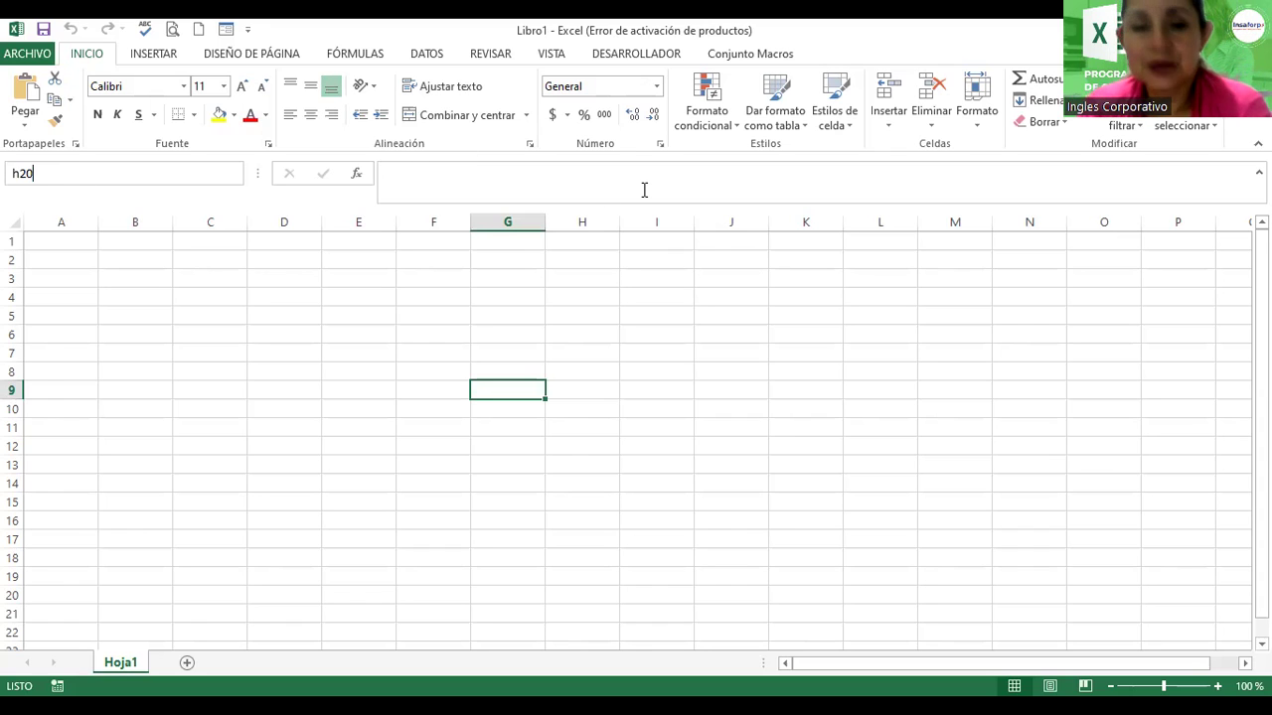
{"action": "left_click", "coordinate": [80, 174]}
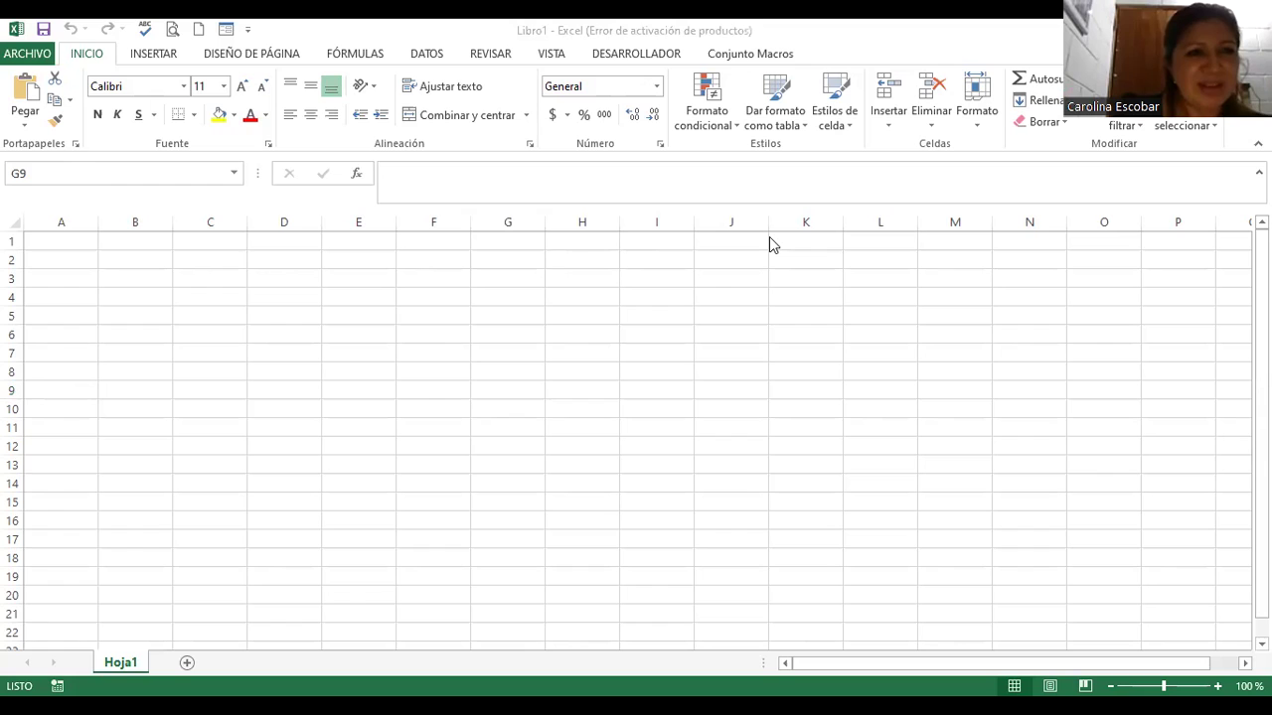
{"action": "left_click", "coordinate": [165, 173]}
{"action": "type", "text": "h"}
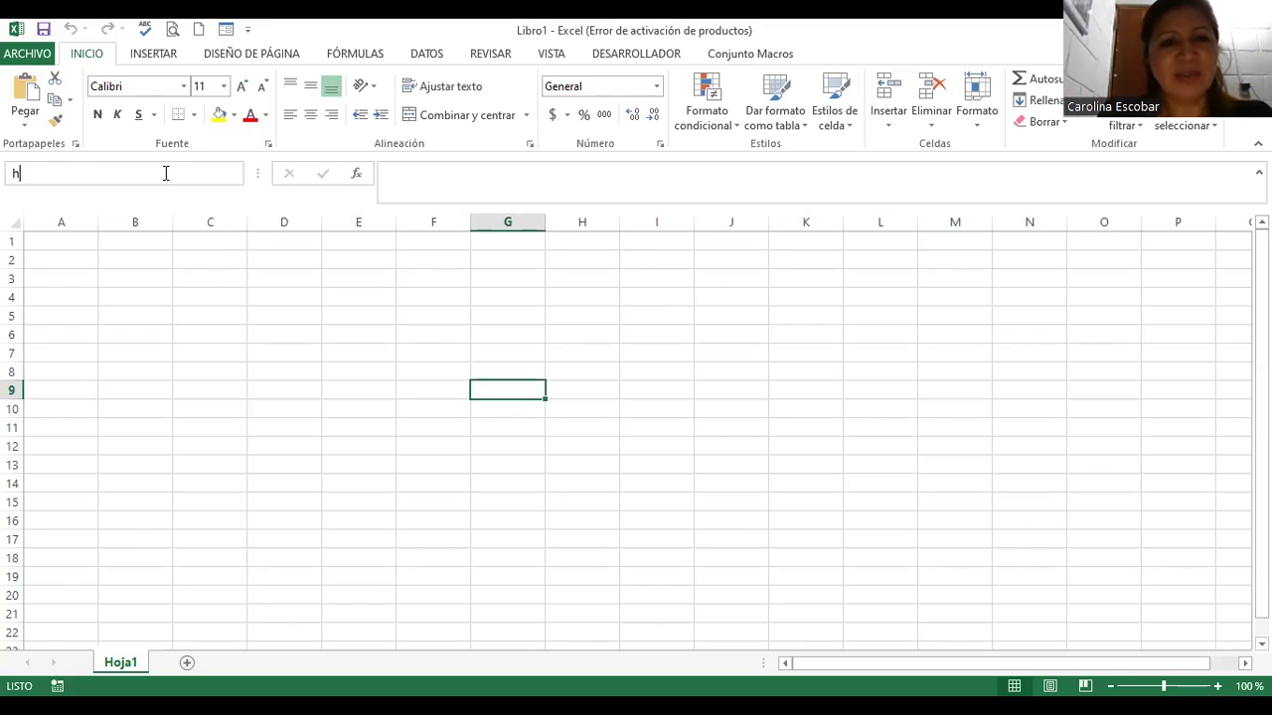
{"action": "type", "text": "20"}
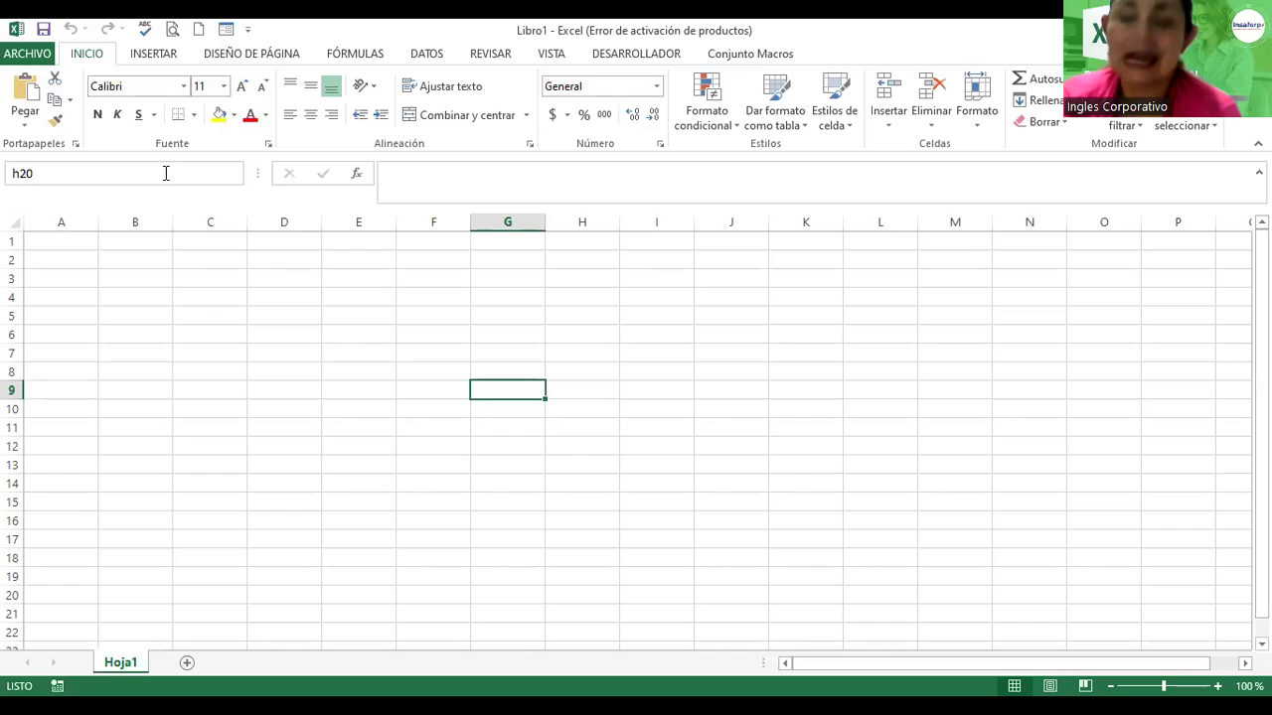
{"action": "key", "text": "Return"}
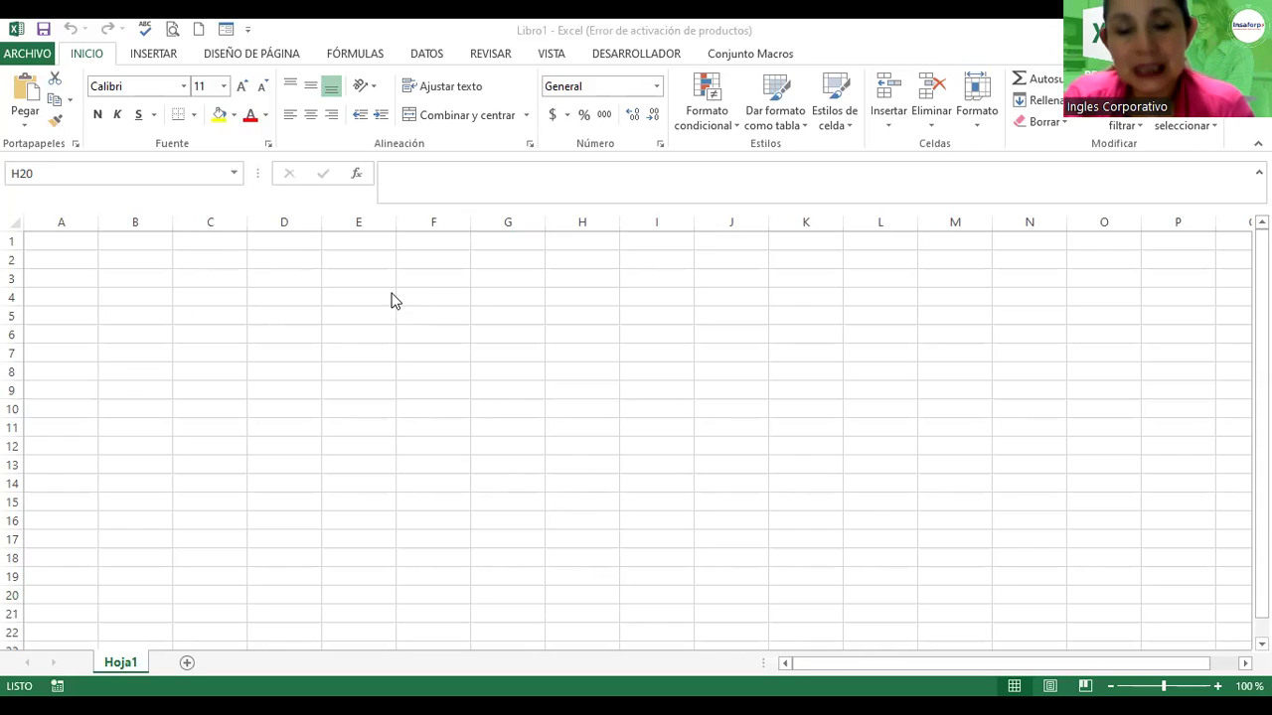
Step: Return to cell A1 by entering a1 in the Name Box
{"action": "left_click", "coordinate": [134, 172]}
{"action": "type", "text": "a1"}
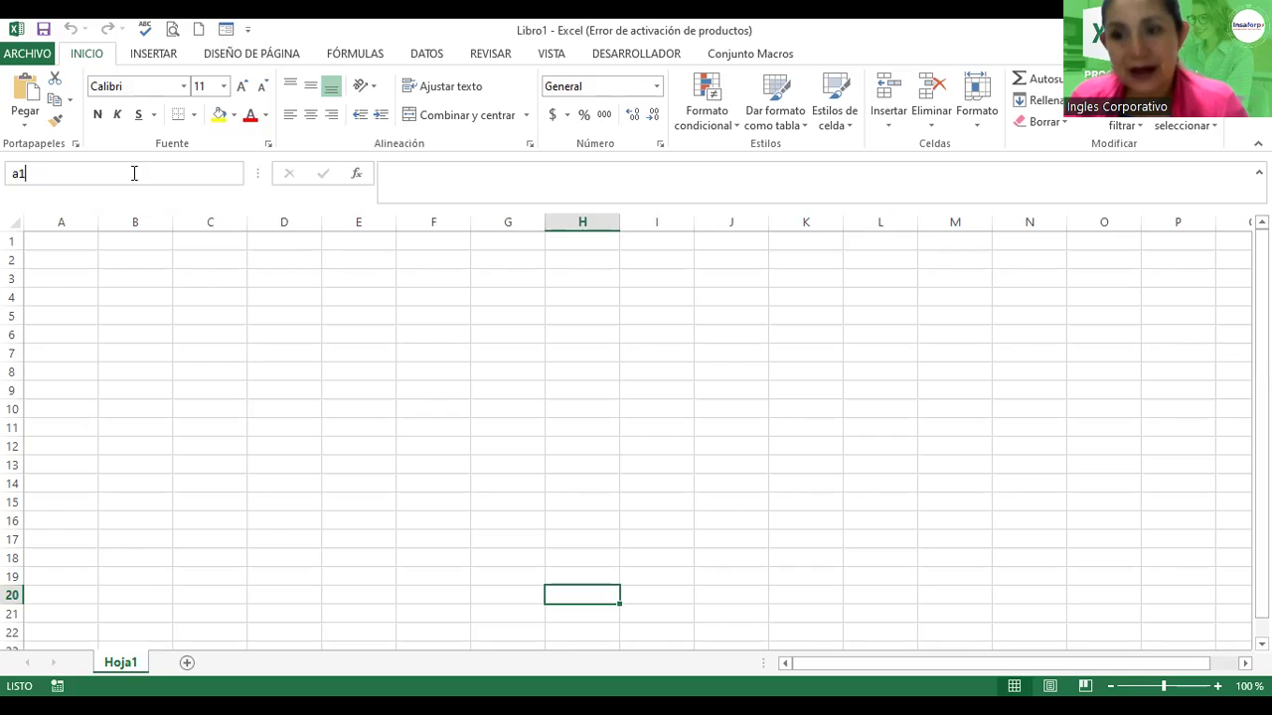
{"action": "key", "text": "Return"}
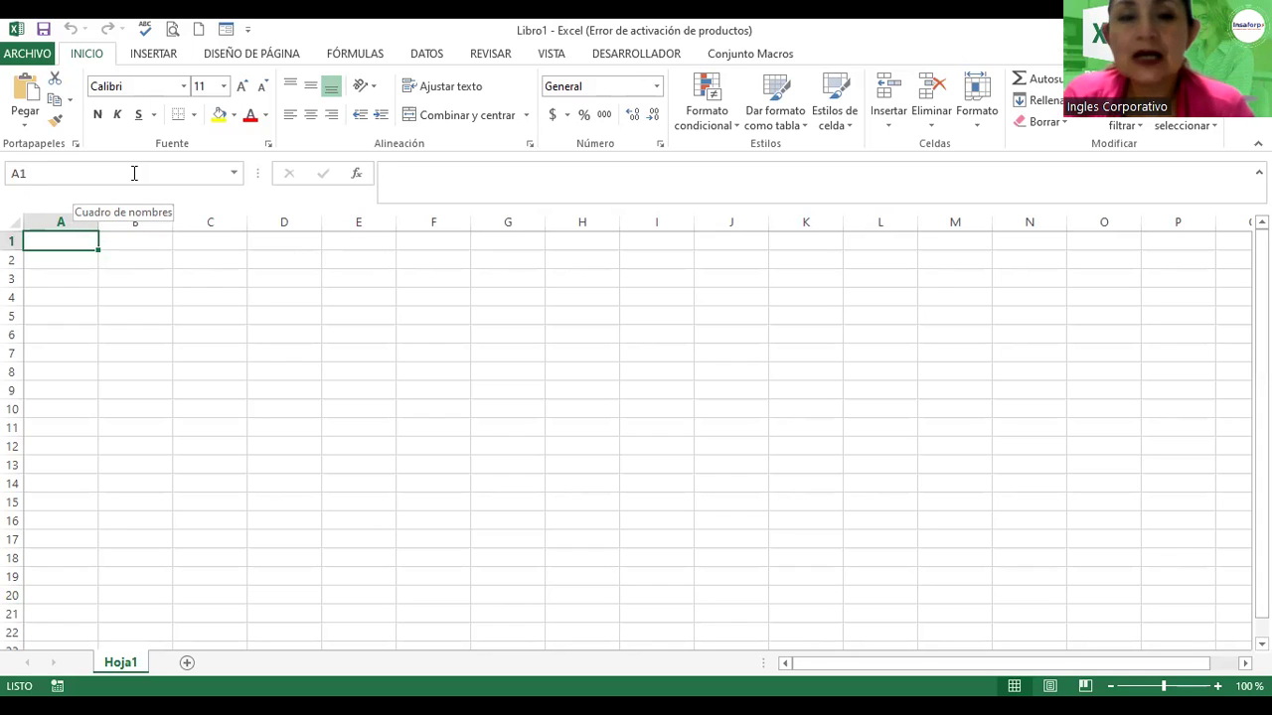
Step: Step right along row 1 with the Right arrow from A1 to CJ1
{"action": "key", "text": "Right"}
{"action": "key", "text": "Right"}
{"action": "key", "text": "Right"}
{"action": "key", "text": "Right"}
{"action": "key", "text": "Right"}
{"action": "key", "text": "Right"}
{"action": "key", "text": "Right"}
{"action": "key", "text": "Right"}
{"action": "key", "text": "Right"}
{"action": "key", "text": "Right"}
{"action": "key", "text": "Right"}
{"action": "key", "text": "Right"}
{"action": "key", "text": "Right"}
{"action": "key", "text": "Right"}
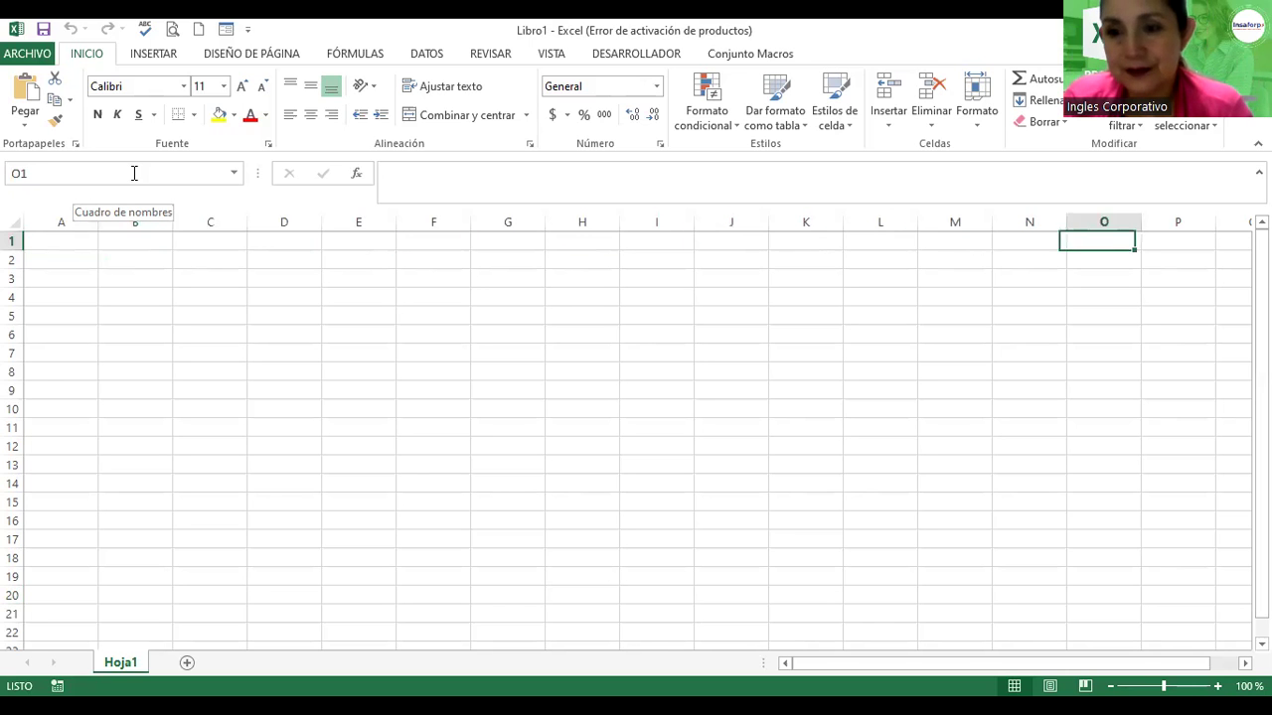
{"action": "key", "text": "Right"}
{"action": "key", "text": "Right"}
{"action": "key", "text": "Right"}
{"action": "key", "text": "Right"}
{"action": "key", "text": "Right"}
{"action": "key", "text": "Right"}
{"action": "key", "text": "Right"}
{"action": "key", "text": "Right"}
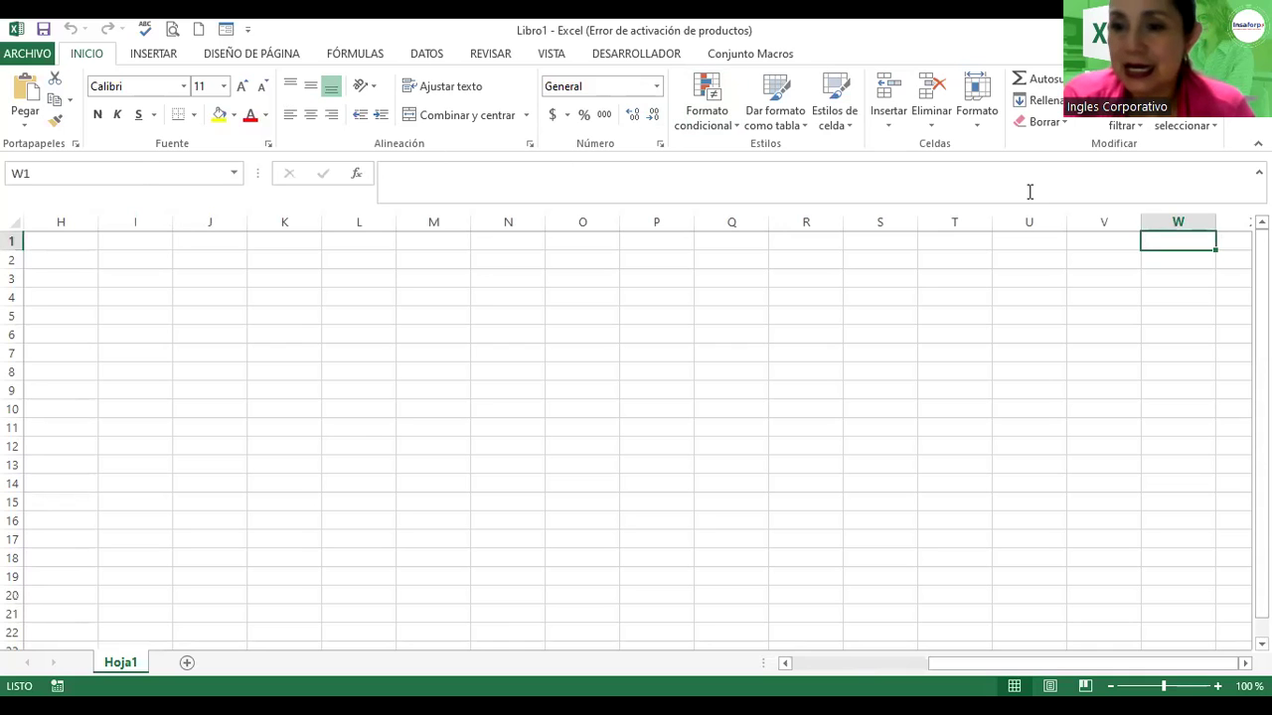
{"action": "key", "text": "Right"}
{"action": "key", "text": "Right"}
{"action": "key", "text": "Right"}
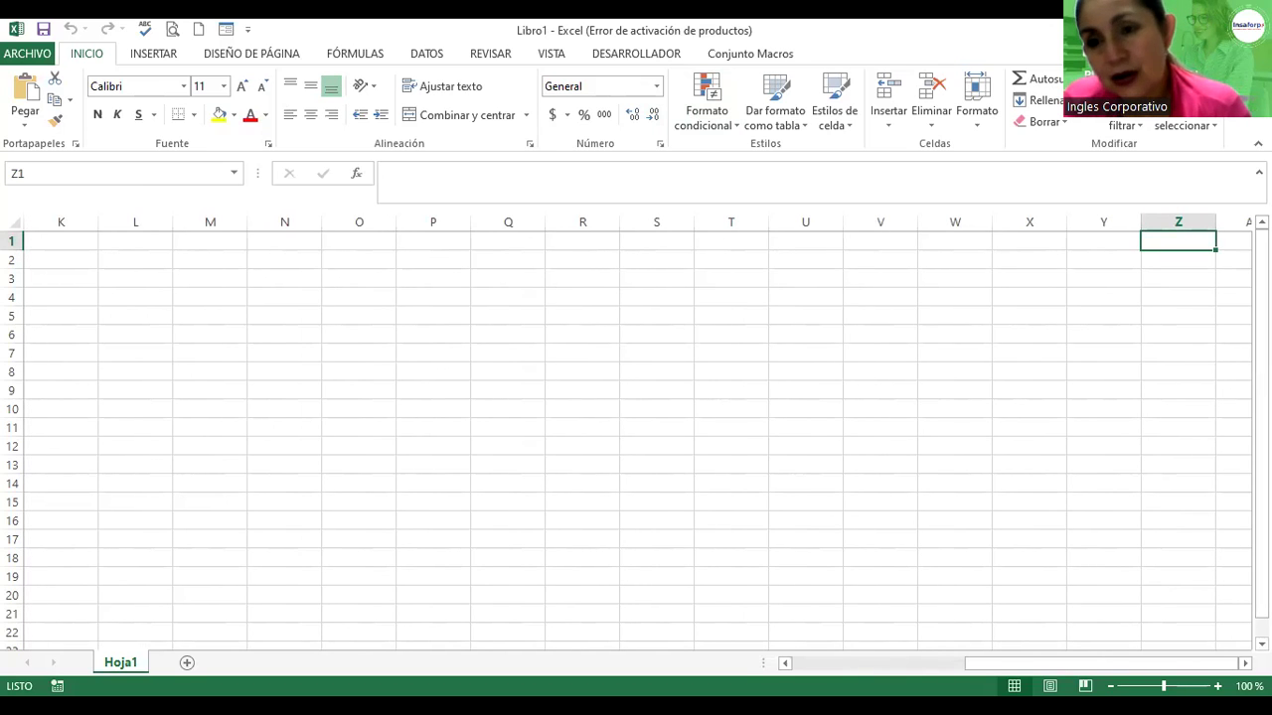
{"action": "key", "text": "Right"}
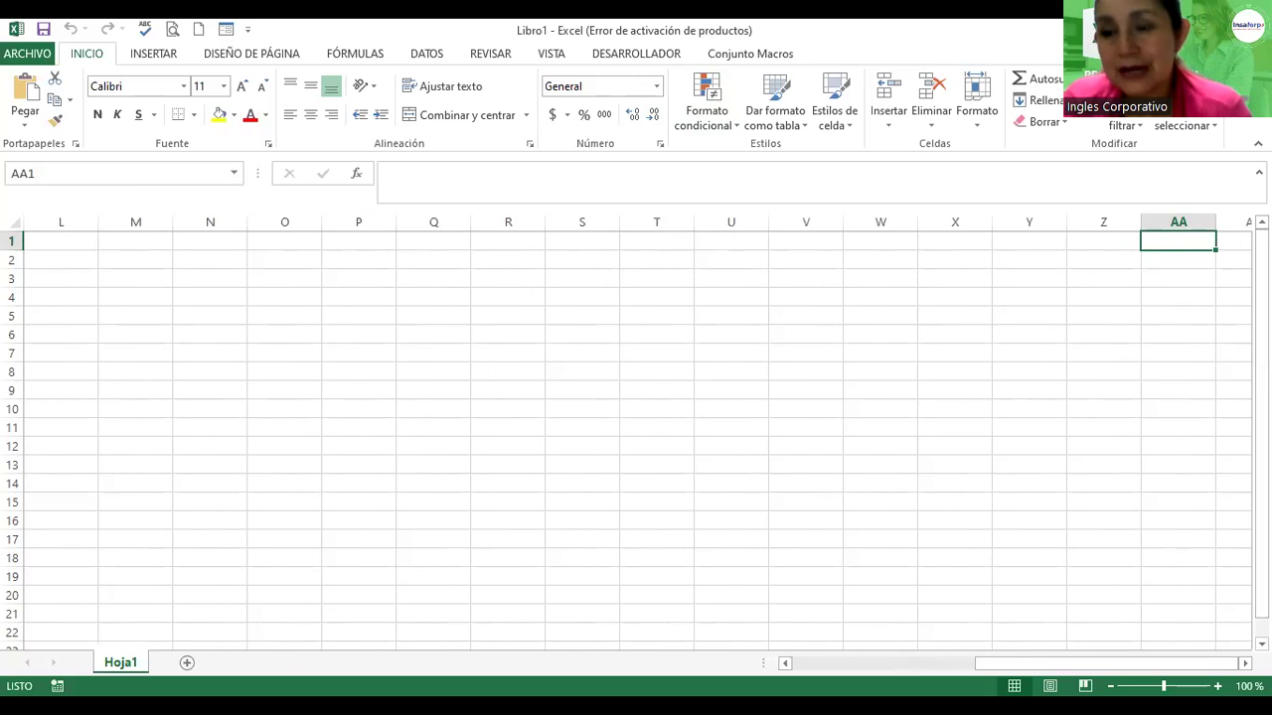
{"action": "key", "text": "Right"}
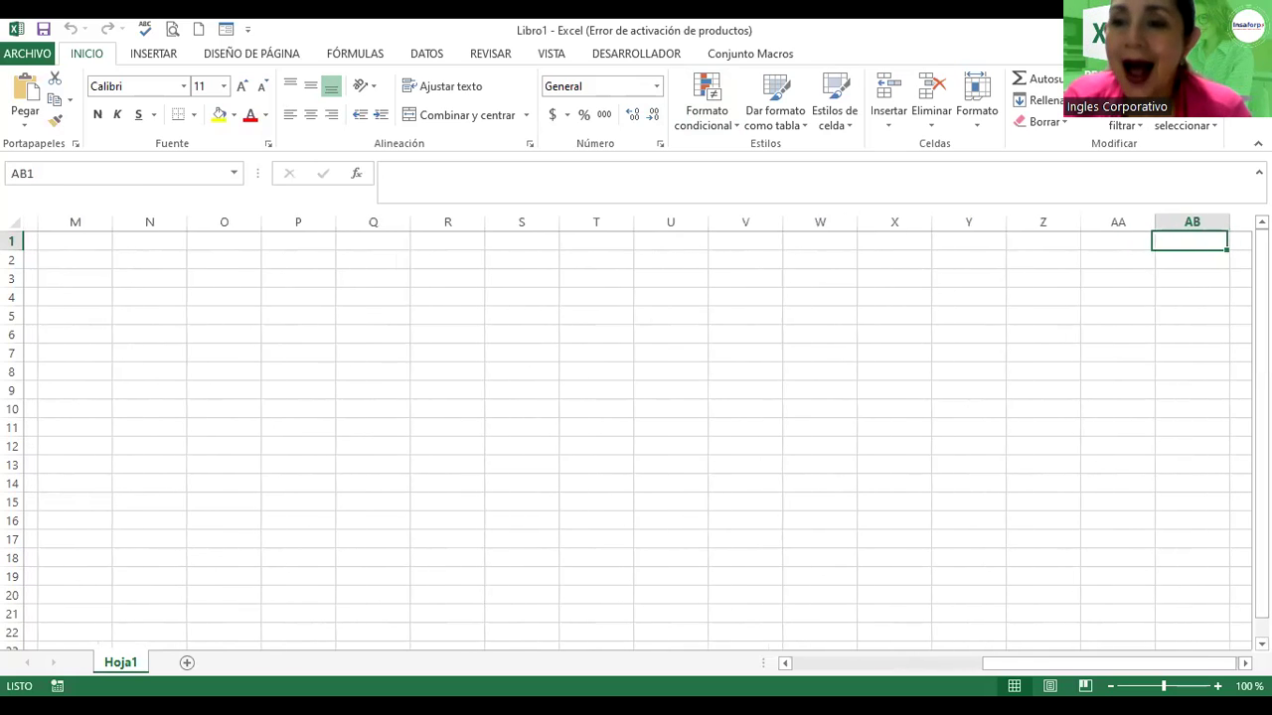
{"action": "key", "text": "Right"}
{"action": "key", "text": "Right"}
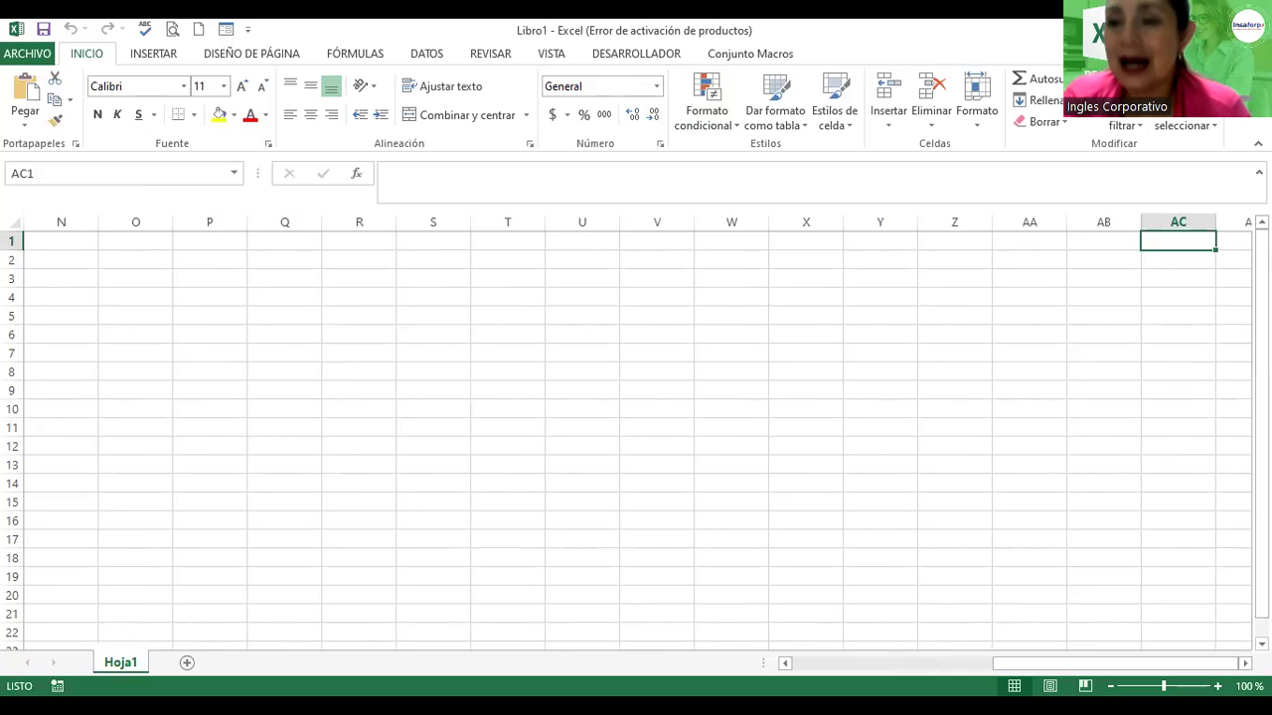
{"action": "key", "text": "Right"}
{"action": "key", "text": "Right"}
{"action": "key", "text": "Right"}
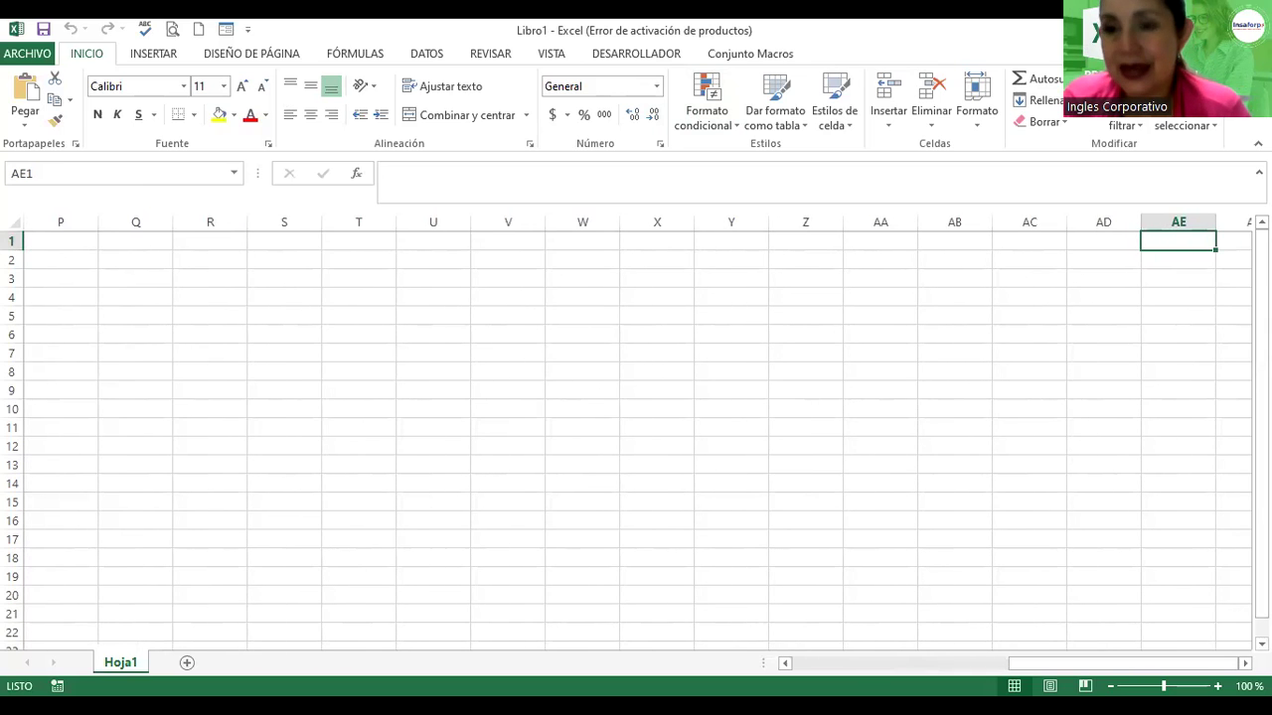
{"action": "key", "text": "Right"}
{"action": "key", "text": "Right"}
{"action": "key", "text": "Right"}
{"action": "key", "text": "Right"}
{"action": "key", "text": "Right"}
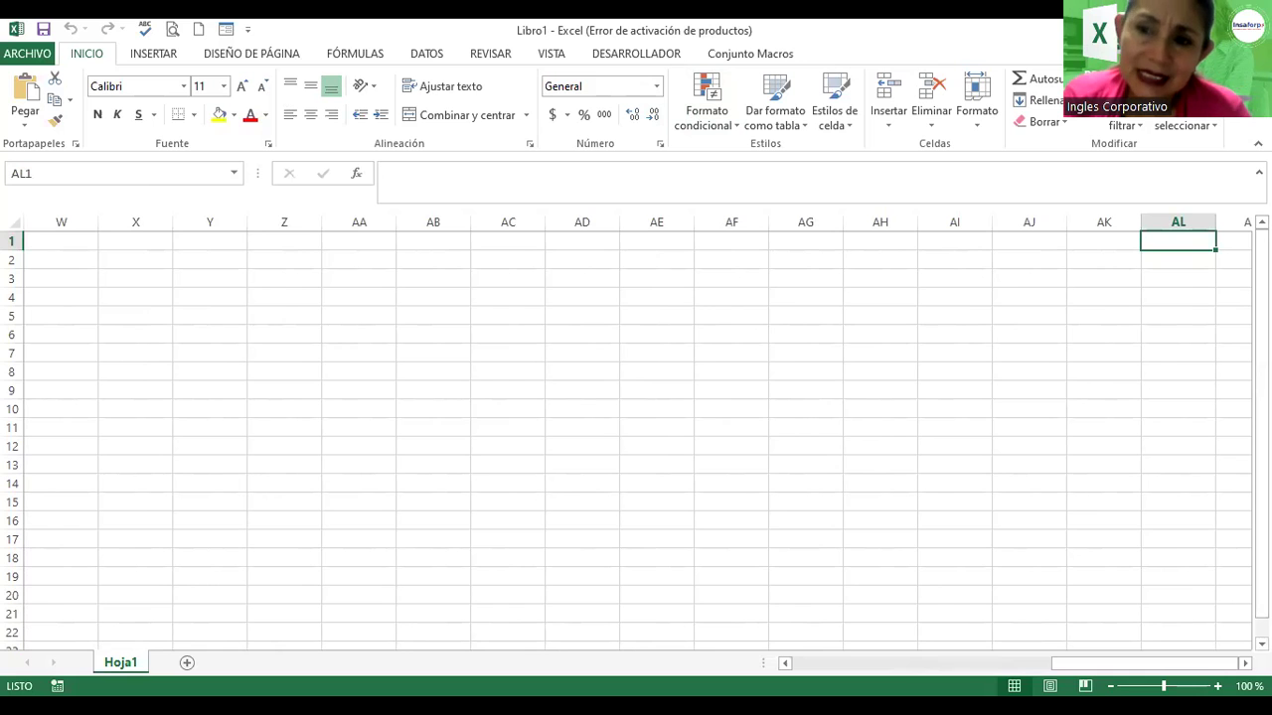
{"action": "key", "text": "Right"}
{"action": "key", "text": "Right"}
{"action": "key", "text": "Right"}
{"action": "key", "text": "Right"}
{"action": "key", "text": "Right"}
{"action": "key", "text": "Right"}
{"action": "key", "text": "Right"}
{"action": "key", "text": "Right"}
{"action": "key", "text": "Right"}
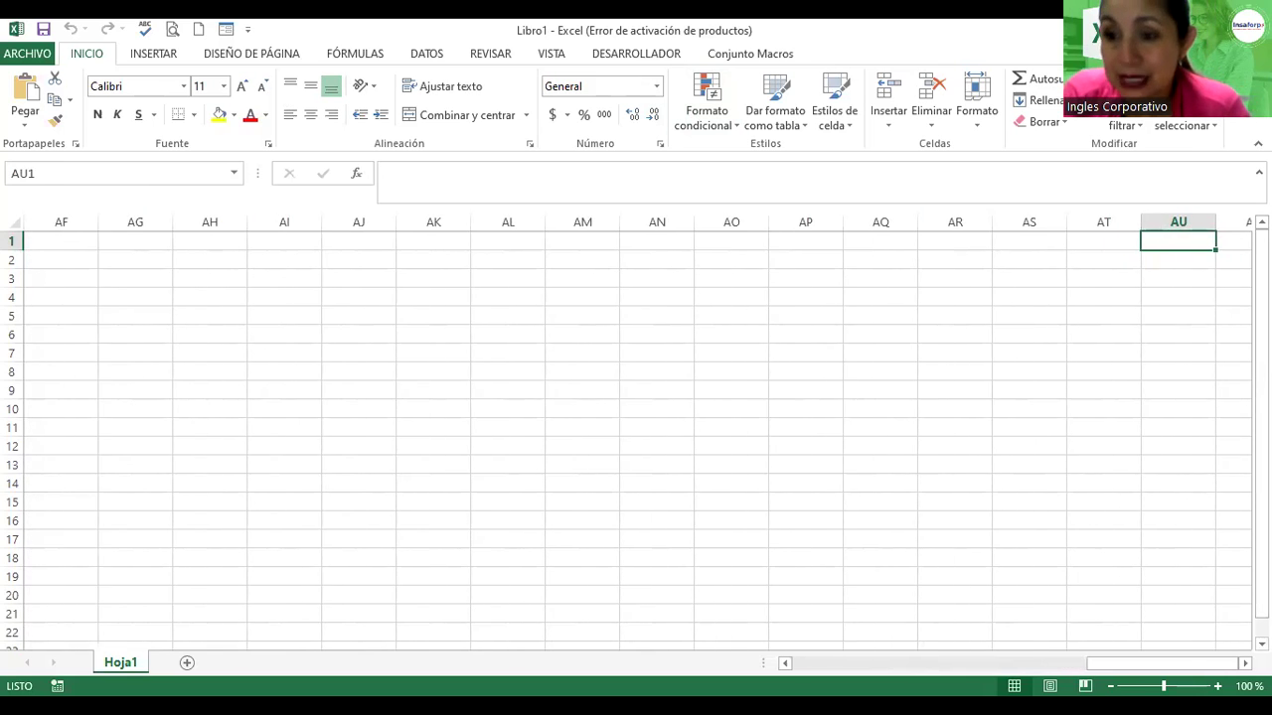
{"action": "key", "text": "Right"}
{"action": "key", "text": "Right"}
{"action": "key", "text": "Right"}
{"action": "key", "text": "Right"}
{"action": "key", "text": "Right"}
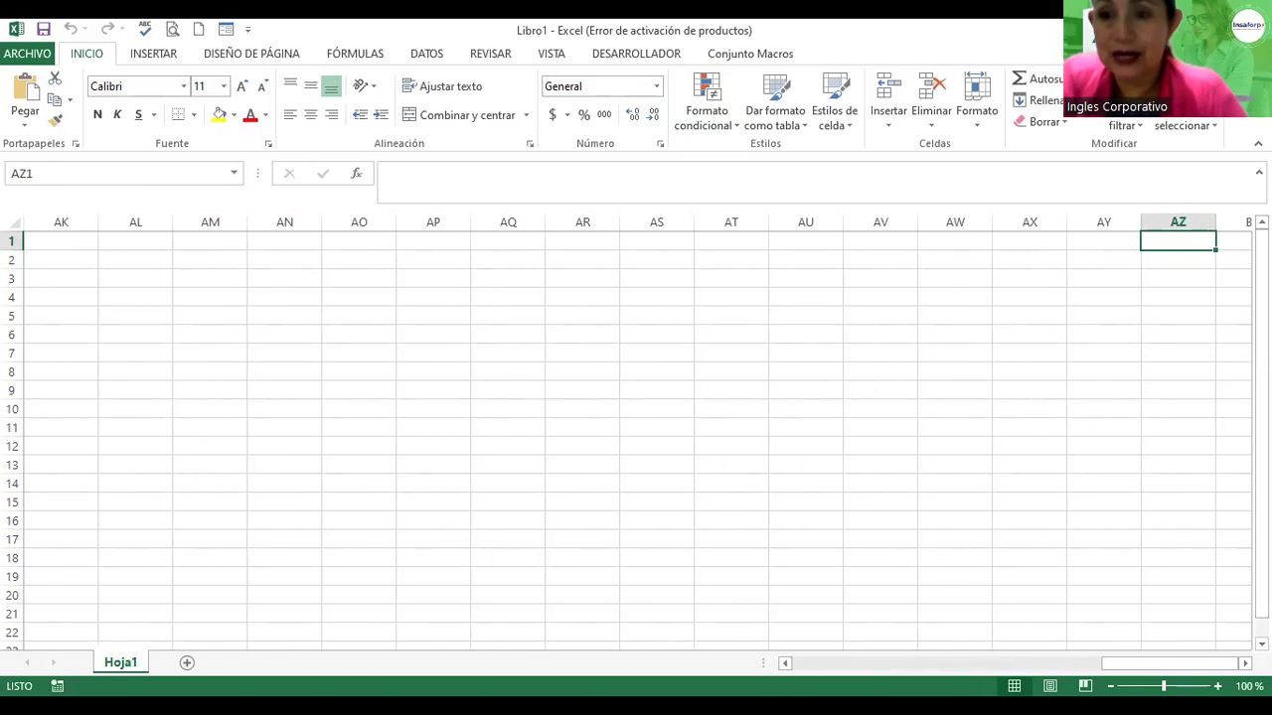
{"action": "key", "text": "Right"}
{"action": "key", "text": "Right"}
{"action": "key", "text": "Right"}
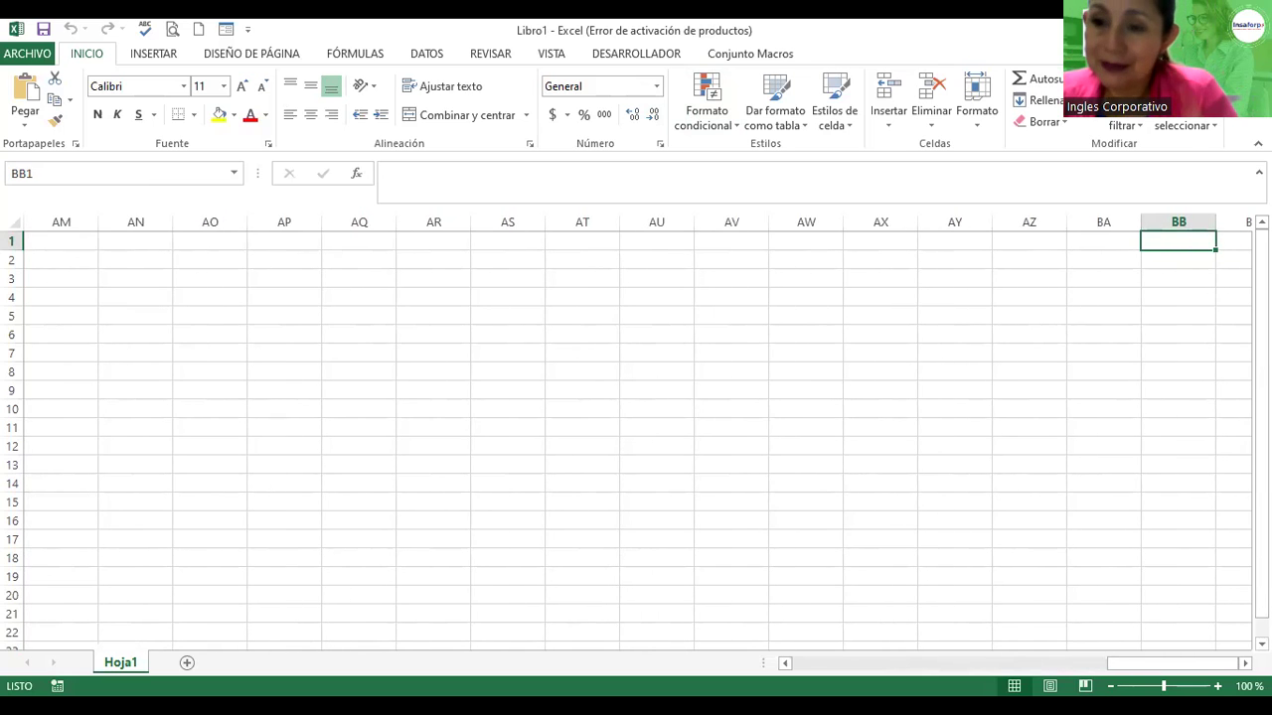
{"action": "key", "text": "Right"}
{"action": "key", "text": "Right"}
{"action": "key", "text": "Right"}
{"action": "key", "text": "Right"}
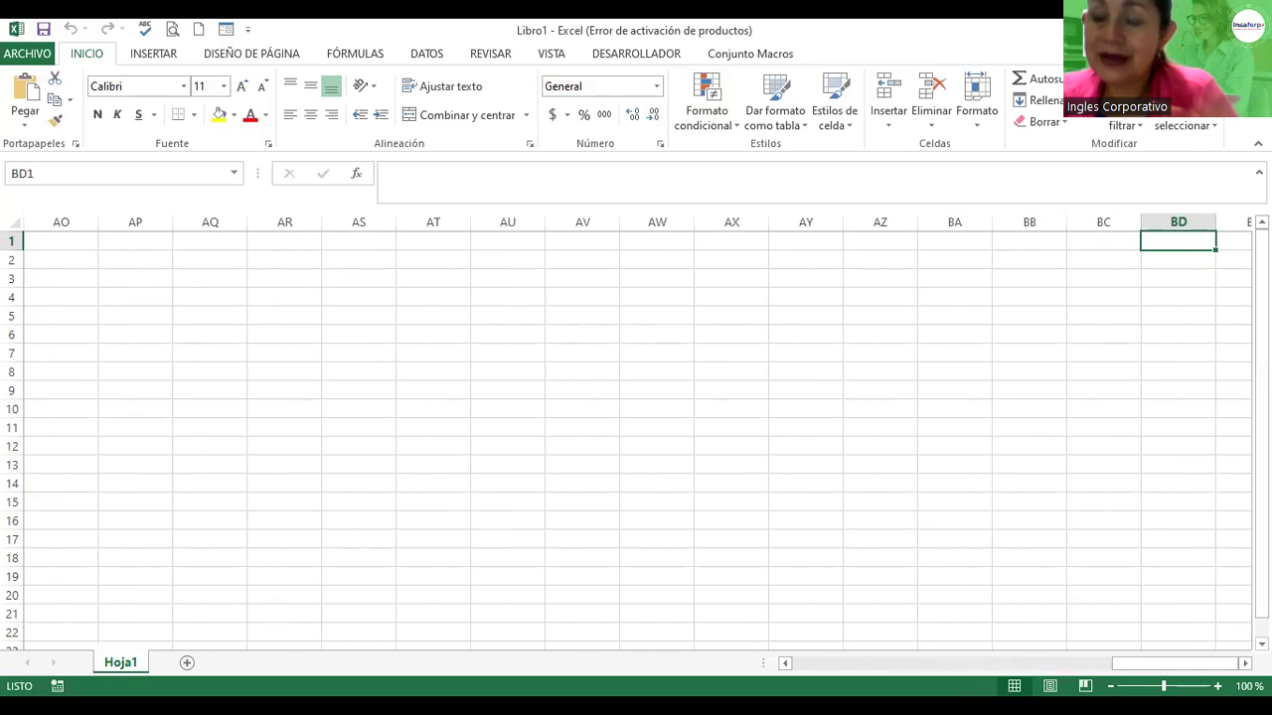
{"action": "key", "text": "Right"}
{"action": "key", "text": "Right"}
{"action": "key", "text": "Right"}
{"action": "key", "text": "Right"}
{"action": "key", "text": "Right"}
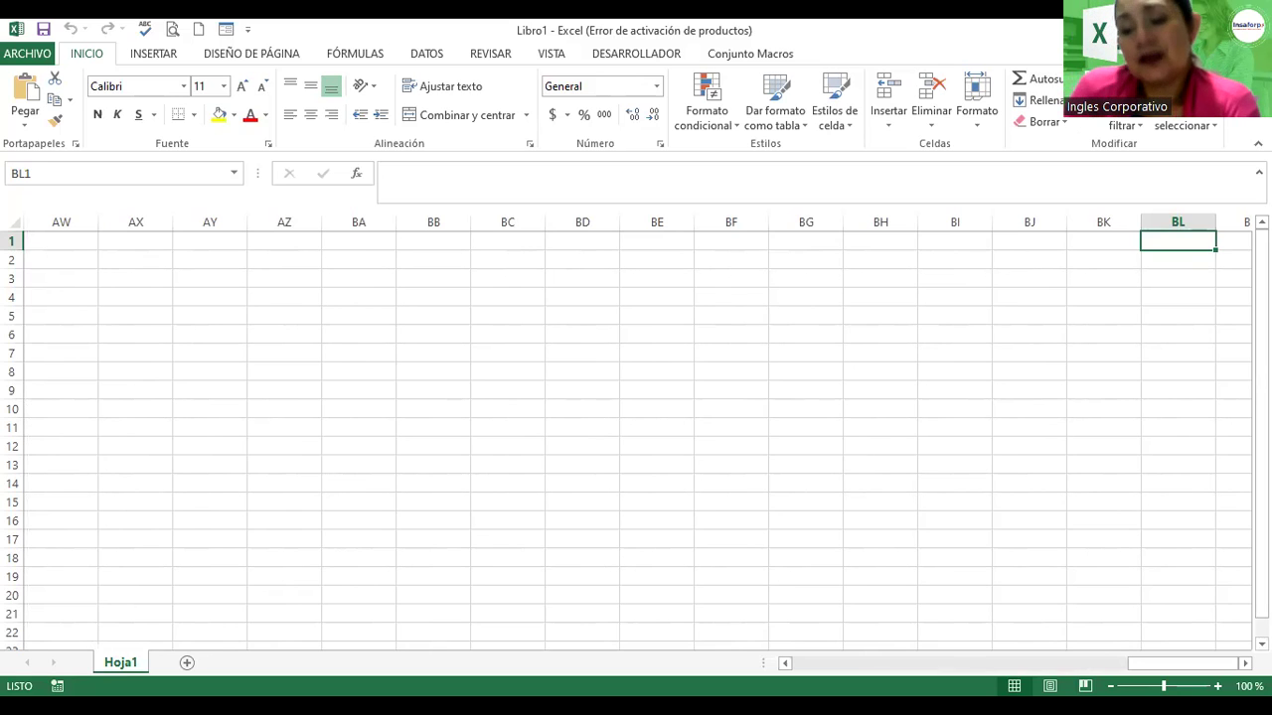
{"action": "key", "text": "Right"}
{"action": "key", "text": "Right"}
{"action": "key", "text": "Right"}
{"action": "key", "text": "Right"}
{"action": "key", "text": "Right"}
{"action": "key", "text": "Right"}
{"action": "key", "text": "Right"}
{"action": "key", "text": "Right"}
{"action": "key", "text": "Right"}
{"action": "key", "text": "Right"}
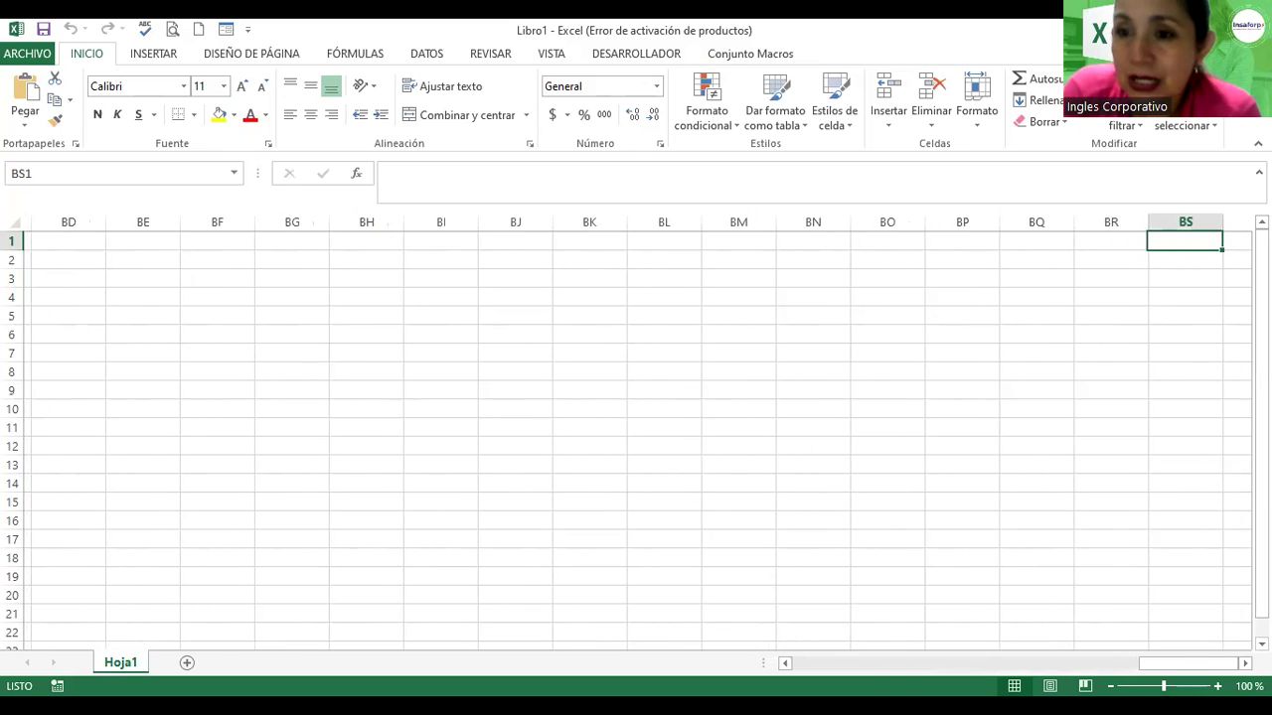
{"action": "key", "text": "Right"}
{"action": "key", "text": "Right"}
{"action": "key", "text": "Right"}
{"action": "key", "text": "Right"}
{"action": "key", "text": "Right"}
{"action": "key", "text": "Right"}
{"action": "key", "text": "Right"}
{"action": "key", "text": "Right"}
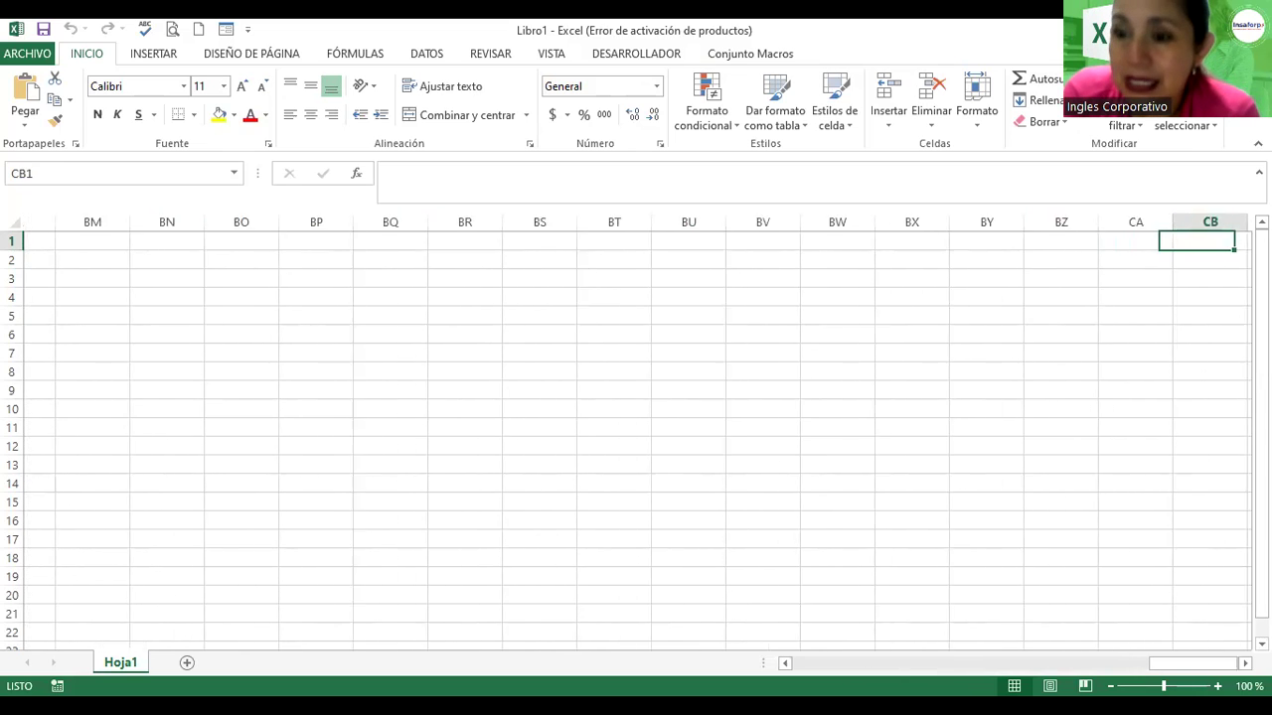
{"action": "key", "text": "Right"}
{"action": "key", "text": "Right"}
{"action": "key", "text": "Right"}
{"action": "key", "text": "Right"}
{"action": "key", "text": "Right"}
{"action": "key", "text": "Right"}
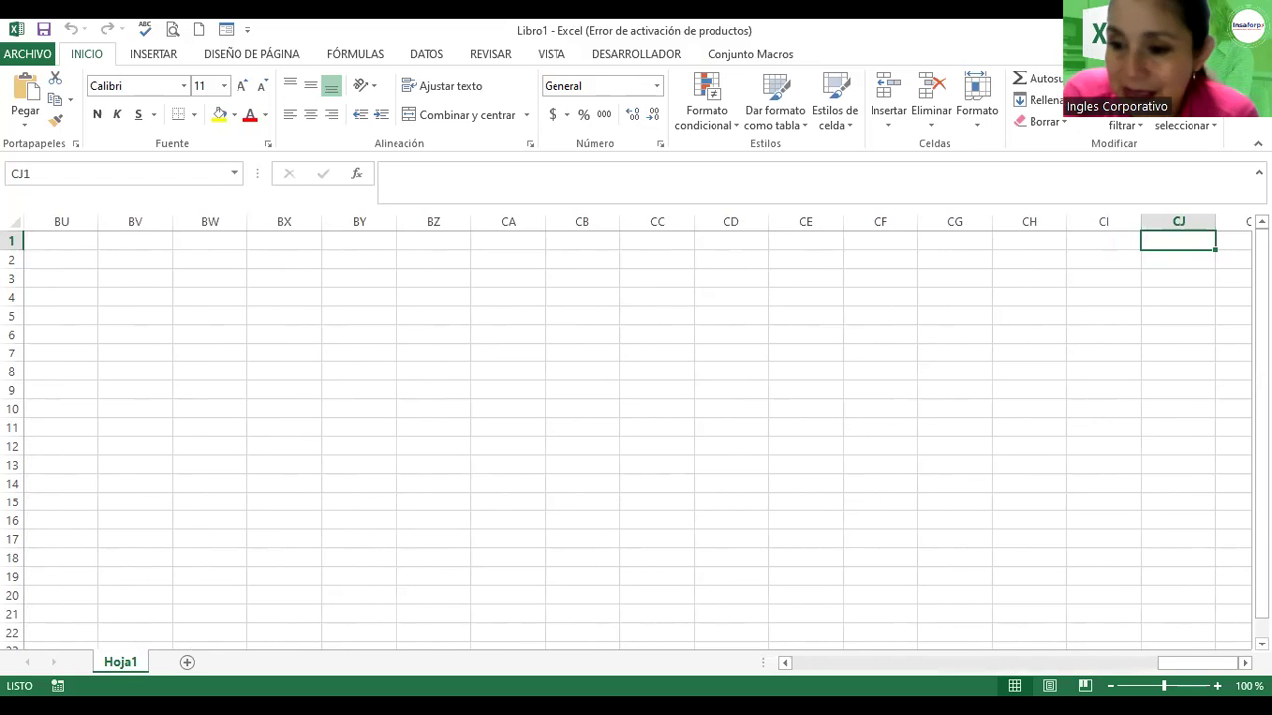
Step: Scroll right to show columns CE–CT, then move to cell CL1
{"action": "left_click", "coordinate": [1245, 662]}
{"action": "left_click", "coordinate": [1245, 663]}
{"action": "left_click_drag", "start_coordinate": [1245, 663], "coordinate": [1245, 663]}
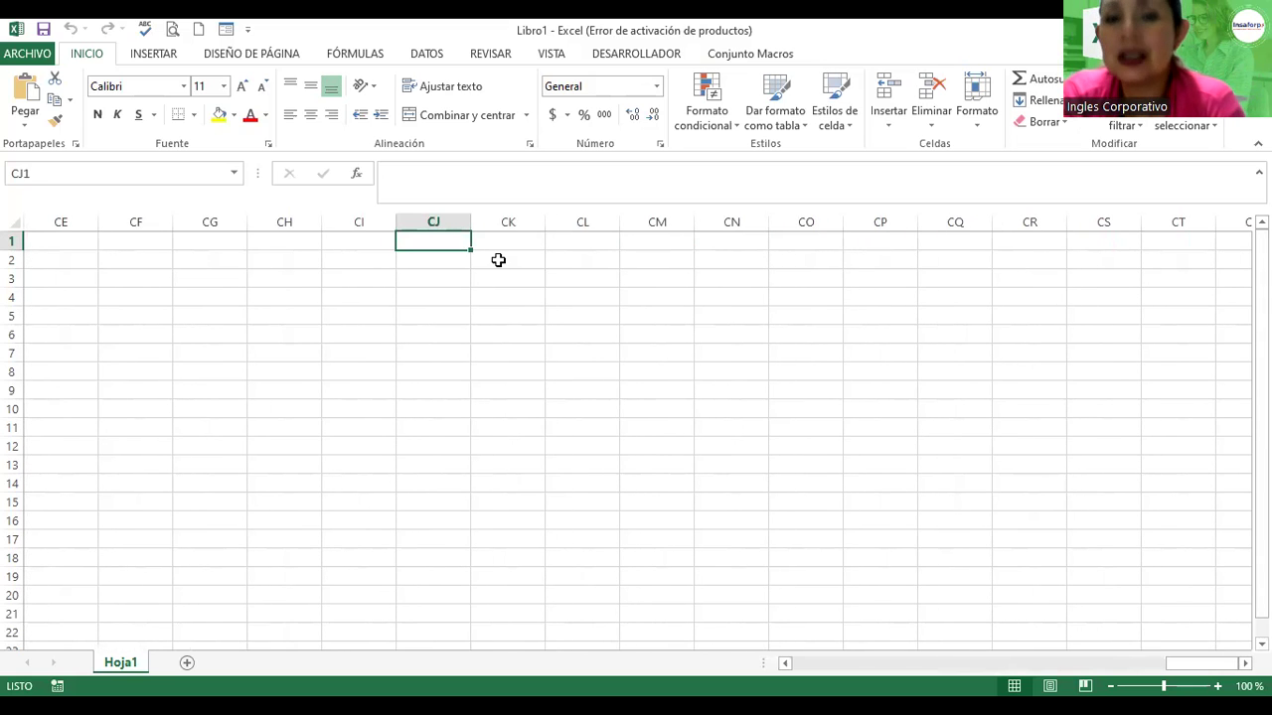
{"action": "key", "text": "Right"}
{"action": "key", "text": "Right"}
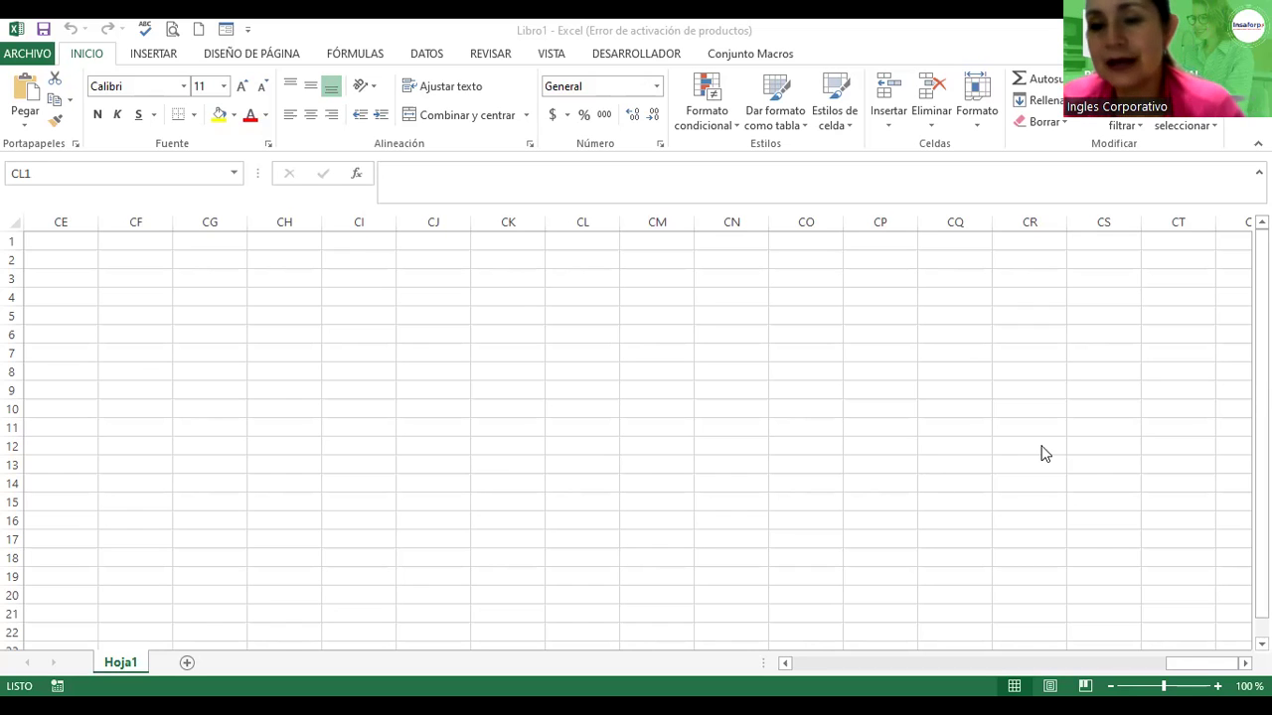
Step: From cell CR12, jump with Ctrl+Right to the sheet's last column, XFD
{"action": "left_click", "coordinate": [1007, 450]}
{"action": "key", "text": "ctrl+Right"}
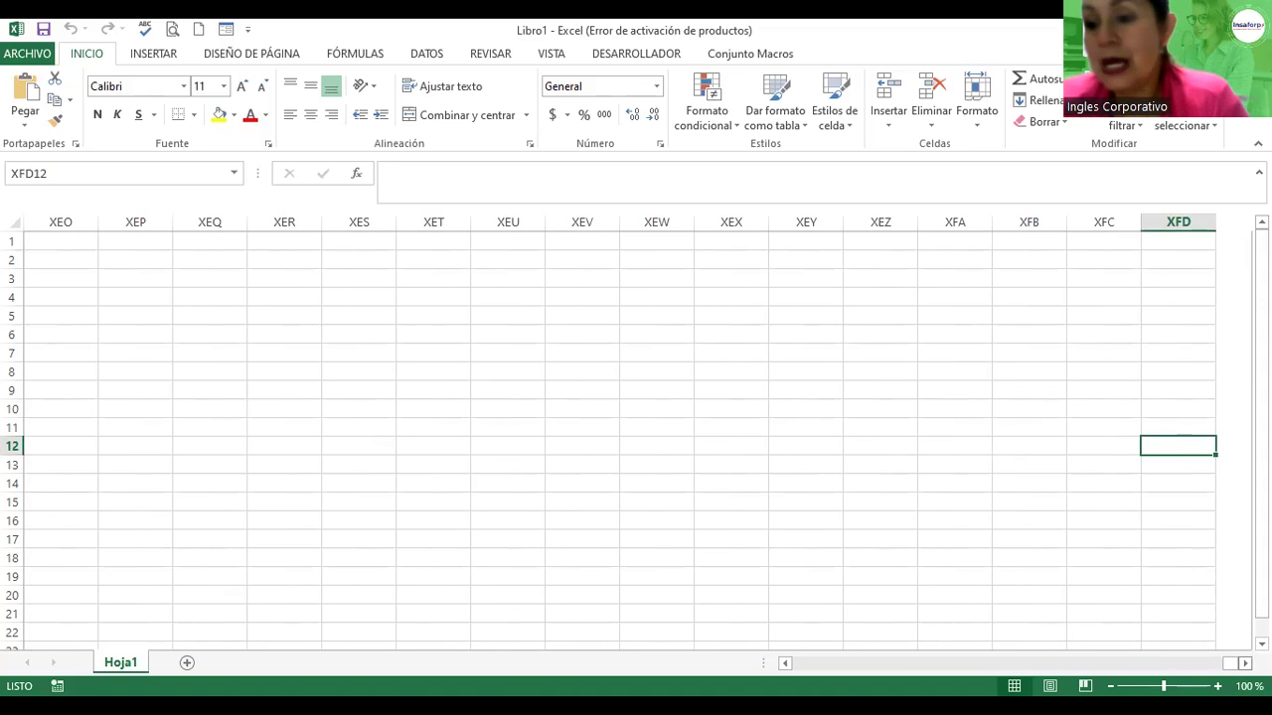
{"action": "scroll", "coordinate": [1042, 483], "scroll_direction": "right", "scroll_amount": 5}
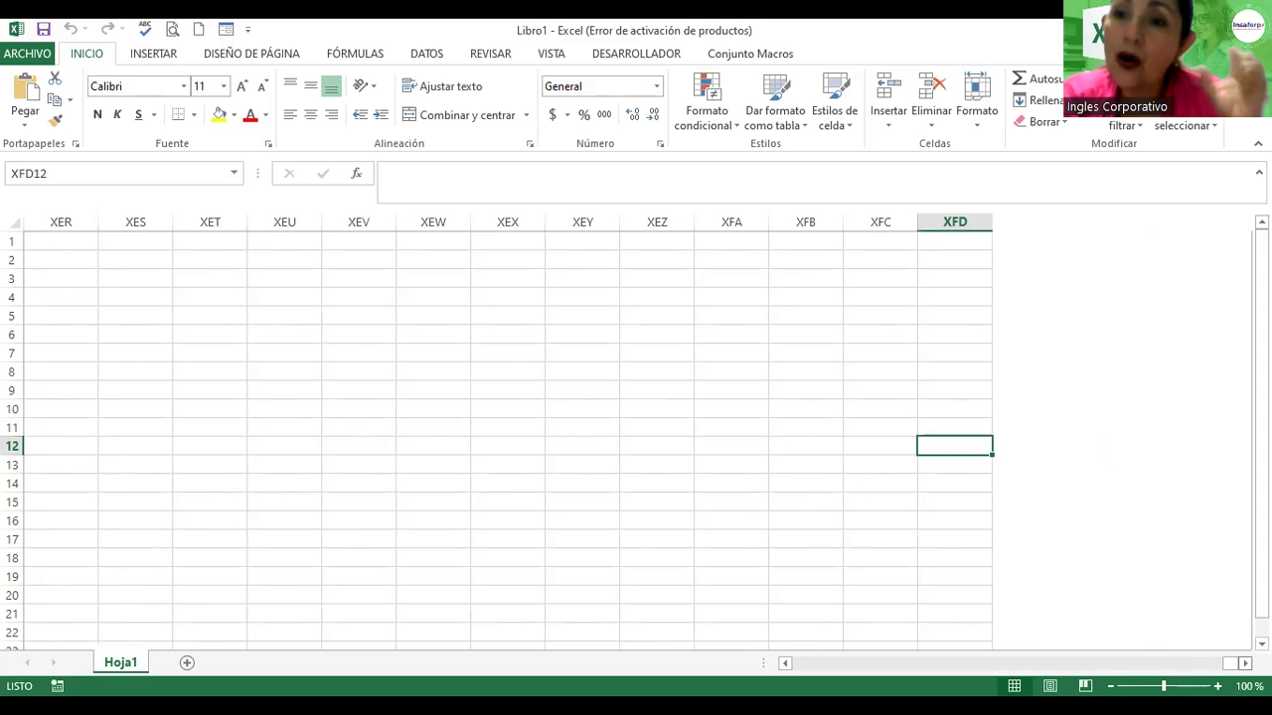
{"action": "scroll", "coordinate": [636, 438], "scroll_direction": "right", "scroll_amount": 4}
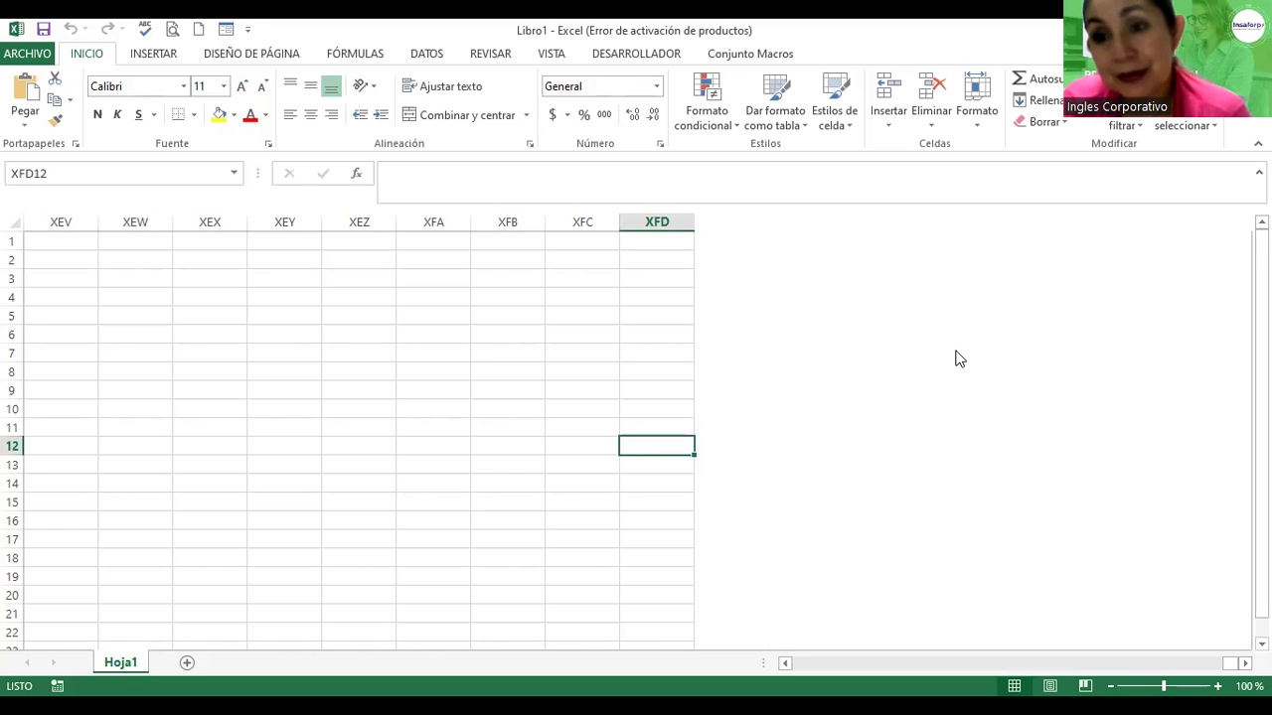
Step: Select just cell XFD1 at the top of column XFD
{"action": "left_click", "coordinate": [647, 220]}
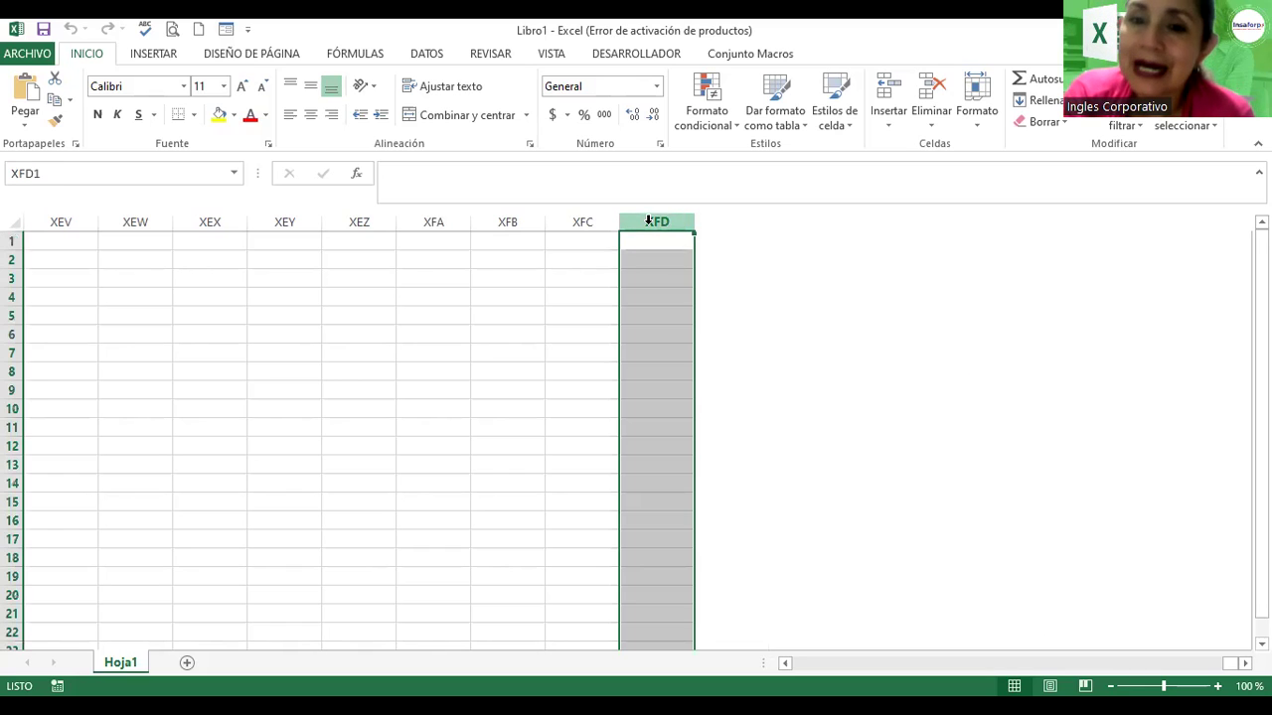
{"action": "left_click_drag", "start_coordinate": [651, 248], "coordinate": [652, 257]}
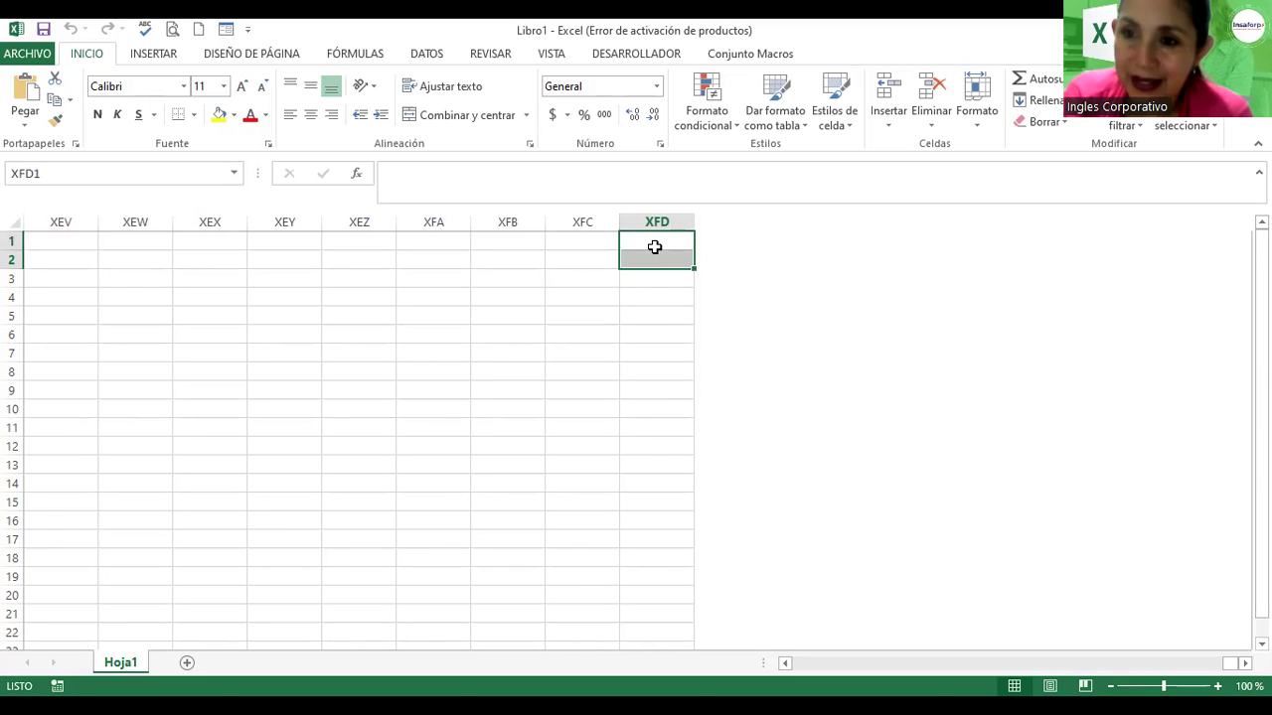
{"action": "left_click", "coordinate": [655, 249]}
{"action": "left_click", "coordinate": [658, 276]}
{"action": "left_click", "coordinate": [653, 242]}
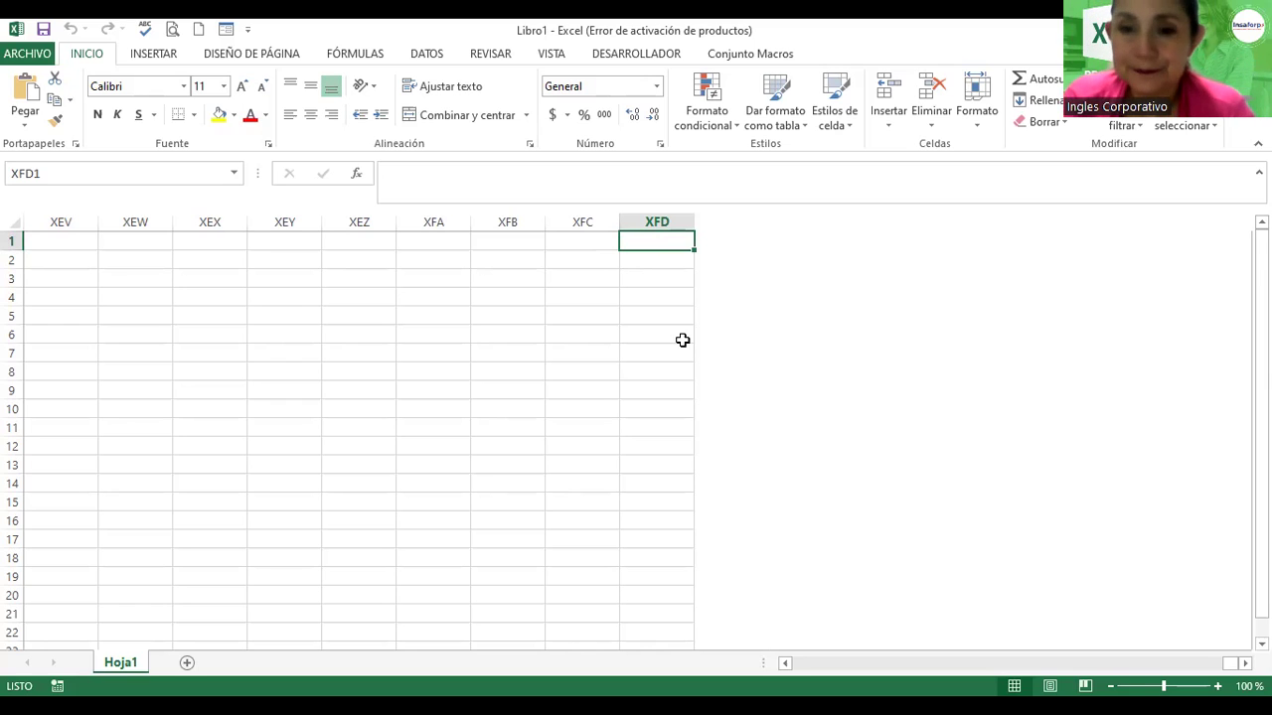
Step: Jump to A1 with Ctrl+Home, then move down column A to row 78
{"action": "key", "text": "ctrl+Home"}
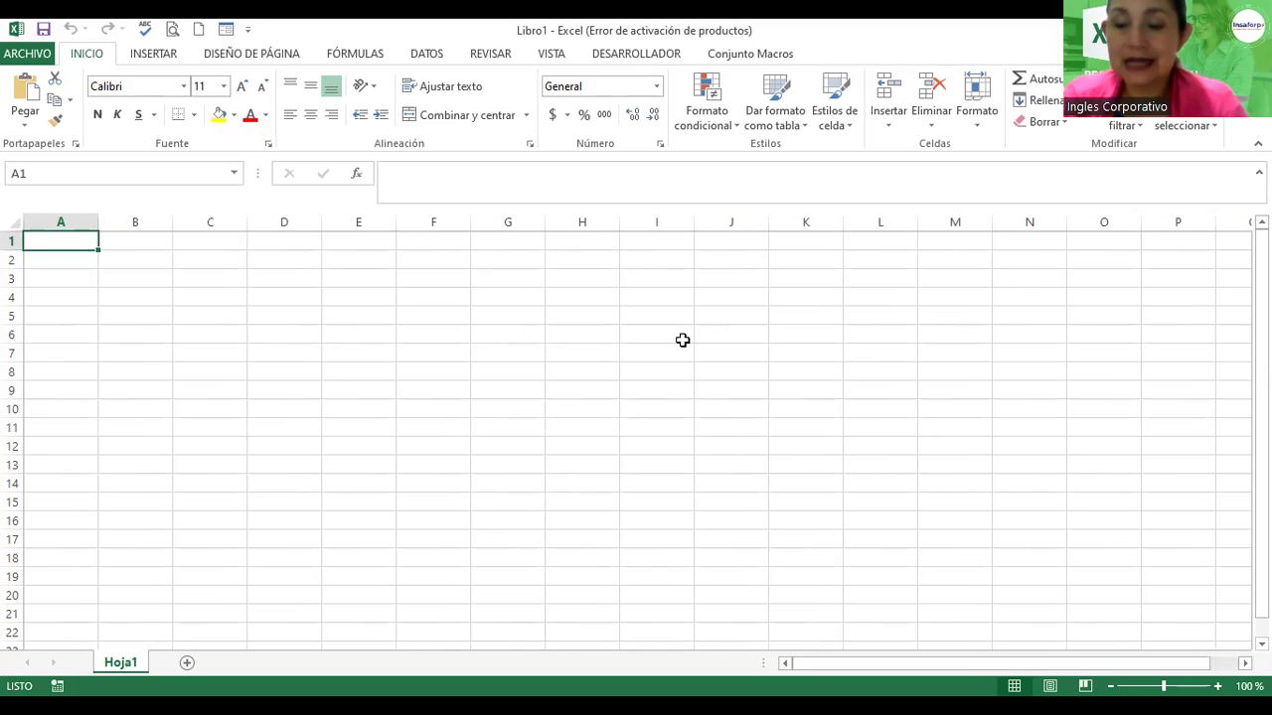
{"action": "key", "text": "Down"}
{"action": "key", "text": "Down"}
{"action": "key", "text": "Down"}
{"action": "key", "text": "Down"}
{"action": "key", "text": "Down"}
{"action": "key", "text": "Down"}
{"action": "key", "text": "Down"}
{"action": "key", "text": "Down"}
{"action": "key", "text": "Down"}
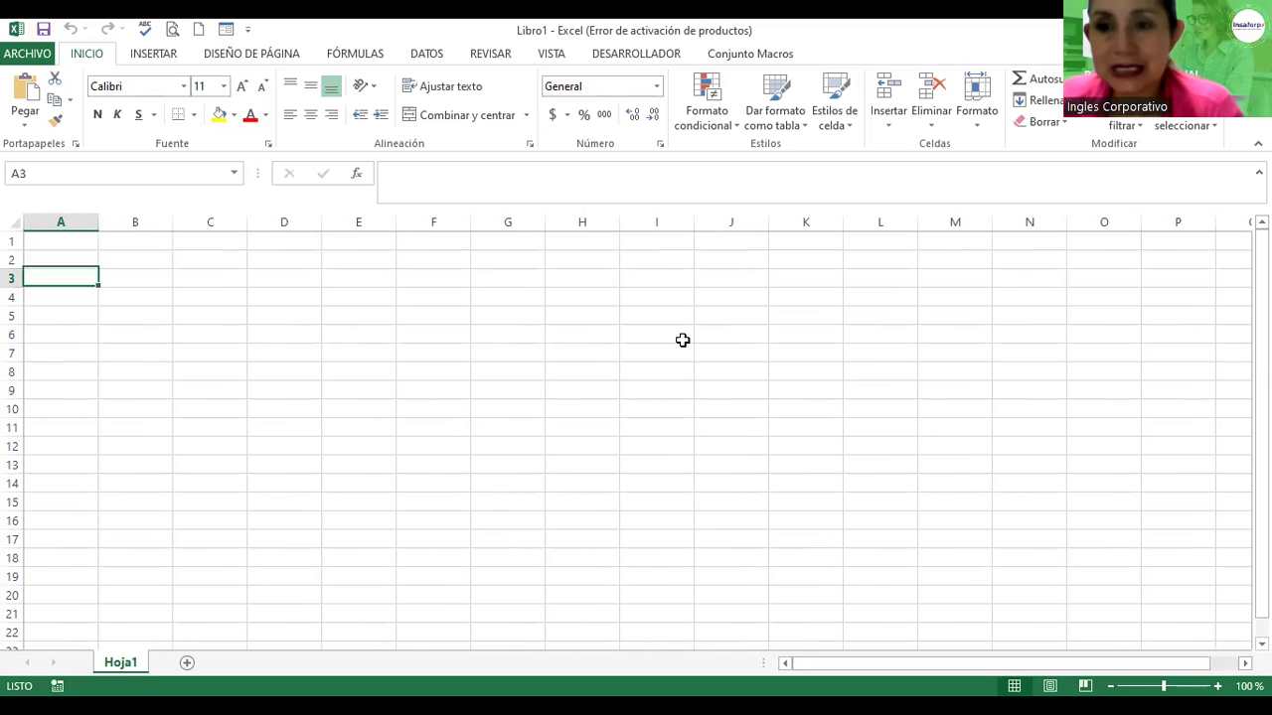
{"action": "key", "text": "Down"}
{"action": "key", "text": "Down"}
{"action": "key", "text": "Down"}
{"action": "key", "text": "Down"}
{"action": "key", "text": "Down"}
{"action": "key", "text": "Down"}
{"action": "key", "text": "Down"}
{"action": "key", "text": "Down"}
{"action": "key", "text": "Down"}
{"action": "key", "text": "Down"}
{"action": "key", "text": "Down"}
{"action": "key", "text": "Down"}
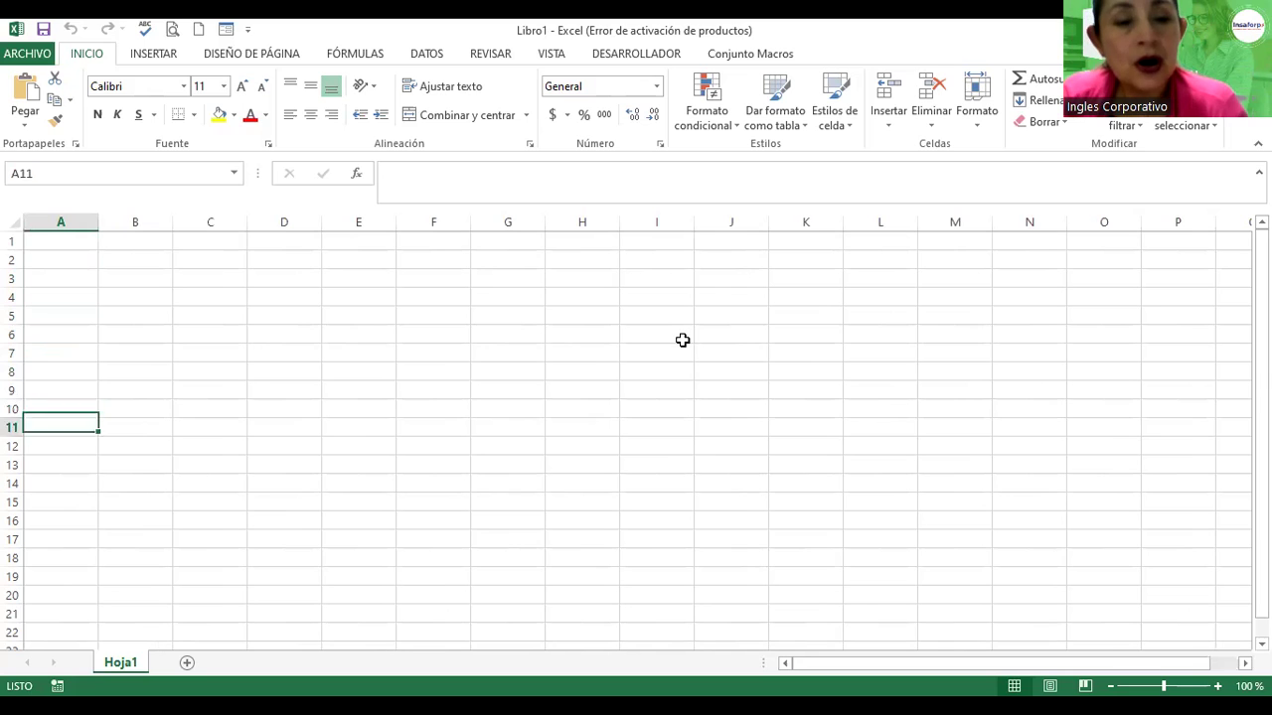
{"action": "key", "text": "Down"}
{"action": "key", "text": "Down"}
{"action": "key", "text": "Down"}
{"action": "key", "text": "Down"}
{"action": "key", "text": "Down"}
{"action": "key", "text": "Down"}
{"action": "key", "text": "Down"}
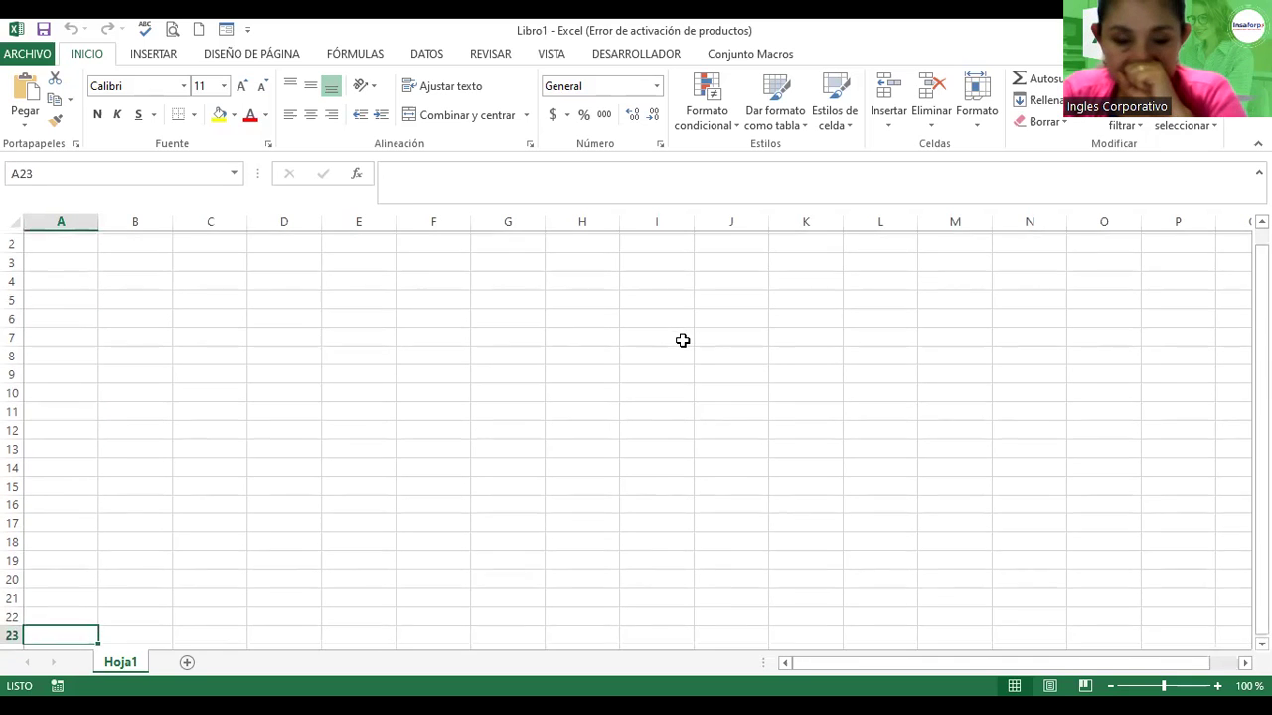
{"action": "key", "text": "Down"}
{"action": "key", "text": "Down"}
{"action": "key", "text": "Down"}
{"action": "key", "text": "Down"}
{"action": "key", "text": "Down"}
{"action": "key", "text": "Down"}
{"action": "key", "text": "Down"}
{"action": "key", "text": "Down"}
{"action": "key", "text": "Down"}
{"action": "key", "text": "Down"}
{"action": "key", "text": "Down"}
{"action": "key", "text": "Down"}
{"action": "key", "text": "Down"}
{"action": "key", "text": "Down"}
{"action": "key", "text": "Down"}
{"action": "key", "text": "Down"}
{"action": "key", "text": "Down"}
{"action": "key", "text": "Down"}
{"action": "key", "text": "Down"}
{"action": "key", "text": "Down"}
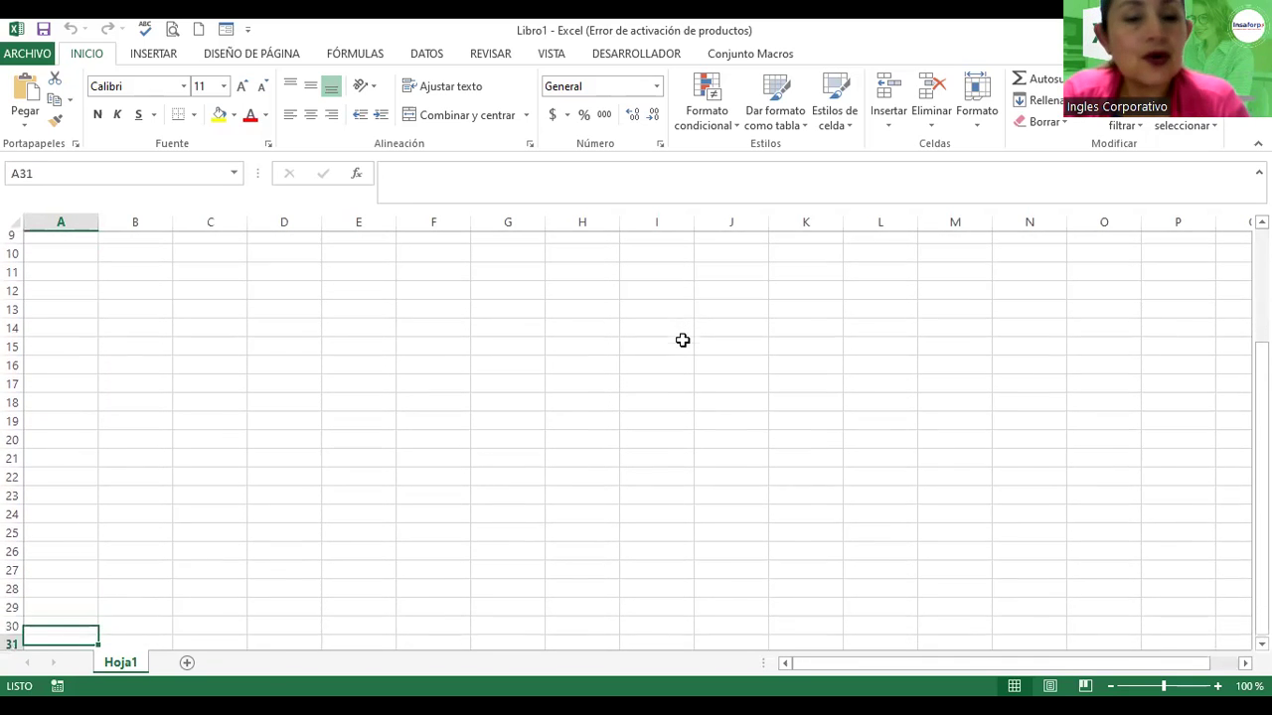
{"action": "key", "text": "Down"}
{"action": "key", "text": "Down"}
{"action": "key", "text": "Down"}
{"action": "key", "text": "Down"}
{"action": "key", "text": "Down"}
{"action": "key", "text": "Down"}
{"action": "key", "text": "Down"}
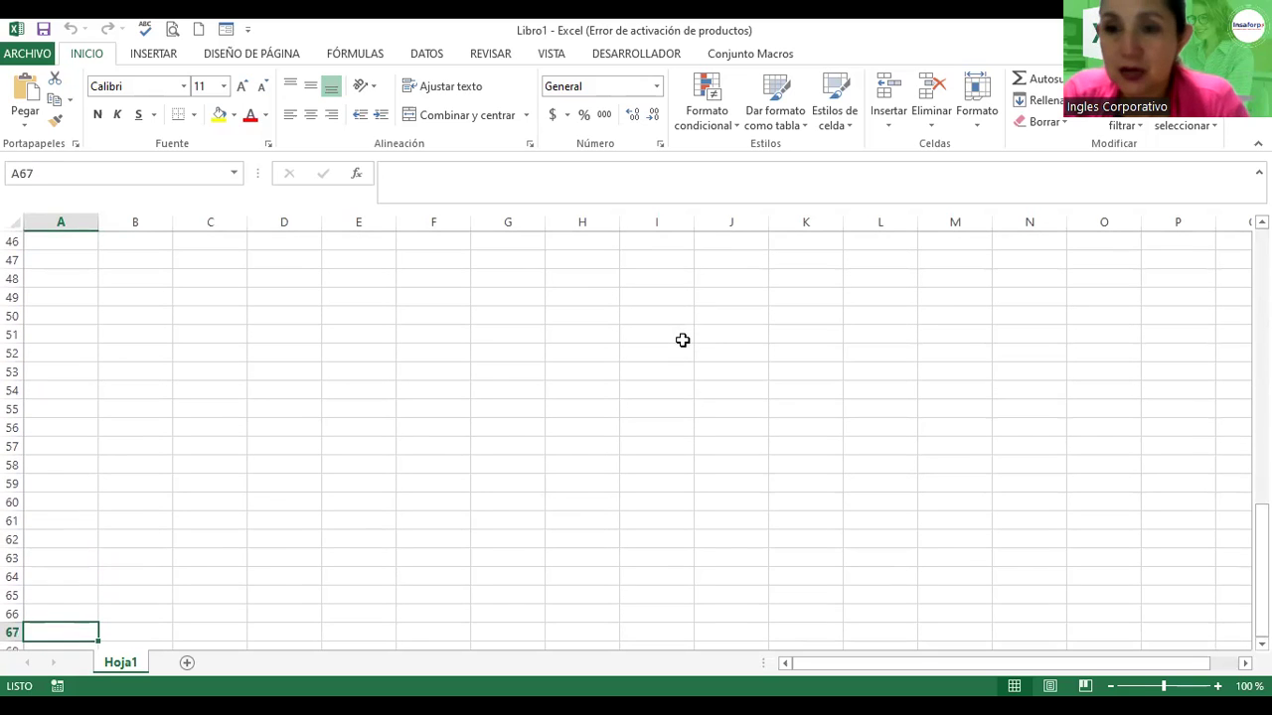
{"action": "key", "text": "Down"}
{"action": "key", "text": "Down"}
{"action": "key", "text": "Down"}
{"action": "key", "text": "Down"}
{"action": "key", "text": "Down"}
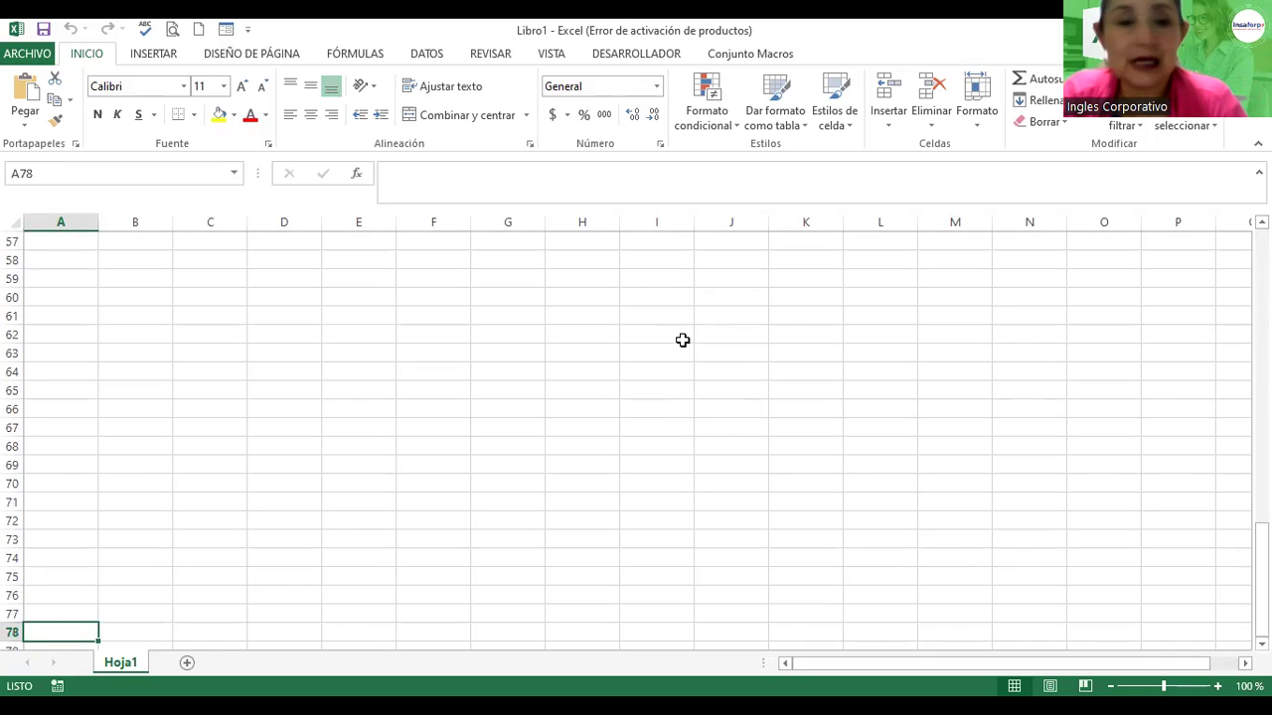
{"action": "key", "text": "Down"}
{"action": "key", "text": "Down"}
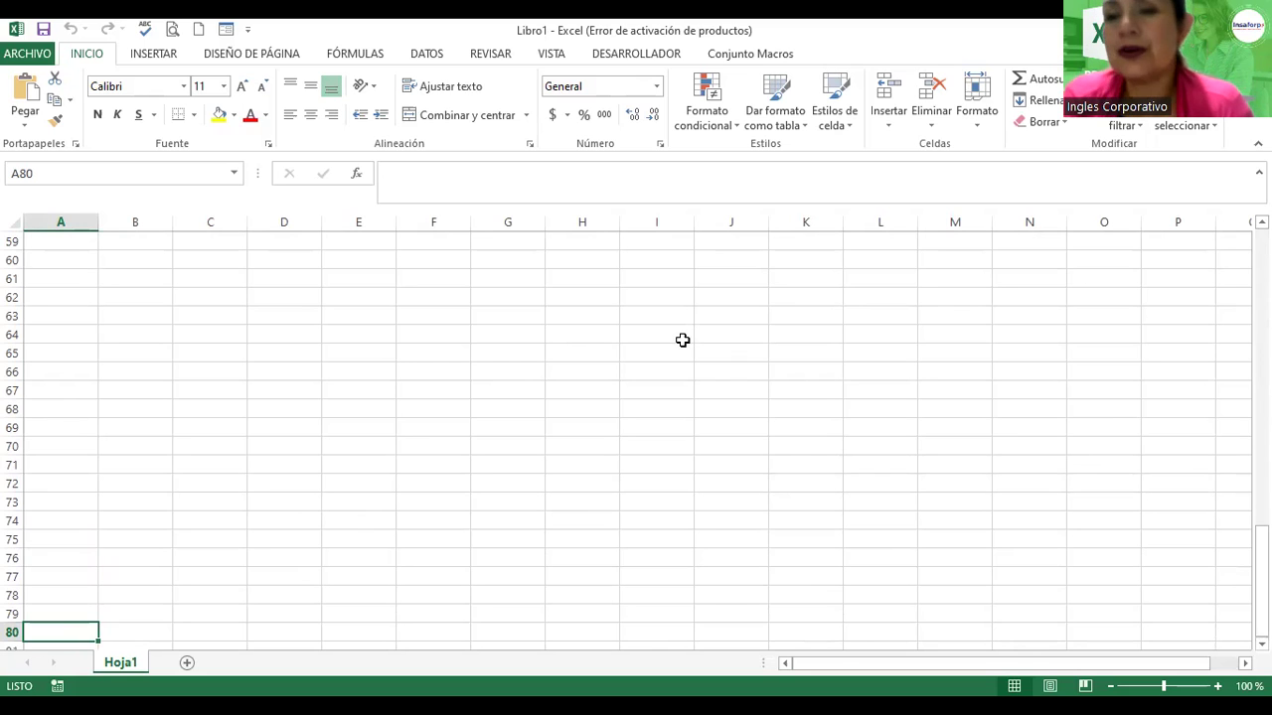
Step: Jump to the last row, 1048576, with Ctrl+Down and select cell C1048574
{"action": "key", "text": "ctrl+Down"}
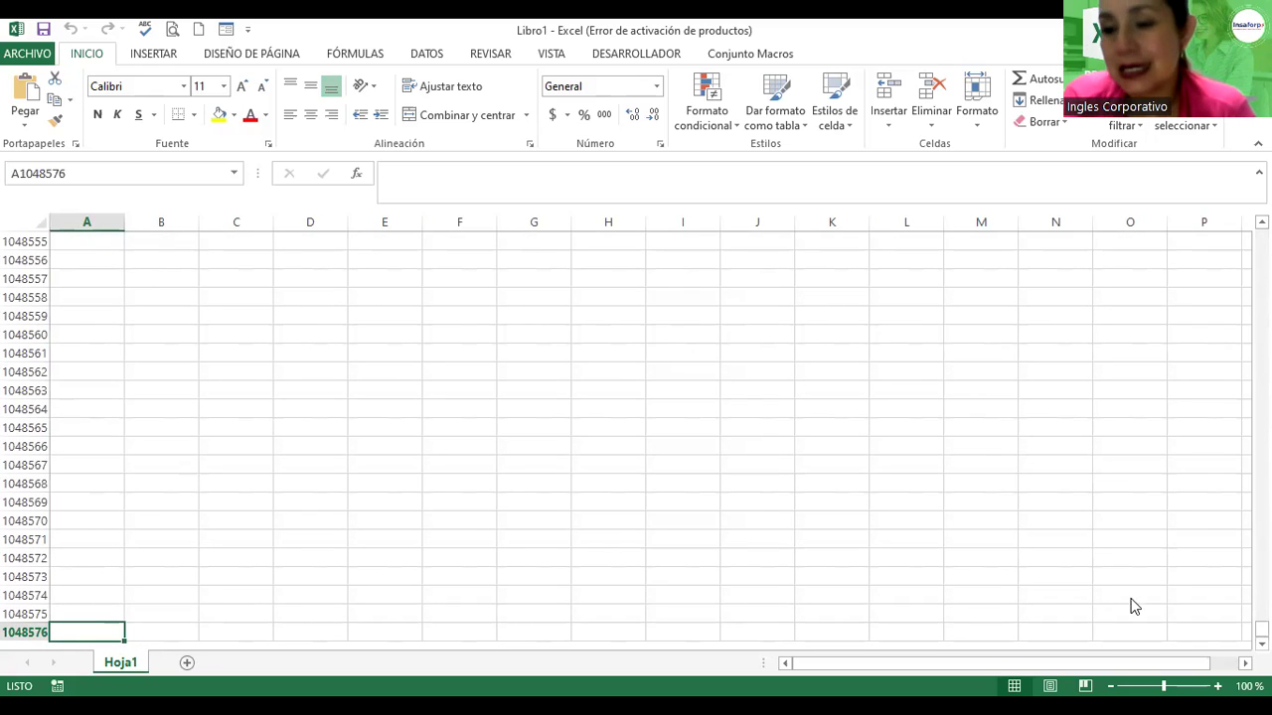
{"action": "key", "text": "alt+Tab"}
{"action": "scroll", "coordinate": [626, 428], "scroll_direction": "down", "scroll_amount": 1}
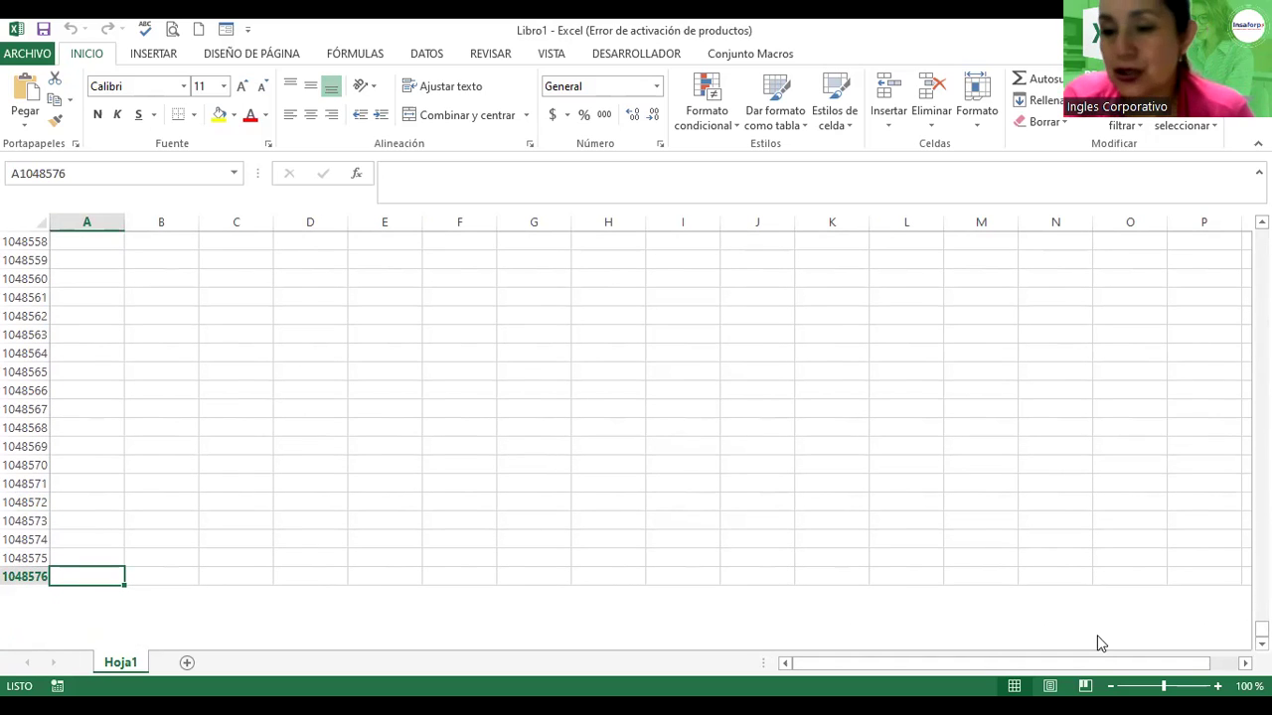
{"action": "left_click", "coordinate": [1261, 644]}
{"action": "left_click", "coordinate": [1261, 644]}
{"action": "left_click_drag", "start_coordinate": [1261, 644], "coordinate": [1260, 644]}
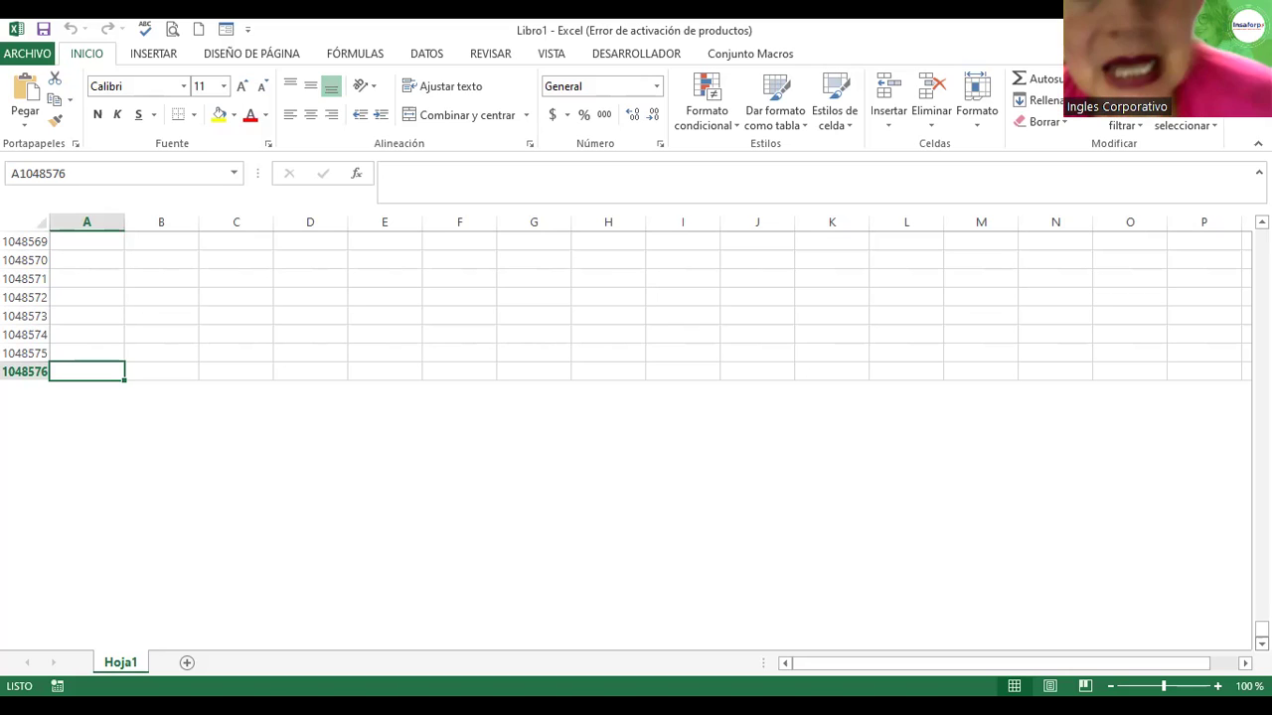
{"action": "scroll", "coordinate": [1125, 541], "scroll_direction": "down", "scroll_amount": 1}
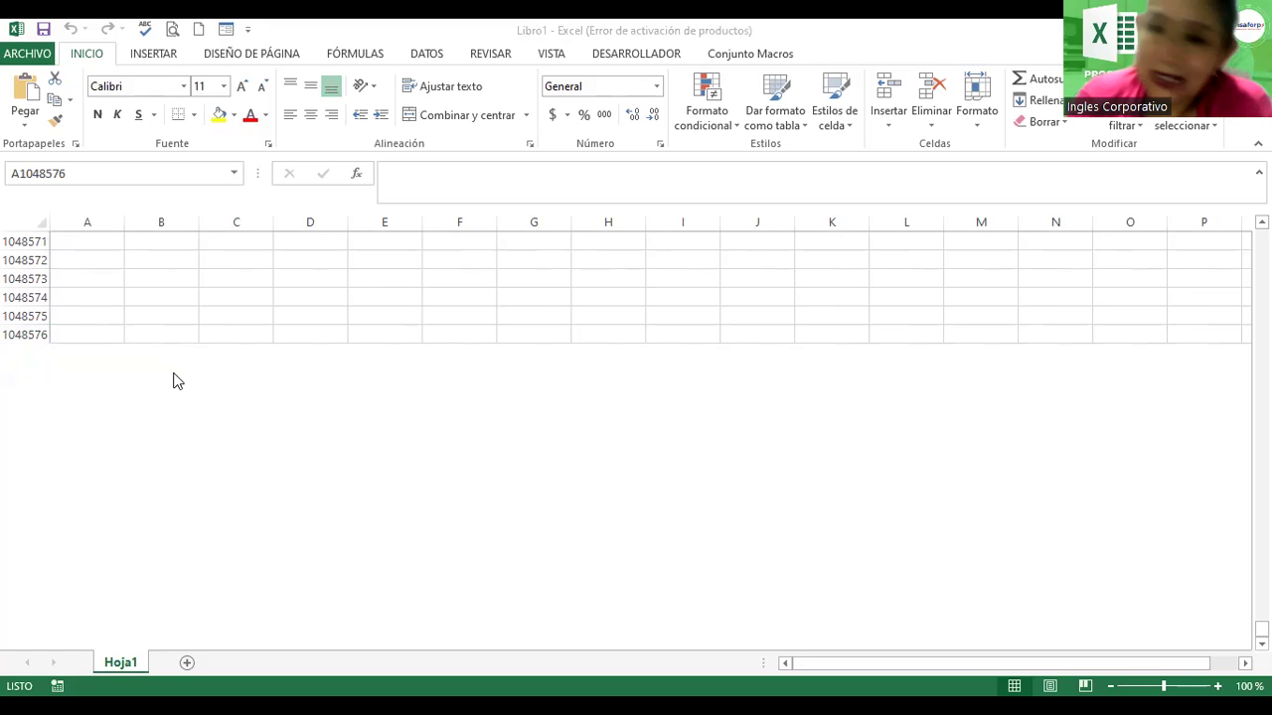
{"action": "left_click", "coordinate": [288, 417]}
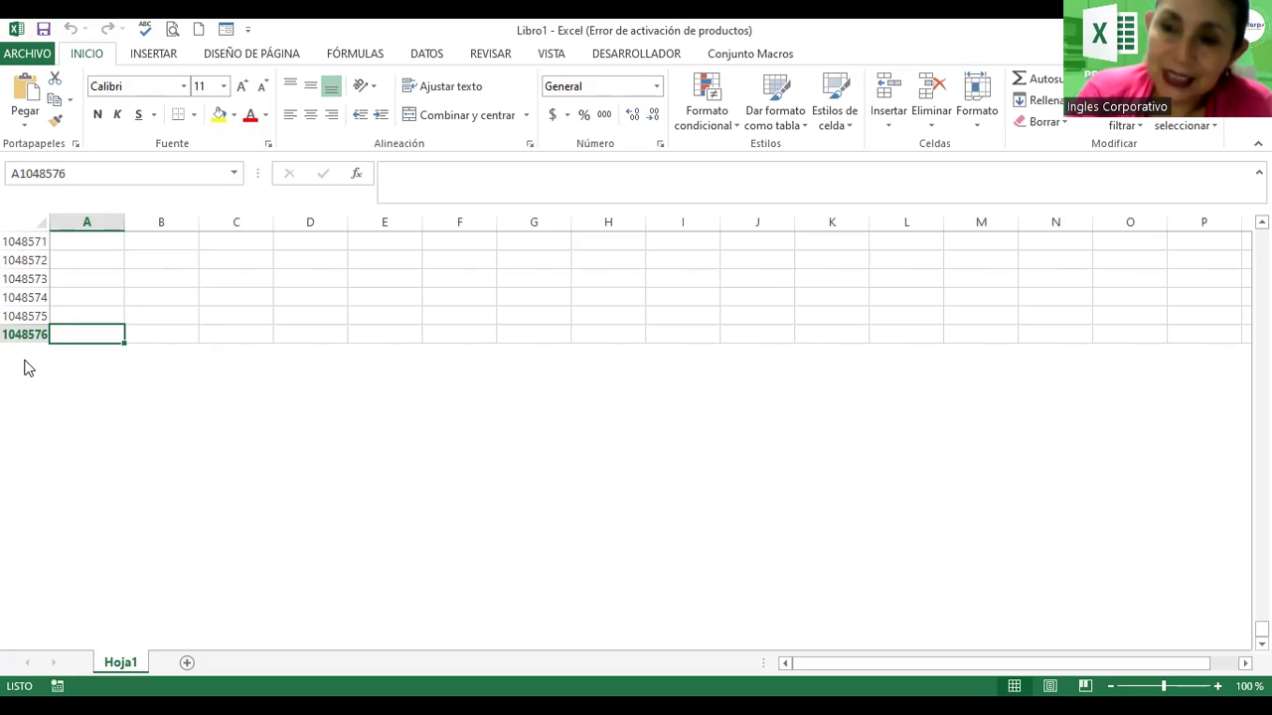
{"action": "left_click", "coordinate": [265, 296]}
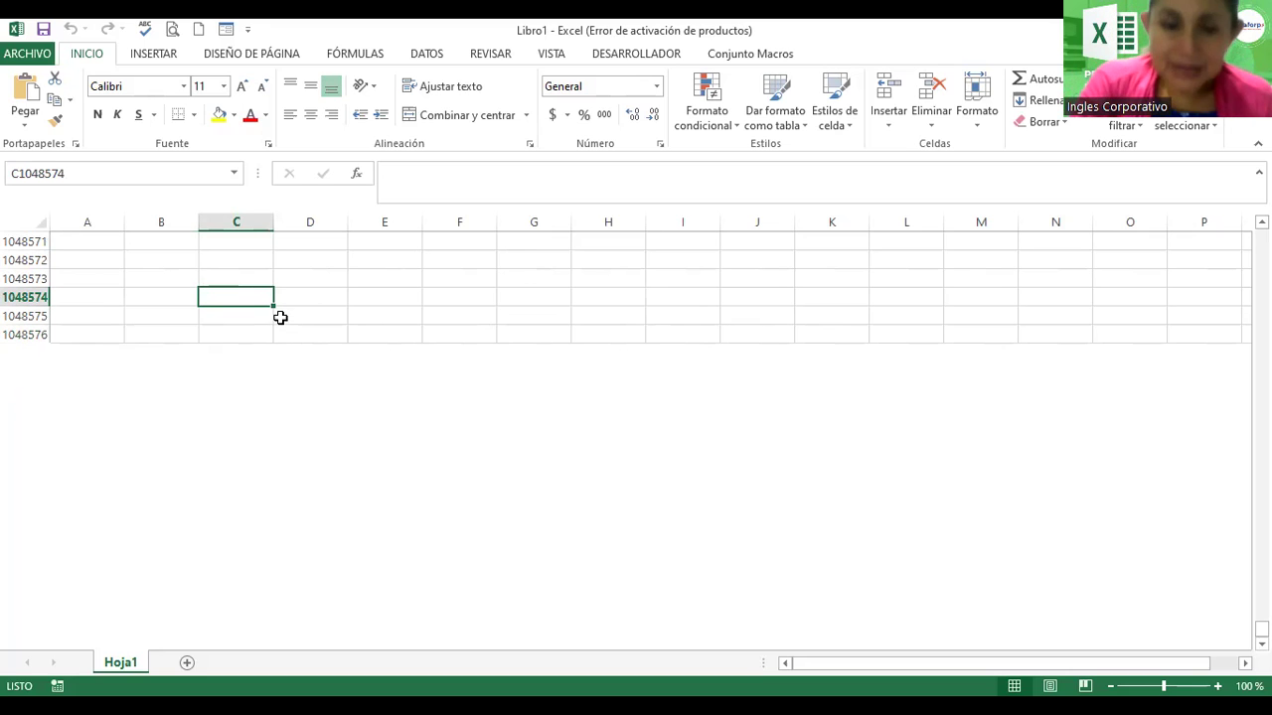
Step: Go to cell MH400 by entering mh400 in the Name Box
{"action": "left_click", "coordinate": [87, 173]}
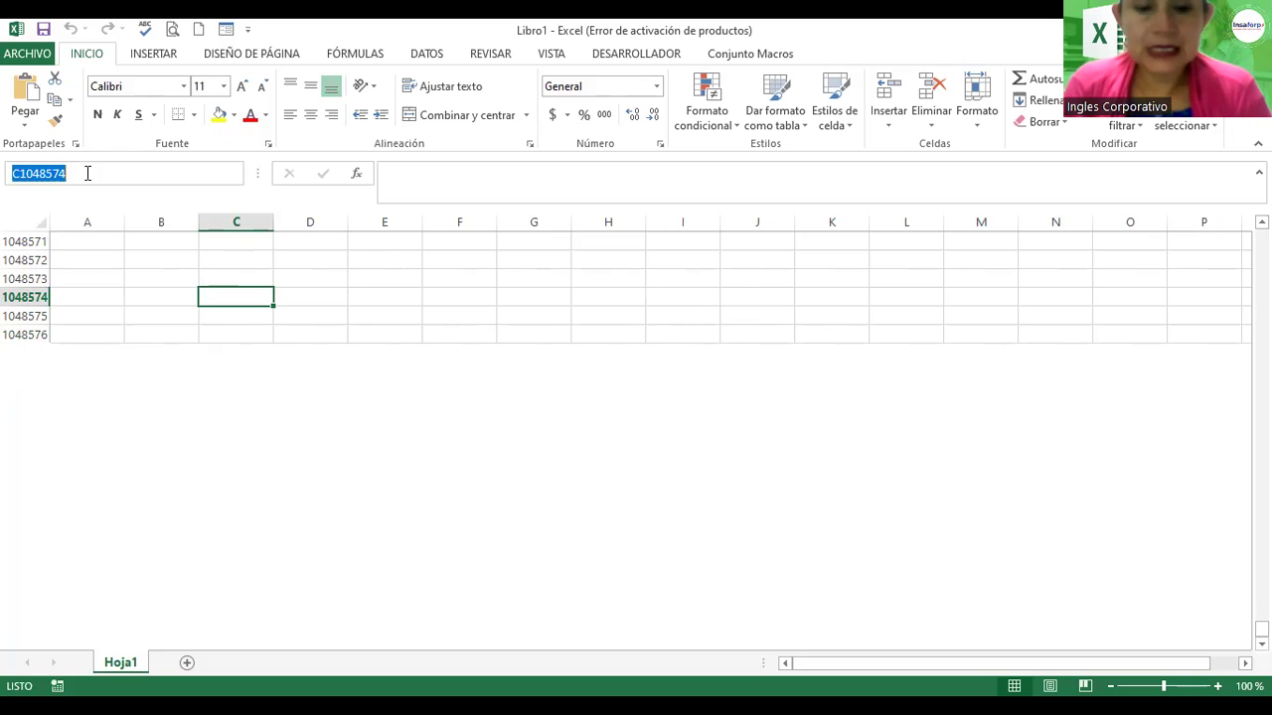
{"action": "type", "text": "mh"}
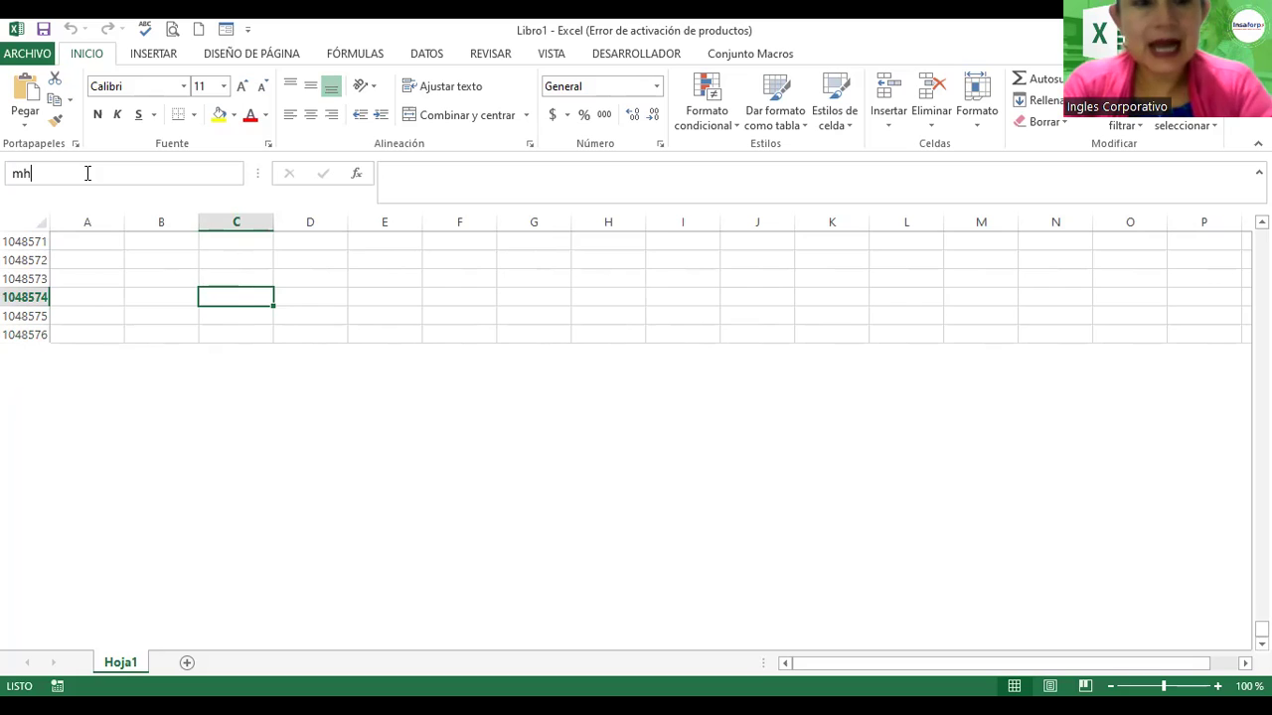
{"action": "type", "text": "400"}
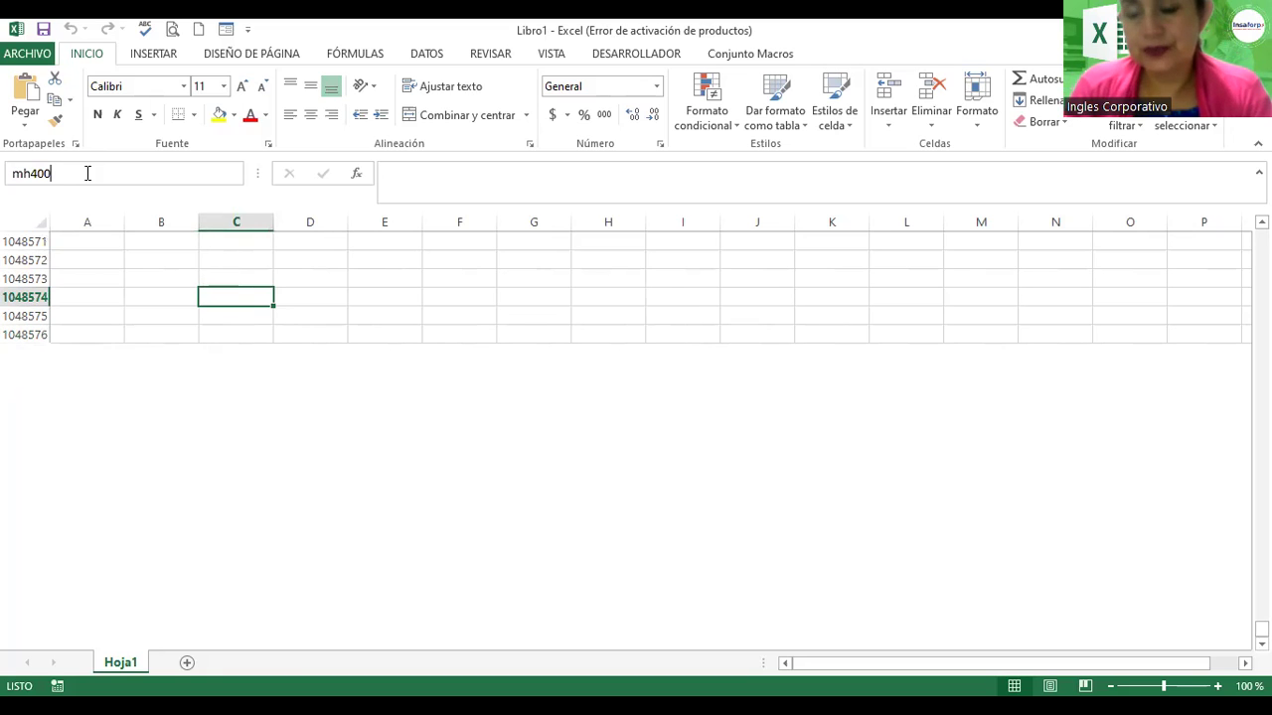
{"action": "key", "text": "Return"}
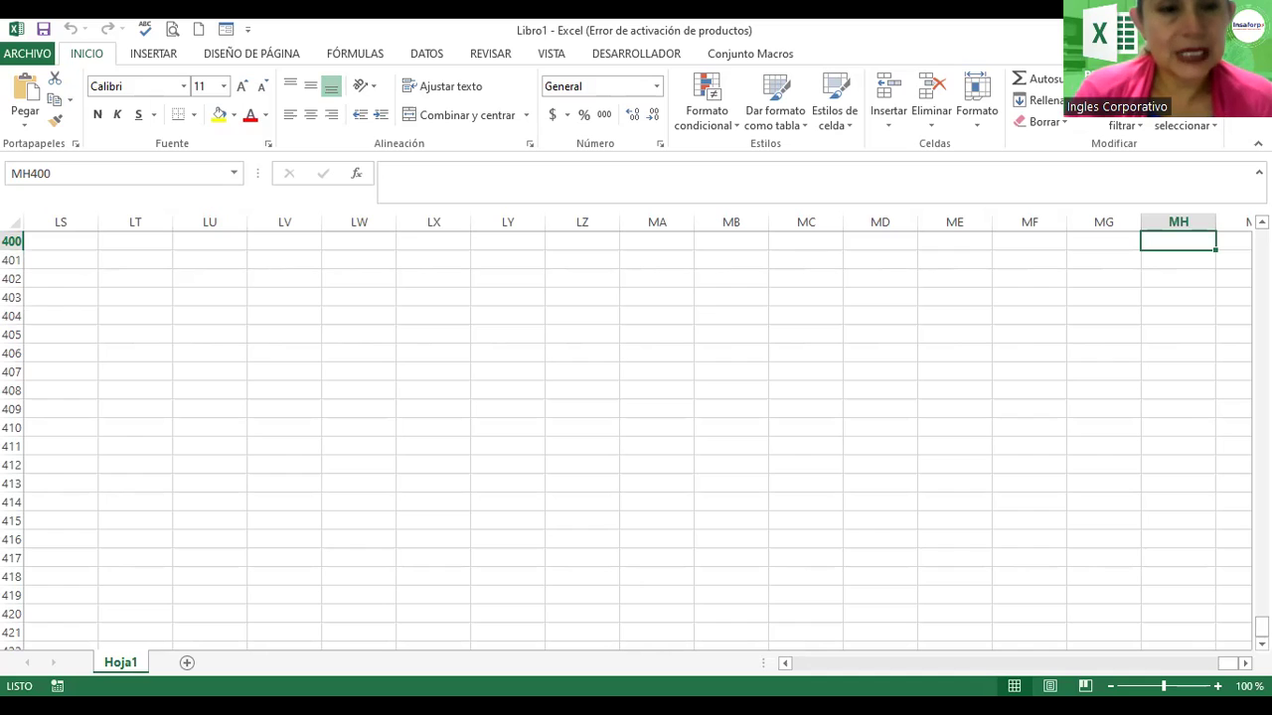
{"action": "left_click", "coordinate": [67, 169]}
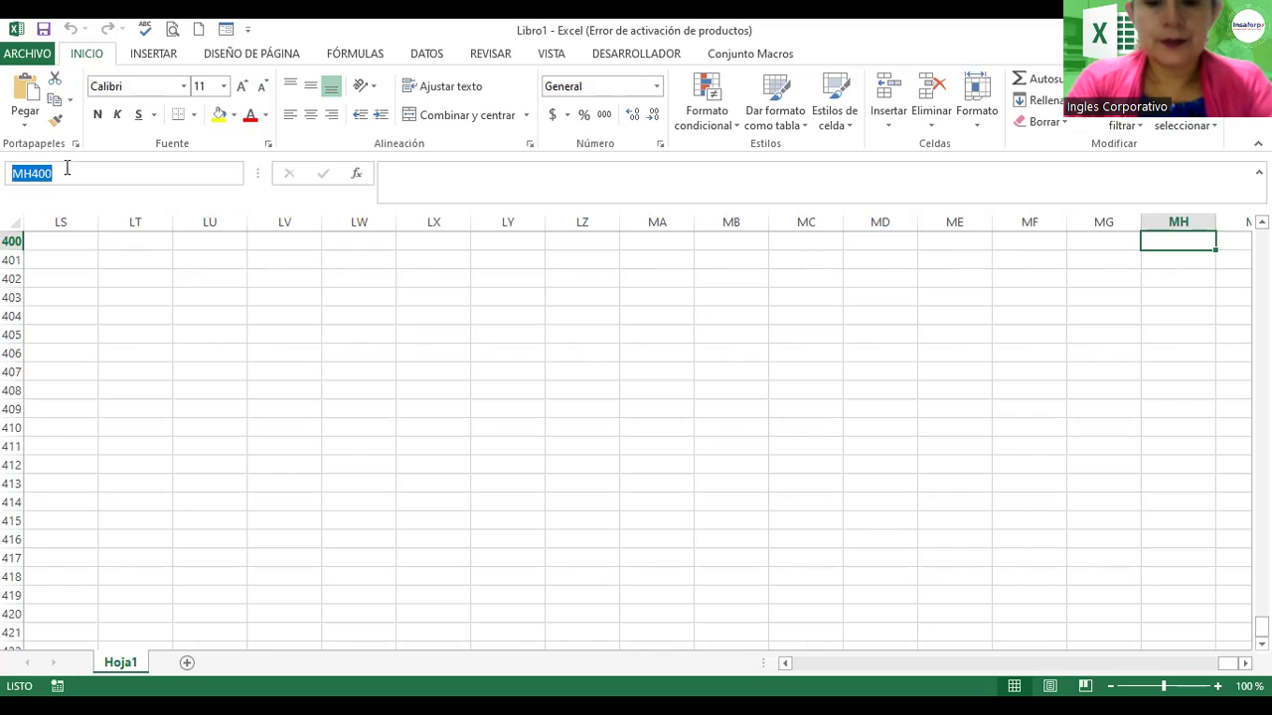
Step: Enter SO2500 in the Name Box as the cell address to go to
{"action": "type", "text": "So"}
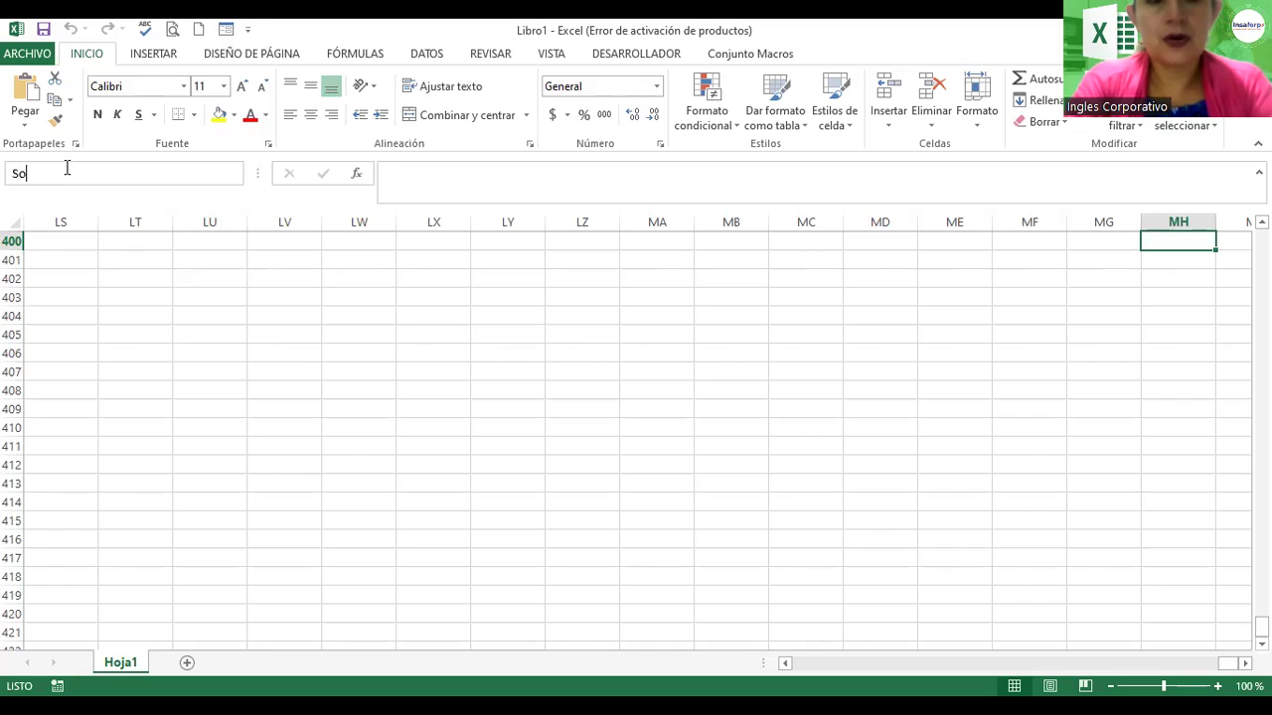
{"action": "key", "text": "BackSpace"}
{"action": "type", "text": "O"}
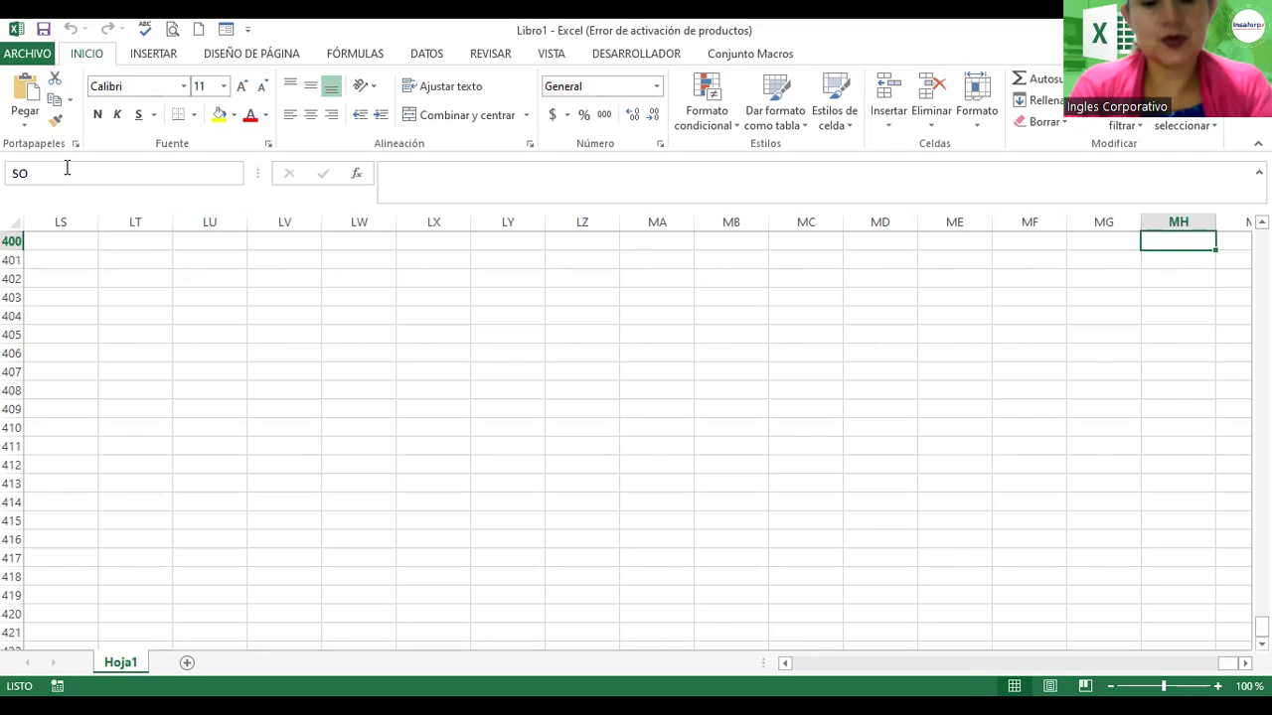
{"action": "type", "text": "2500"}
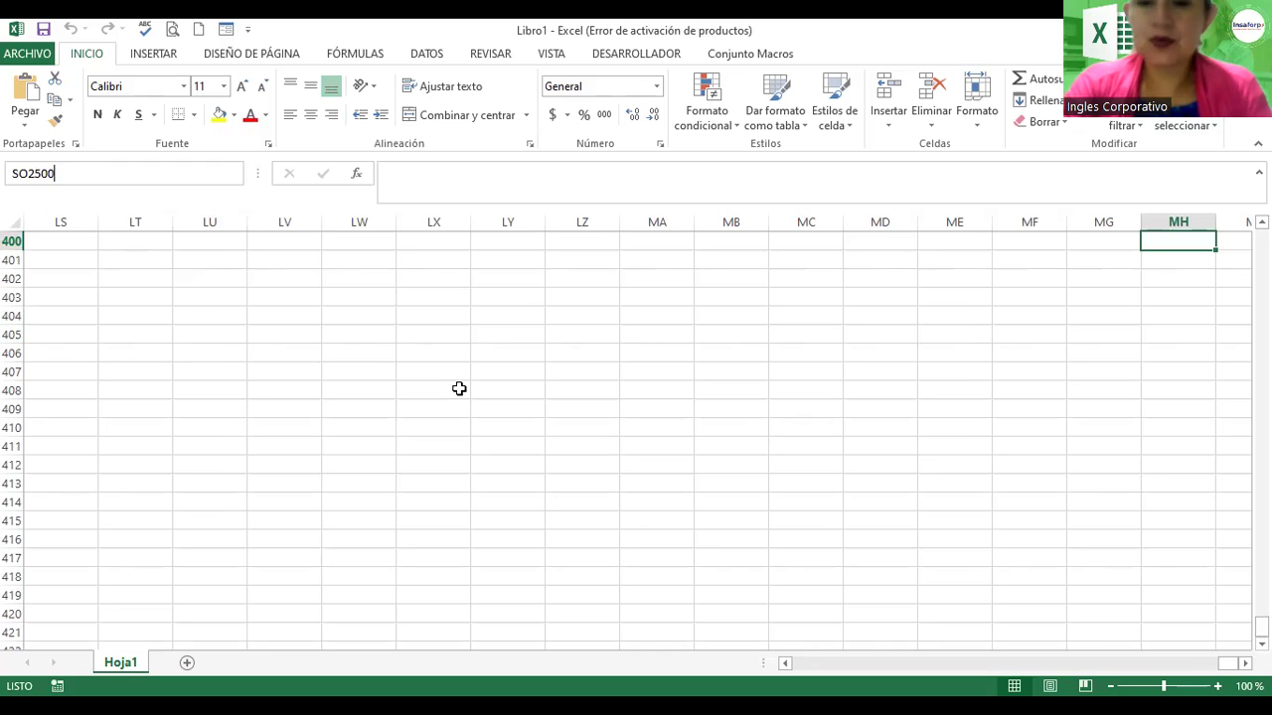
{"action": "key", "text": "Return"}
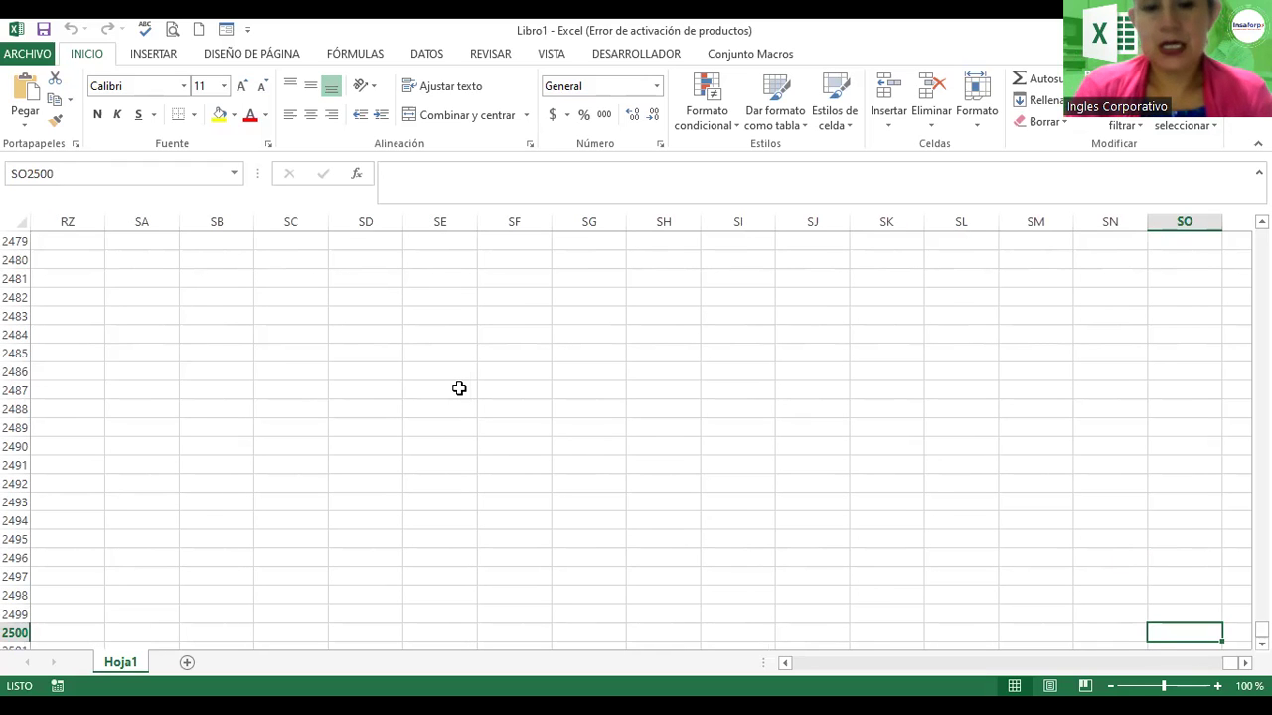
Step: Confirm the jump to SO2500, showing empty rows 2483–2504 across columns RZ to SO
{"action": "left_click", "coordinate": [1262, 644]}
{"action": "left_click", "coordinate": [1261, 644]}
{"action": "left_click", "coordinate": [1262, 644]}
{"action": "left_click", "coordinate": [1261, 644]}
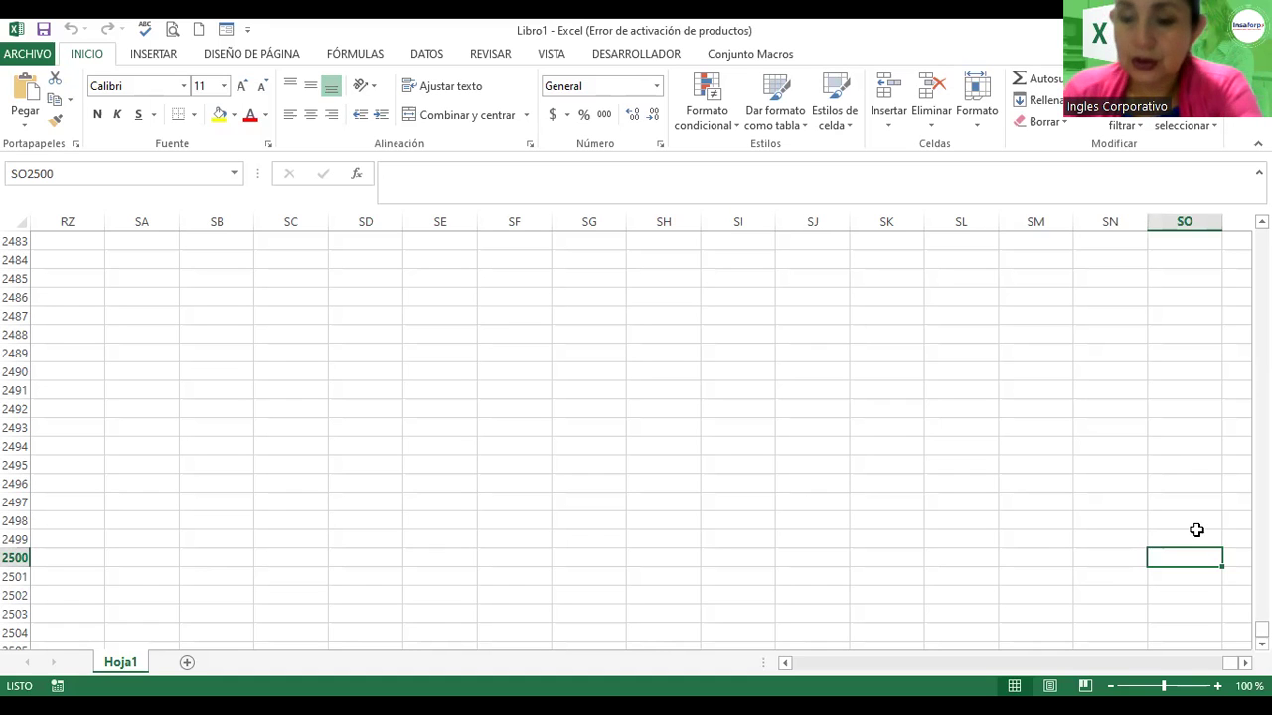
{"action": "key", "text": "ctrl+Home"}
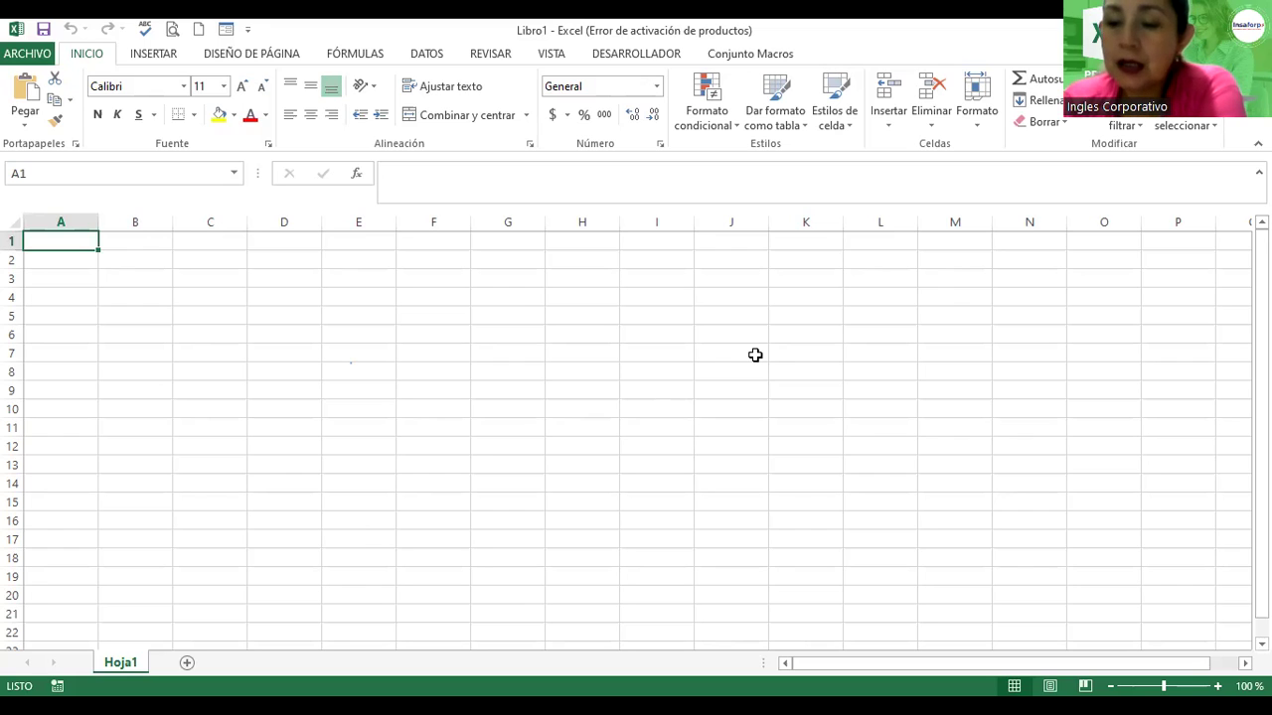
{"action": "left_click", "coordinate": [753, 358]}
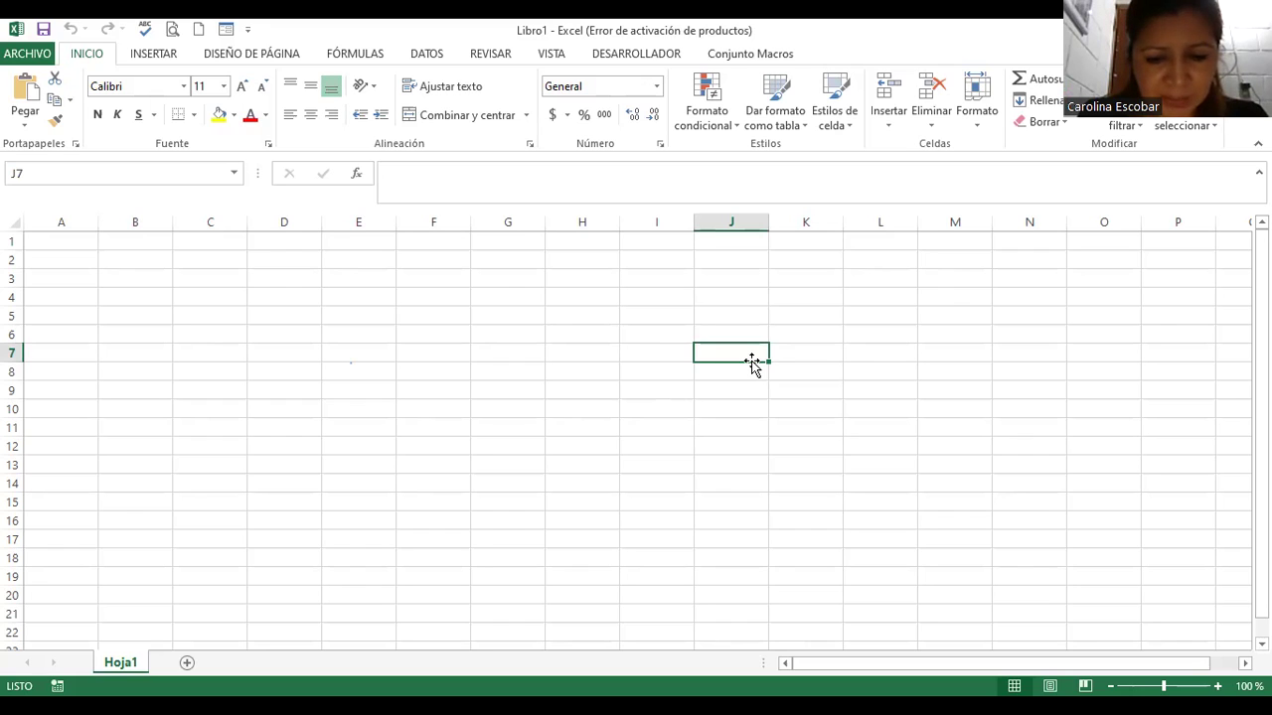
{"action": "key", "text": "Home"}
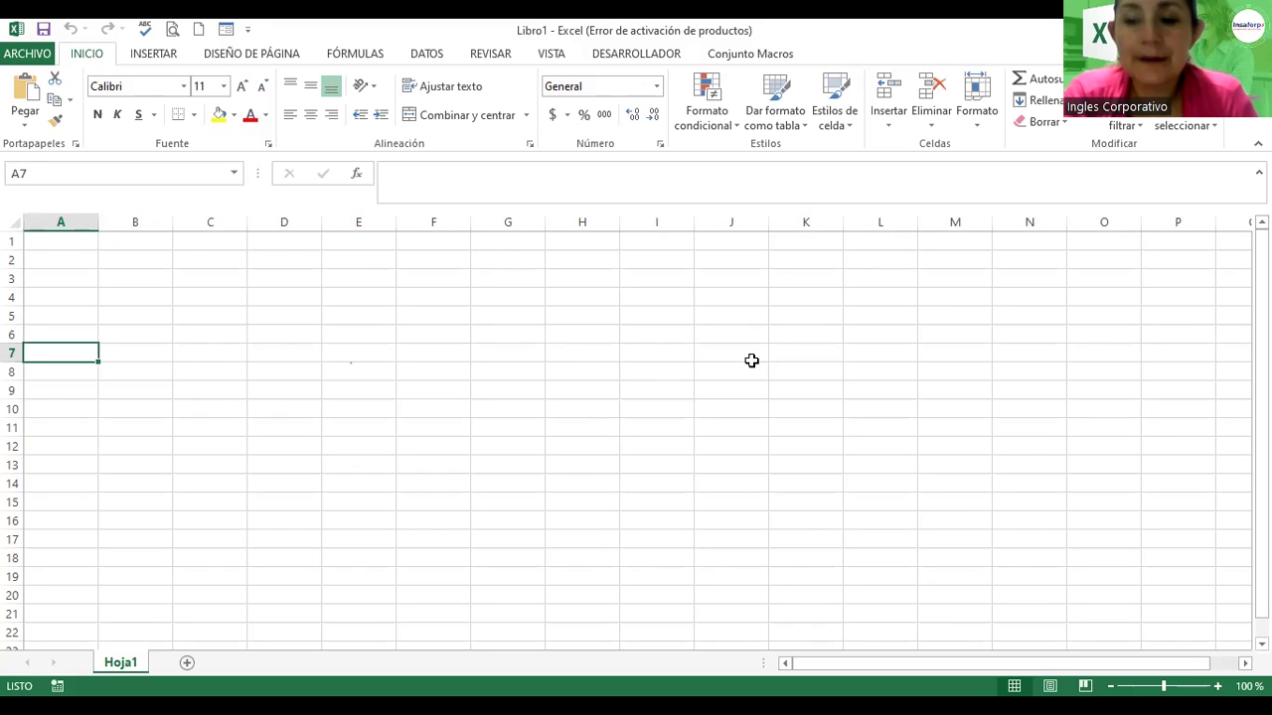
{"action": "left_click", "coordinate": [833, 354]}
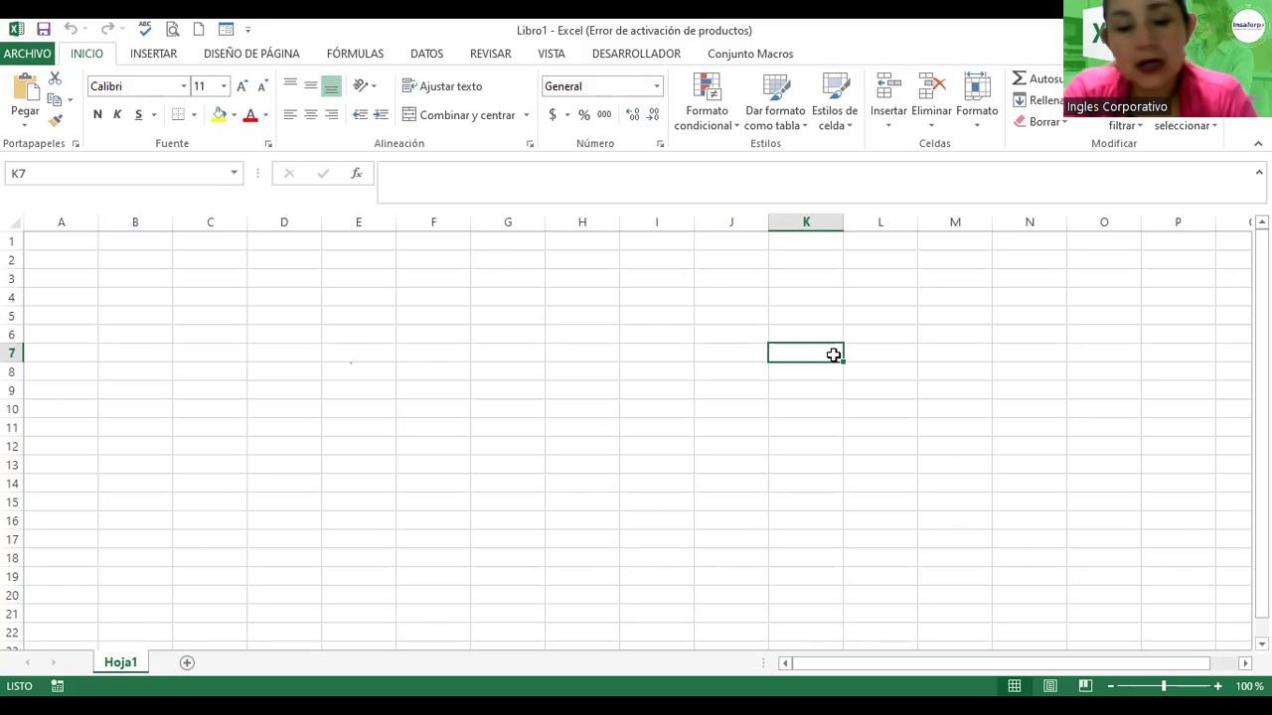
{"action": "key", "text": "ctrl+Home"}
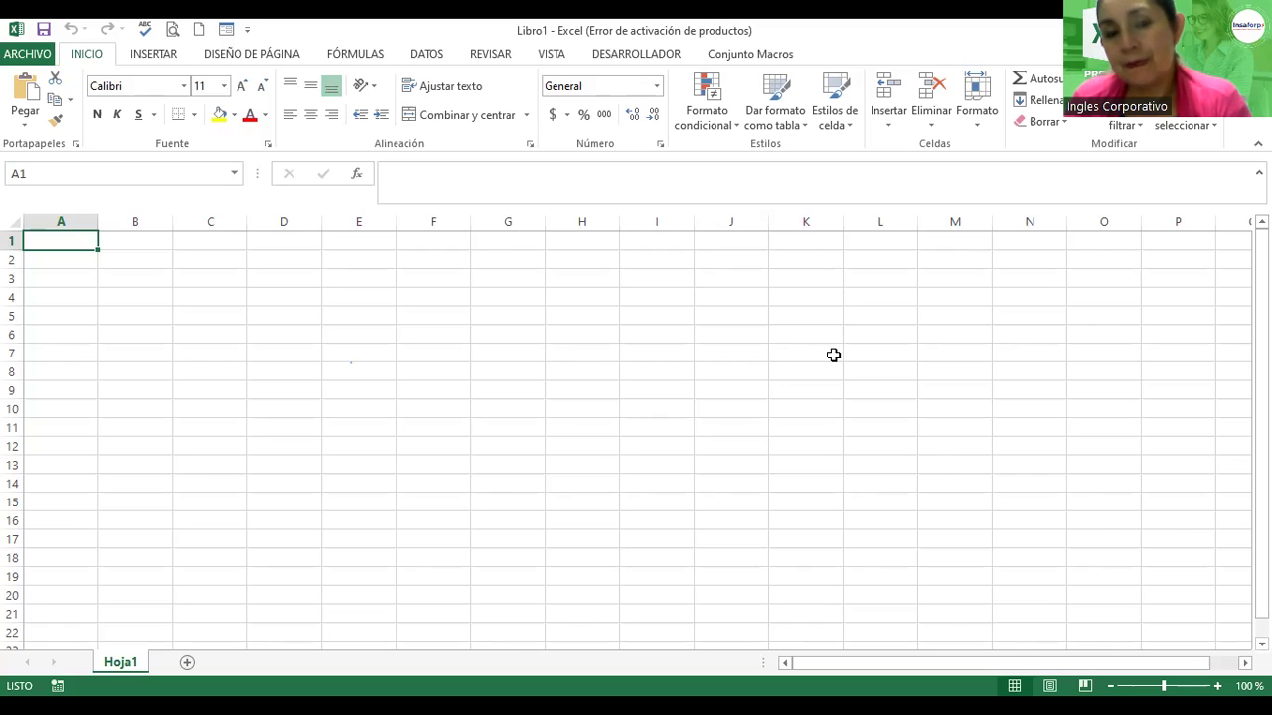
{"action": "left_click", "coordinate": [594, 356]}
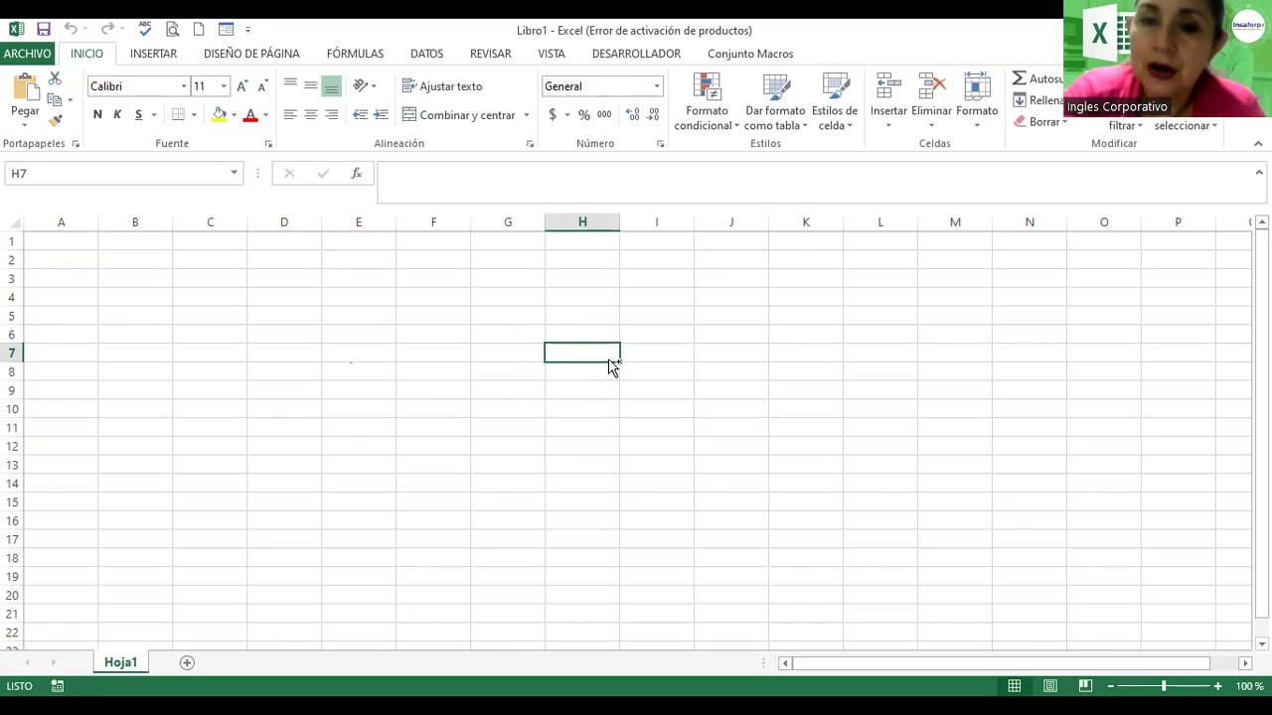
{"action": "key", "text": "ctrl+Home"}
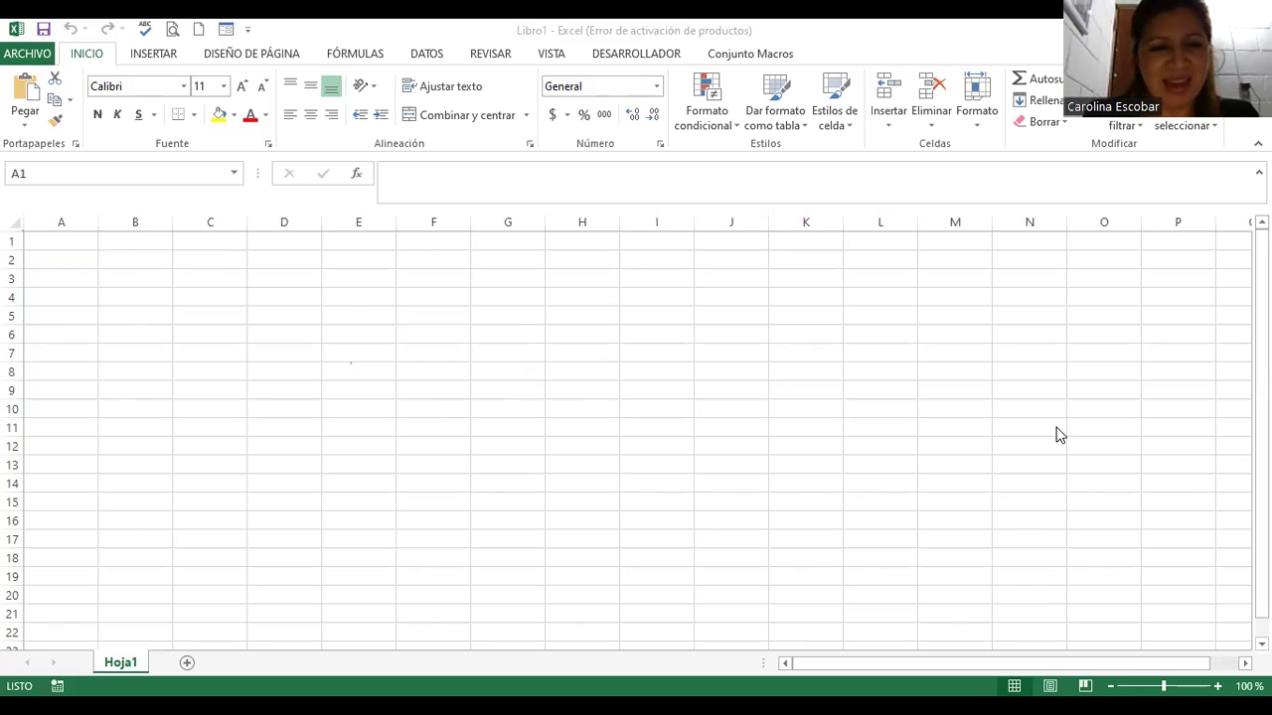
{"action": "left_click", "coordinate": [804, 323]}
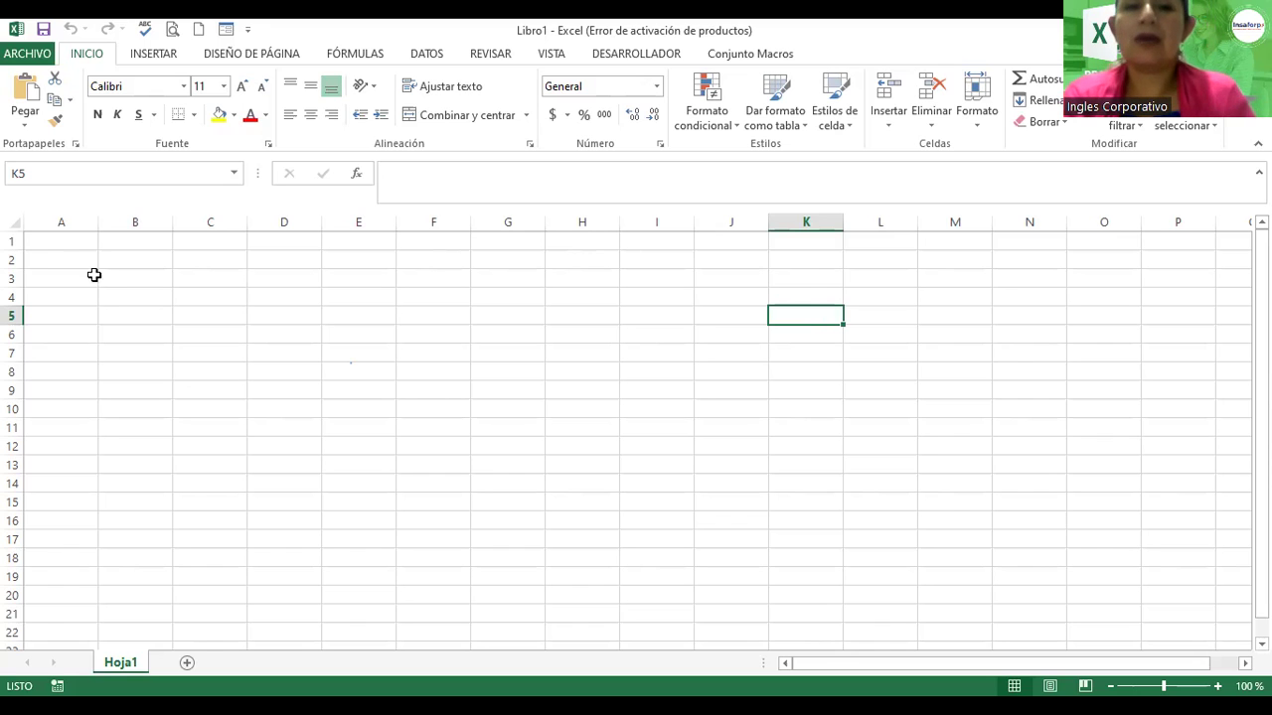
{"action": "left_click", "coordinate": [61, 255]}
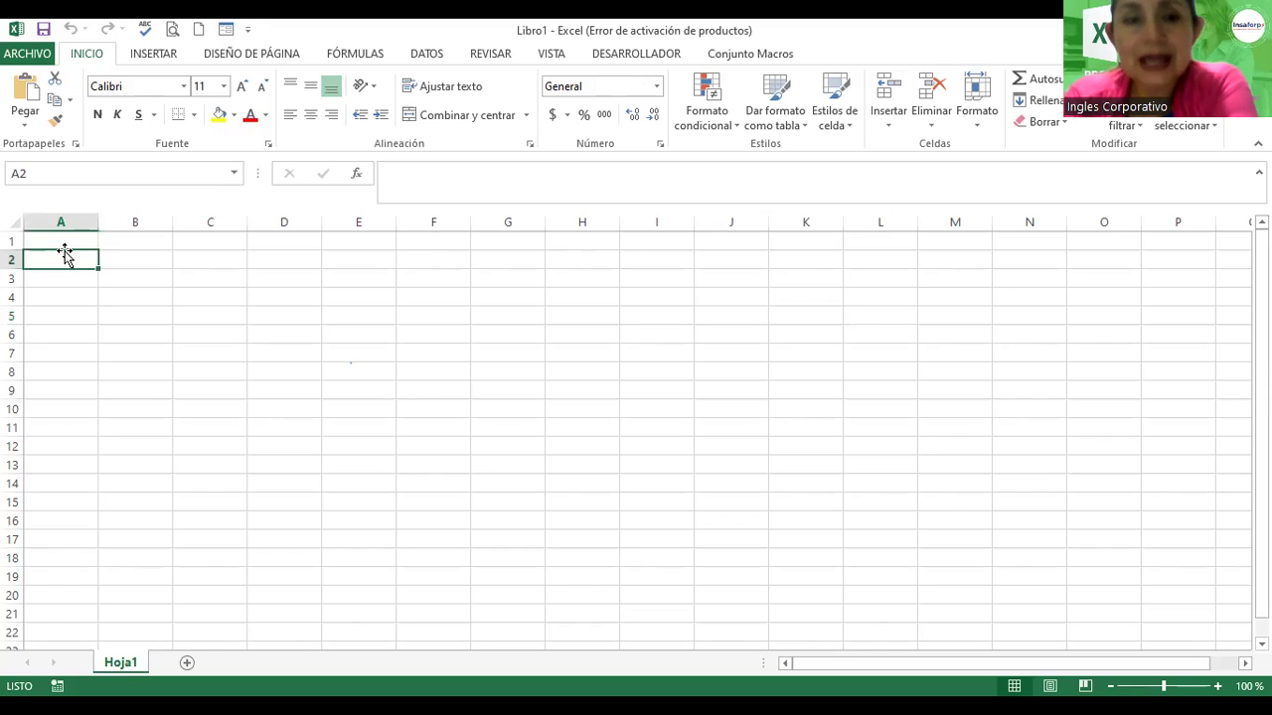
{"action": "left_click", "coordinate": [57, 217]}
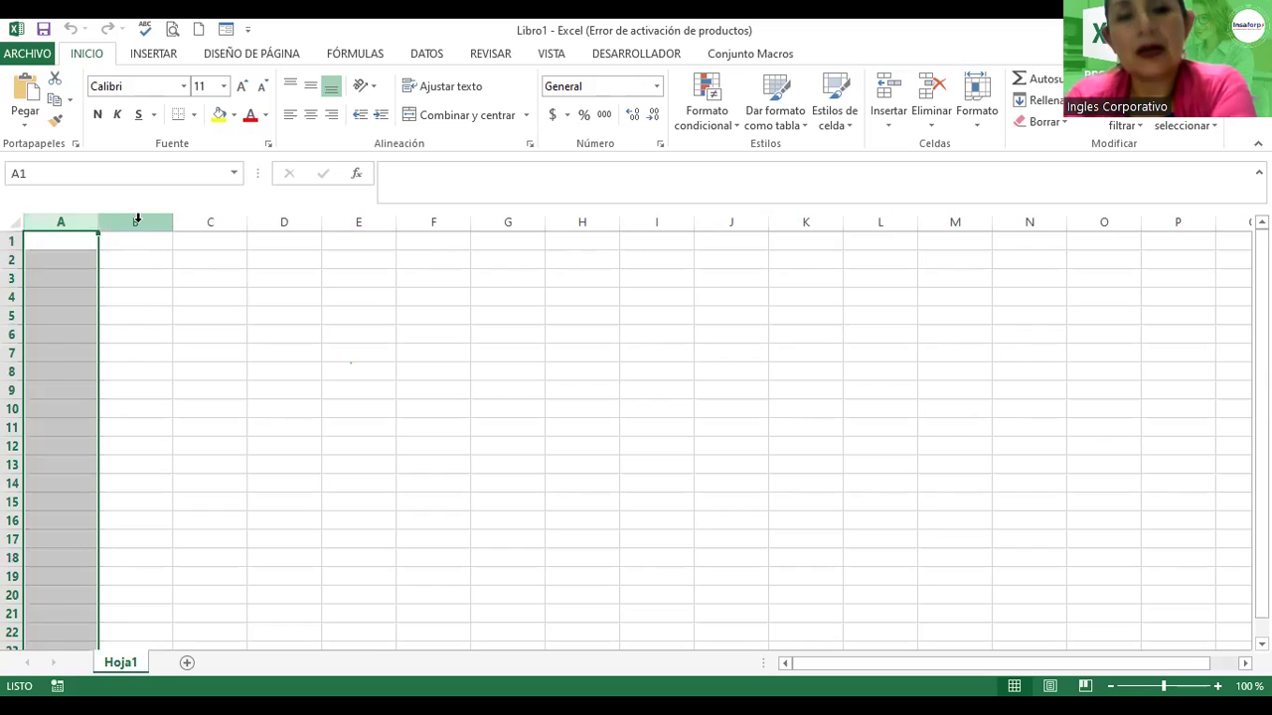
{"action": "left_click", "coordinate": [136, 222]}
{"action": "left_click", "coordinate": [210, 221]}
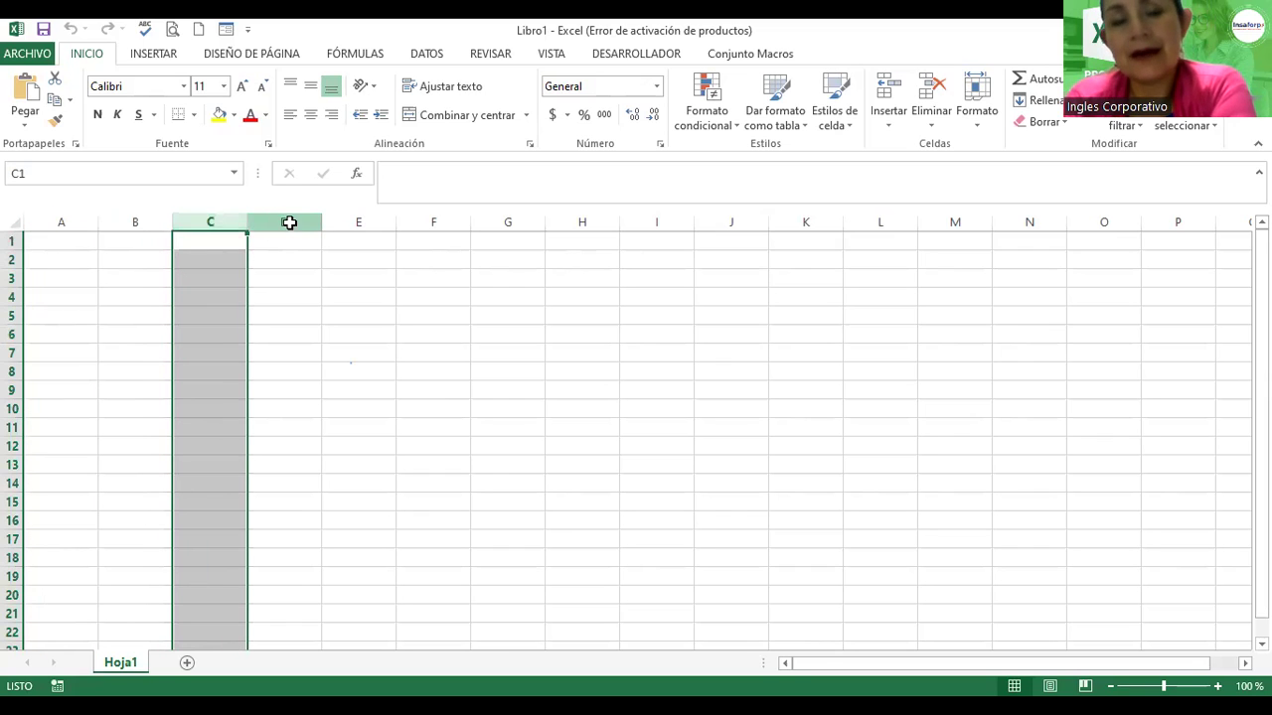
{"action": "left_click", "coordinate": [286, 222]}
{"action": "left_click", "coordinate": [360, 221]}
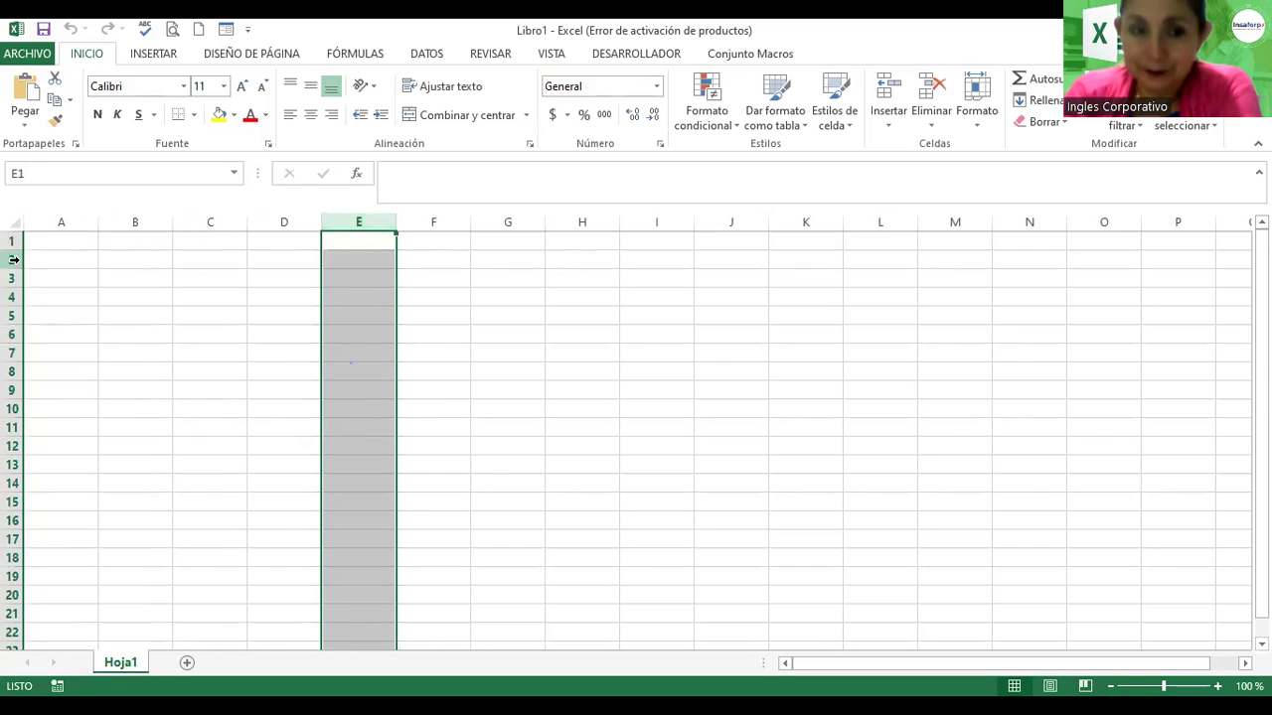
{"action": "left_click", "coordinate": [12, 260]}
{"action": "left_click", "coordinate": [13, 279]}
{"action": "left_click", "coordinate": [11, 297]}
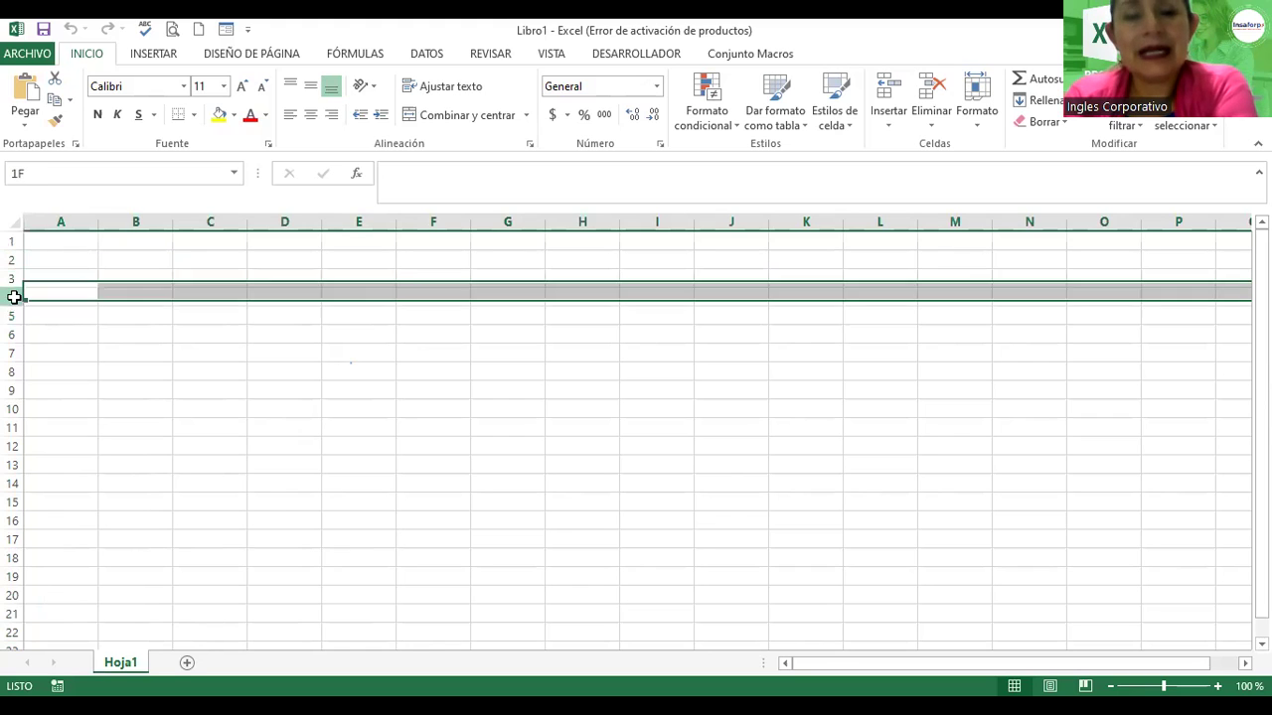
{"action": "left_click", "coordinate": [236, 318]}
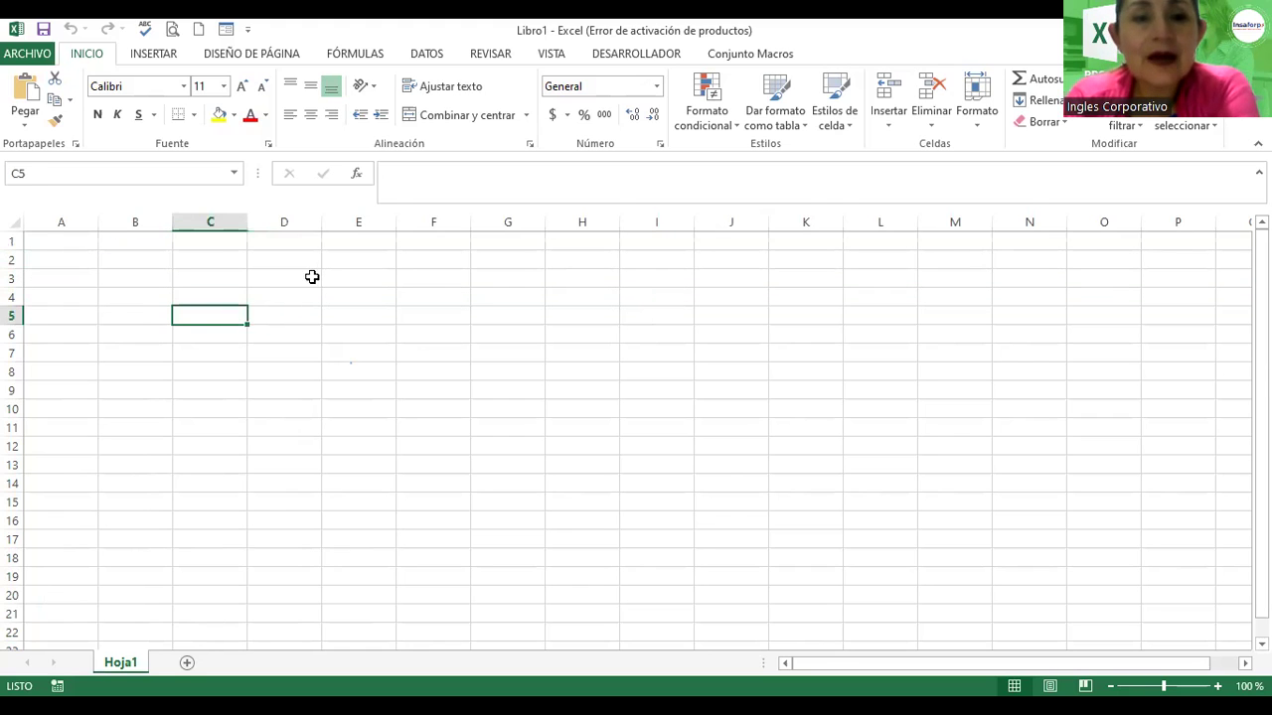
{"action": "left_click", "coordinate": [299, 278]}
{"action": "left_click", "coordinate": [399, 279]}
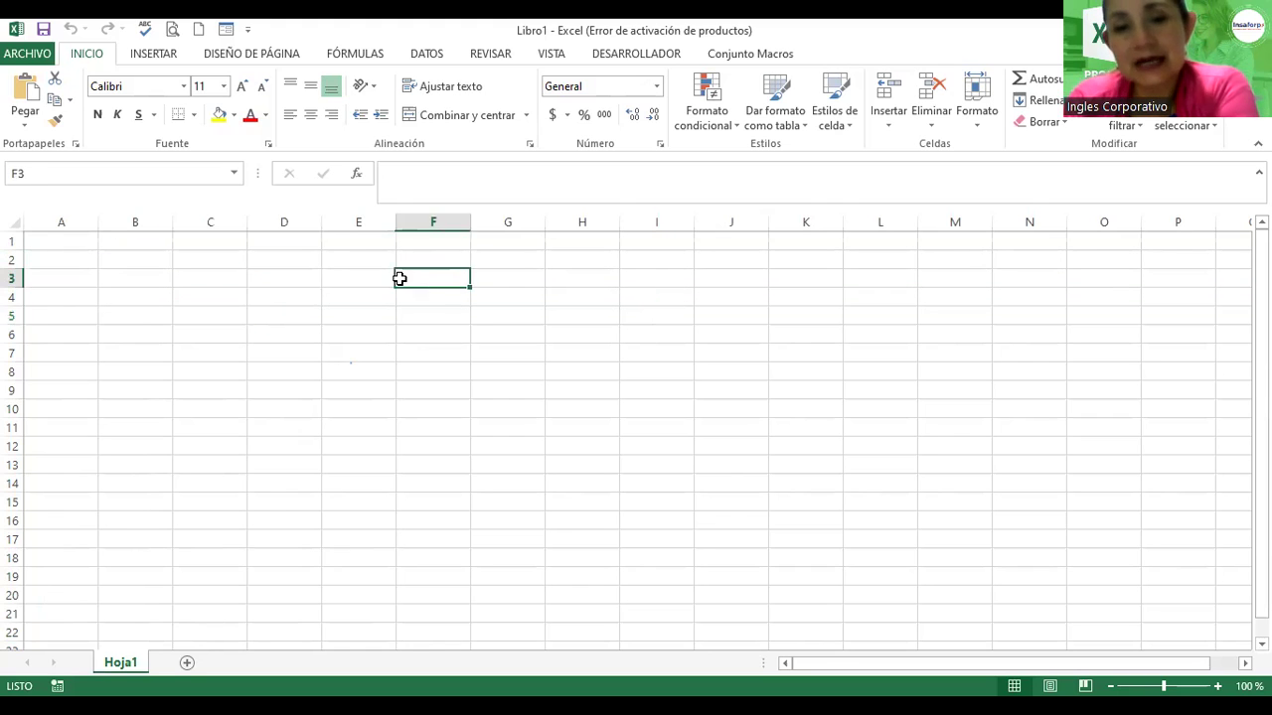
{"action": "left_click", "coordinate": [532, 282]}
{"action": "left_click", "coordinate": [634, 282]}
{"action": "left_click", "coordinate": [736, 300]}
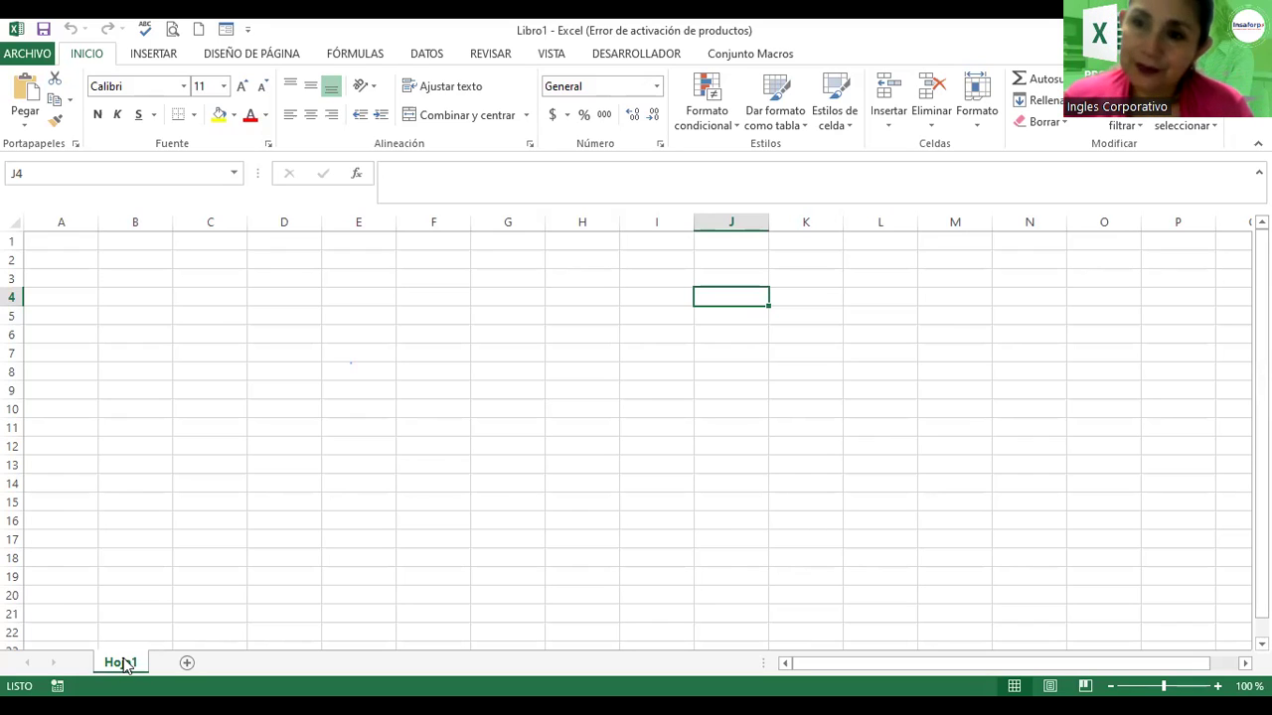
Step: Add three blank worksheets, Hoja2, Hoja3 and Hoja4, beside Hoja1
{"action": "left_click", "coordinate": [186, 663]}
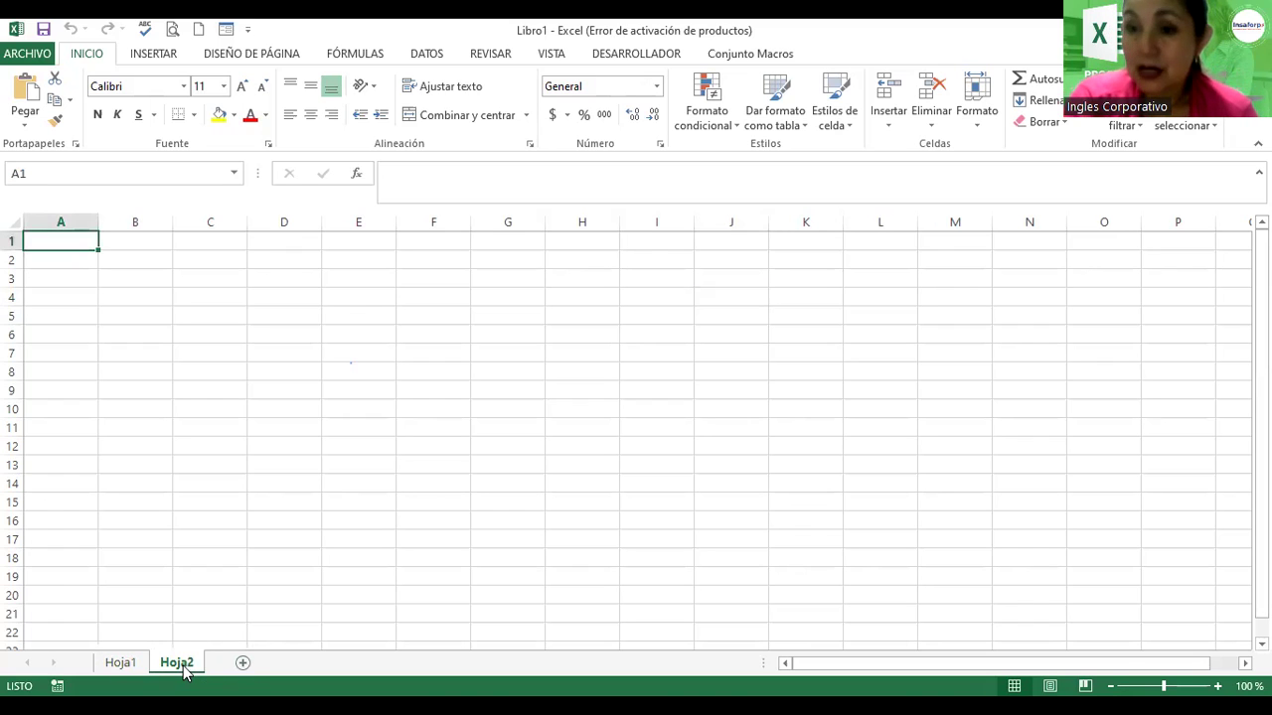
{"action": "left_click", "coordinate": [244, 664]}
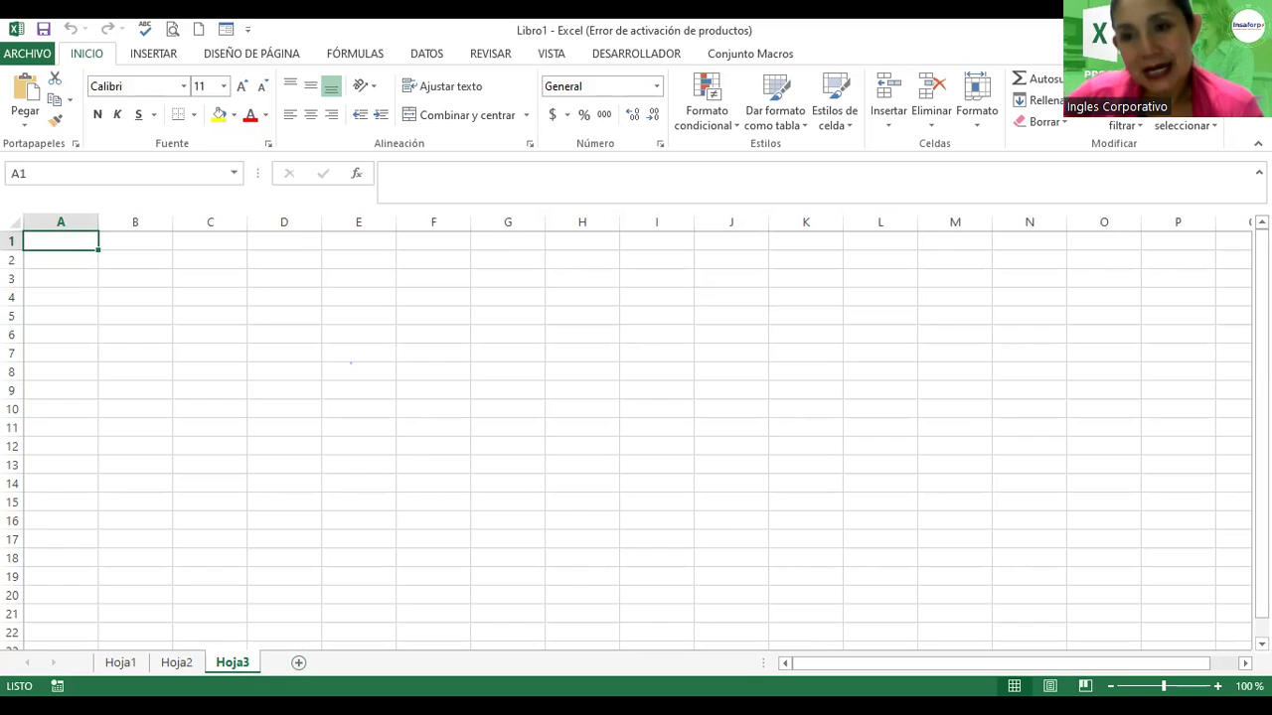
{"action": "left_click", "coordinate": [299, 663]}
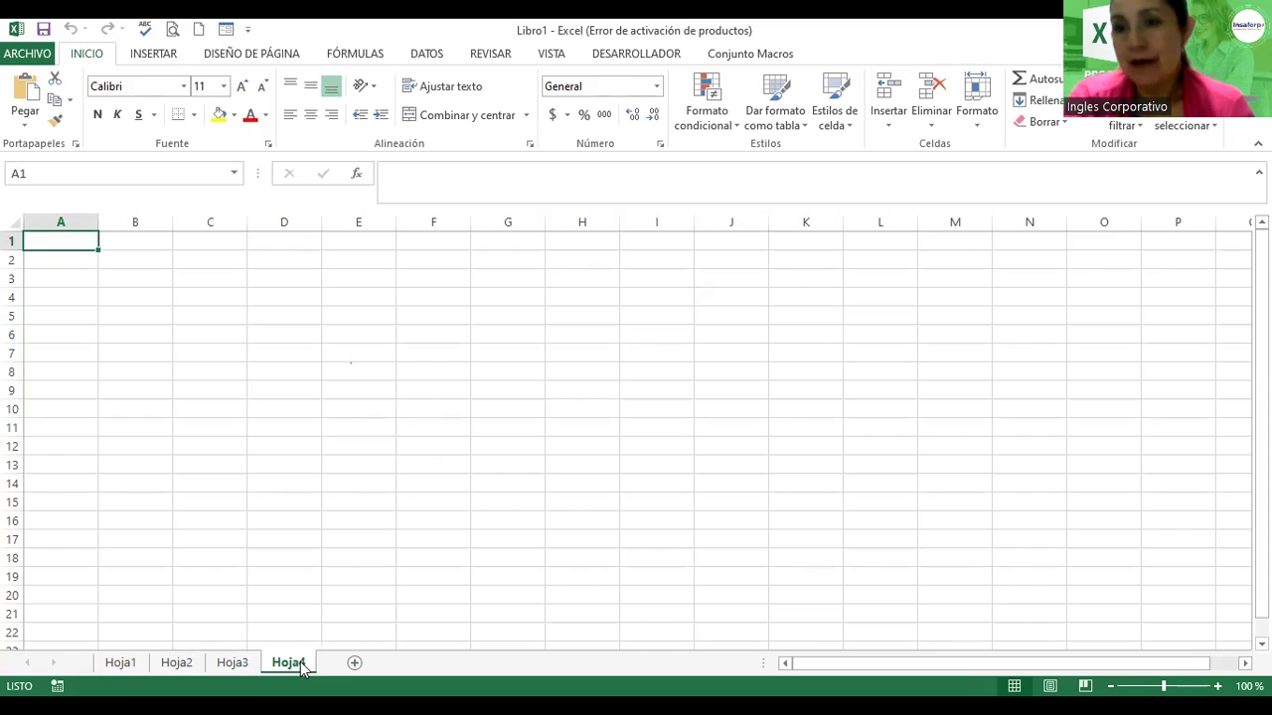
Step: Rename the Hoja1 sheet to Planilla
{"action": "left_click", "coordinate": [121, 664]}
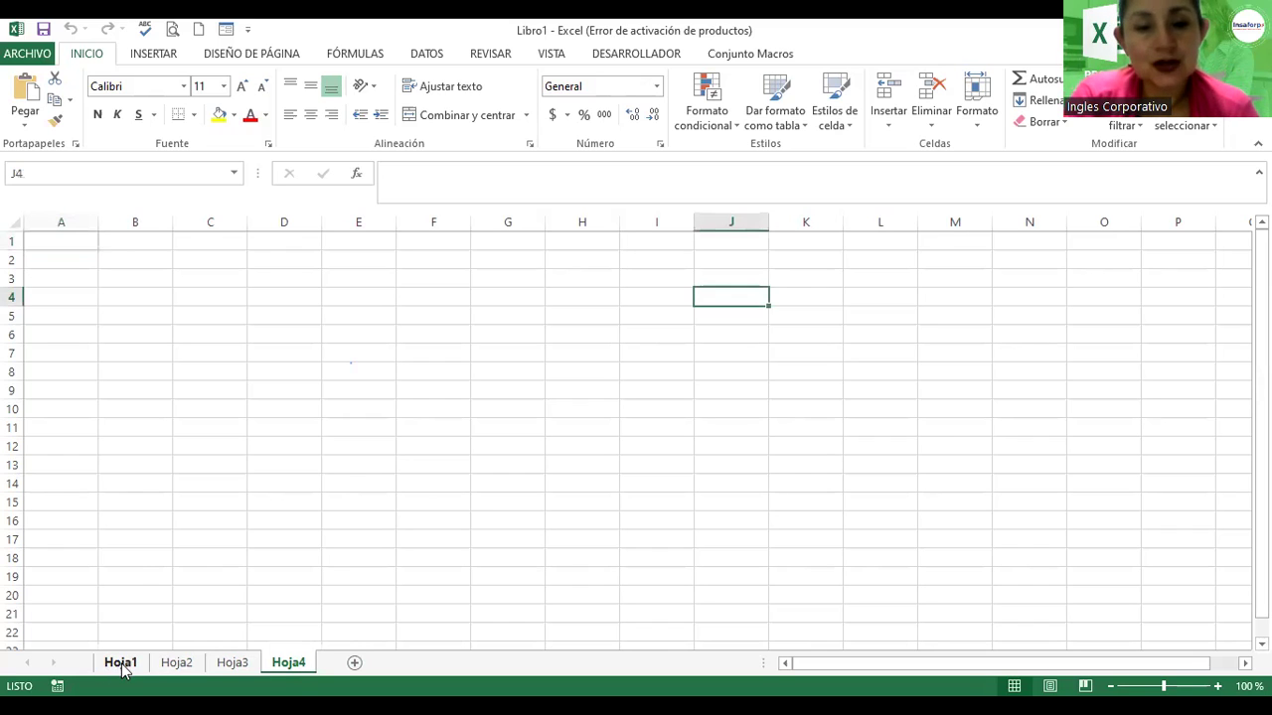
{"action": "right_click", "coordinate": [120, 663]}
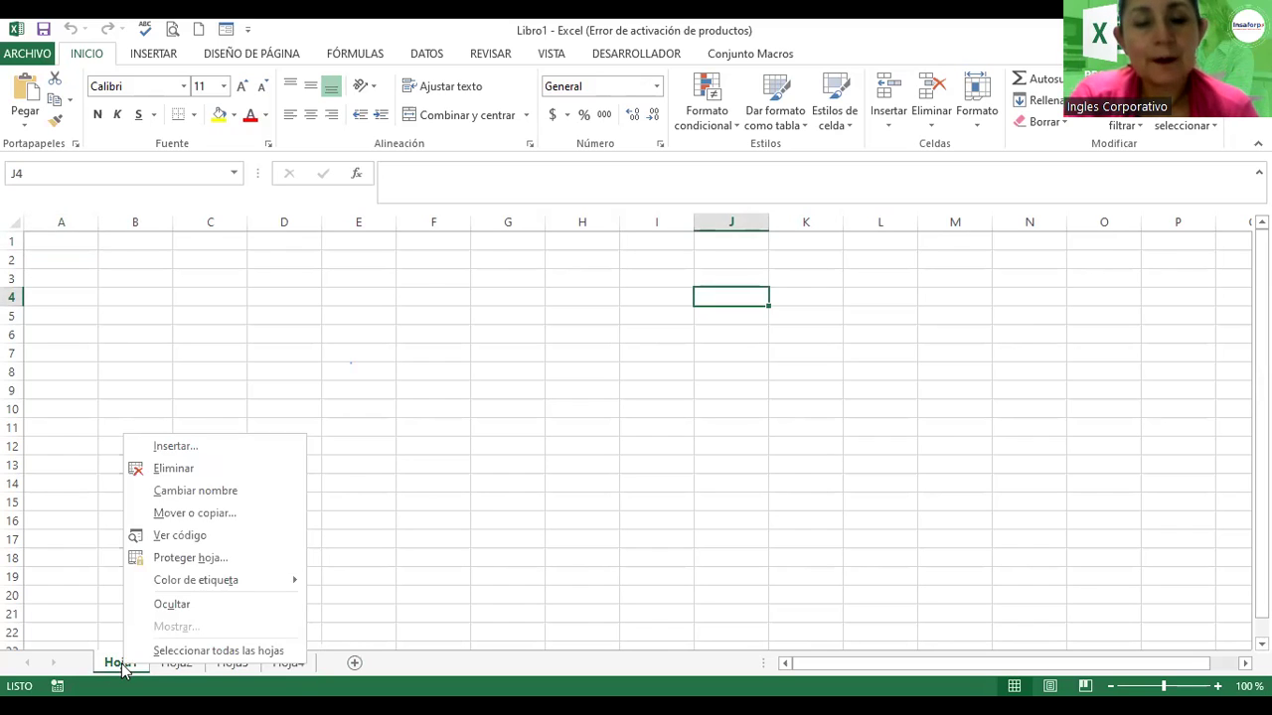
{"action": "left_click", "coordinate": [216, 491]}
{"action": "type", "text": "Planilla"}
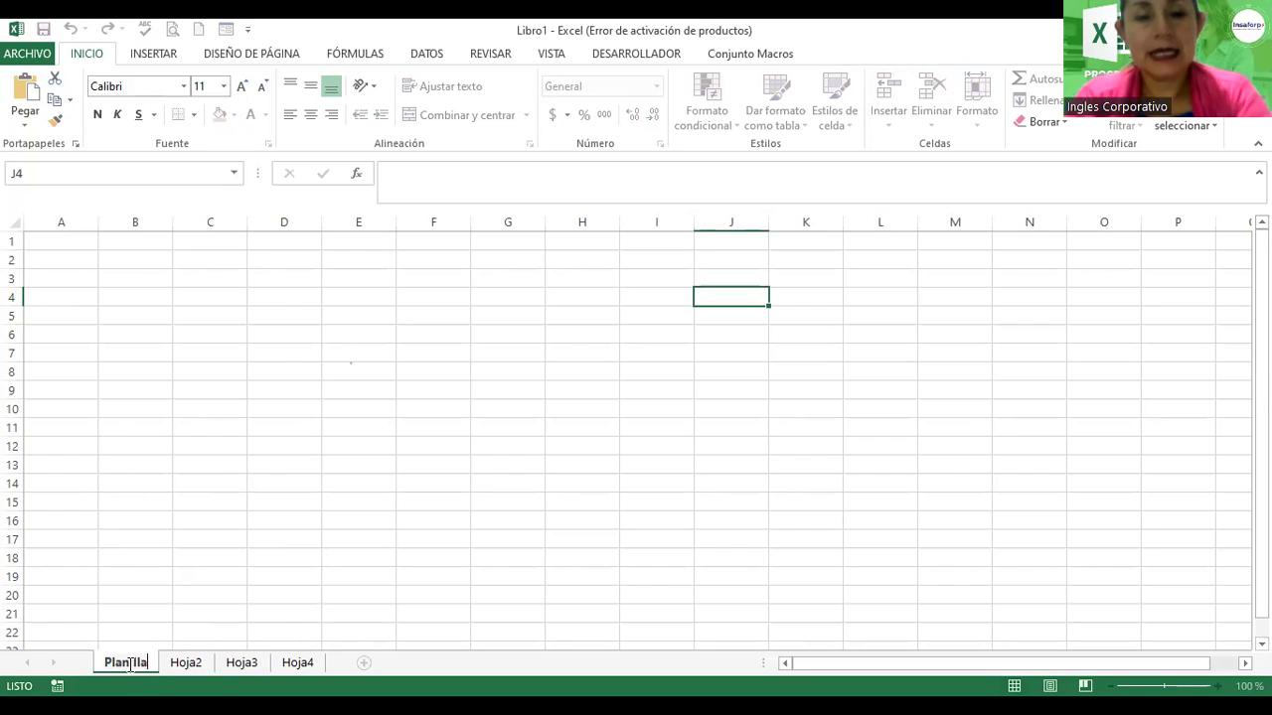
{"action": "left_click_drag", "start_coordinate": [136, 628], "coordinate": [136, 616]}
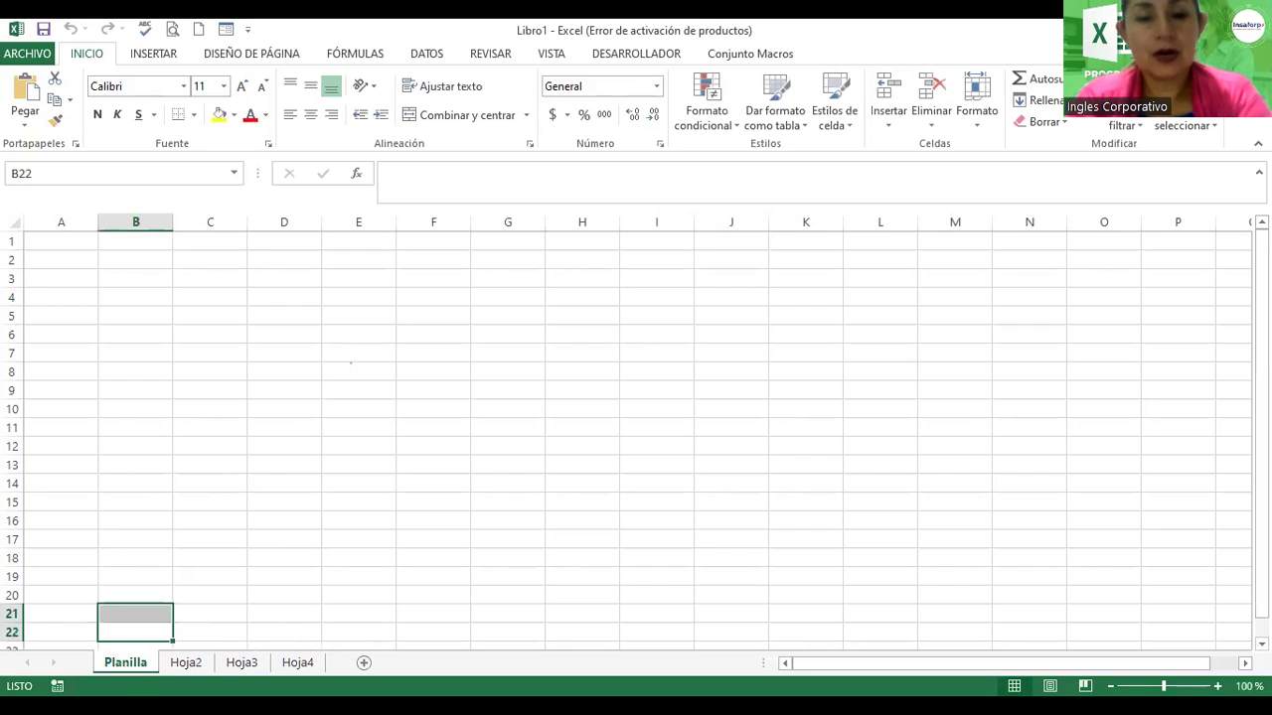
Step: Set the Planilla sheet tab colour to red
{"action": "right_click", "coordinate": [132, 665]}
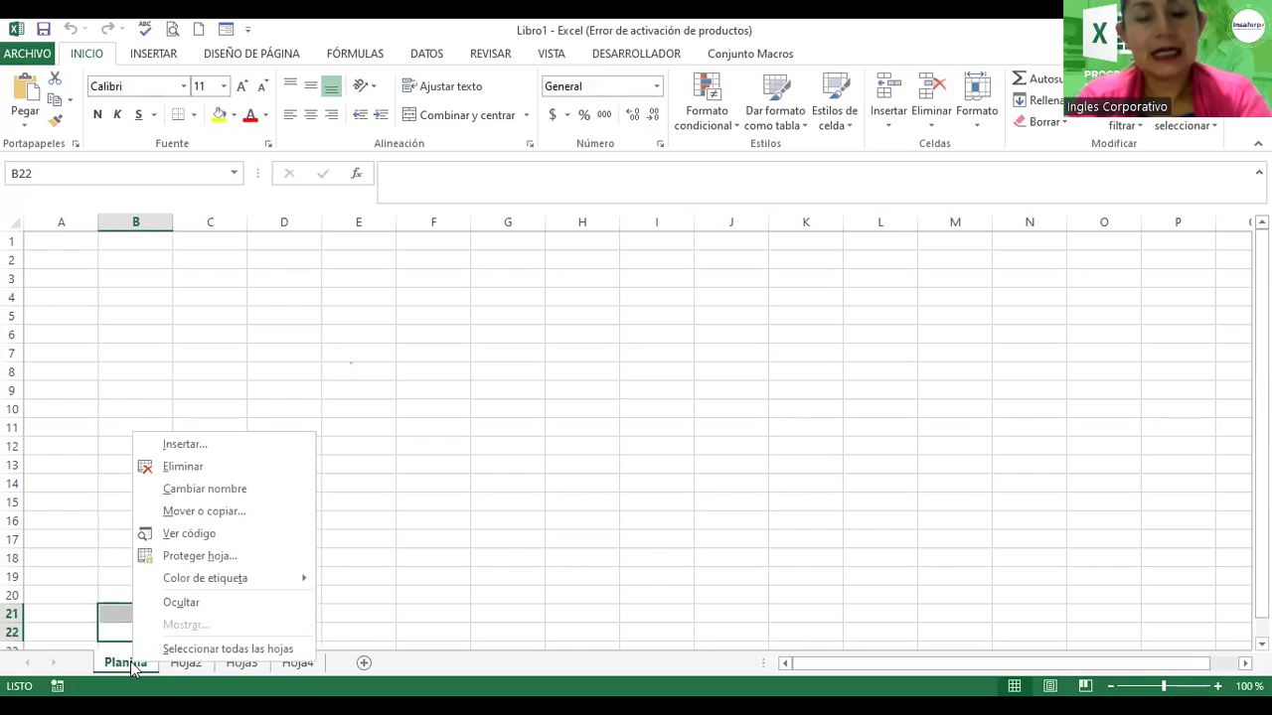
{"action": "mouse_move", "coordinate": [230, 577]}
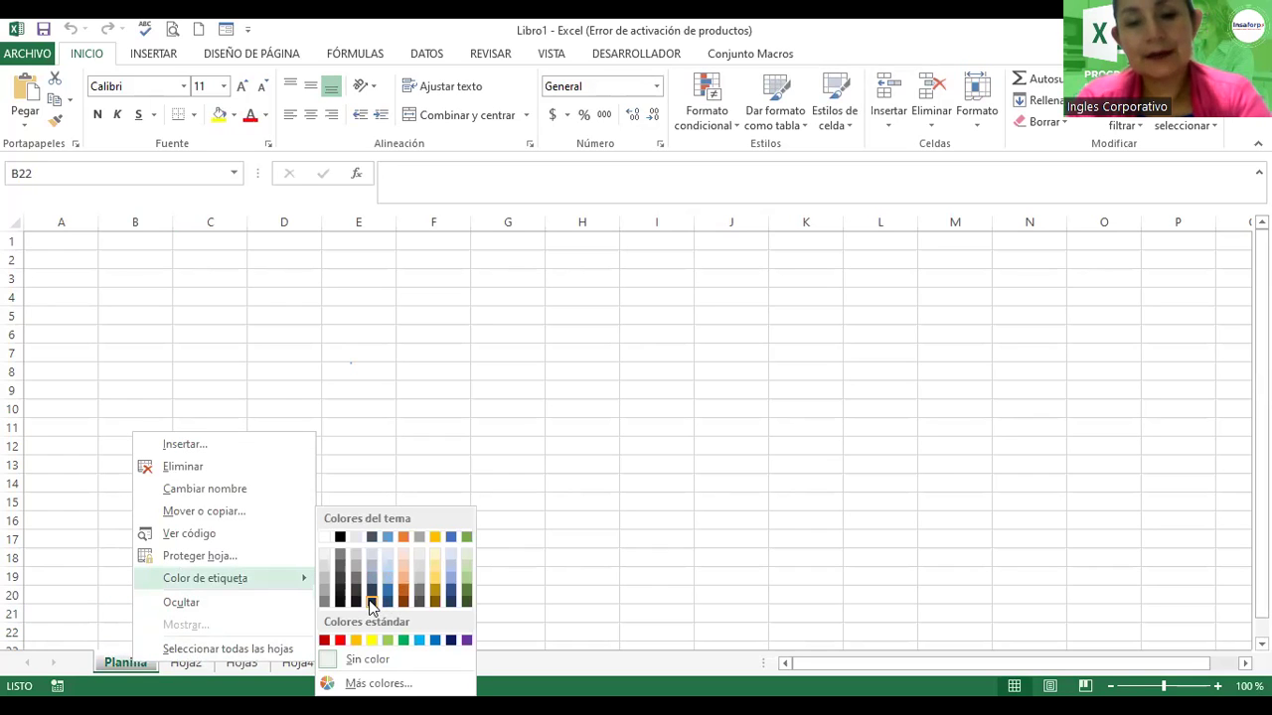
{"action": "left_click", "coordinate": [341, 644]}
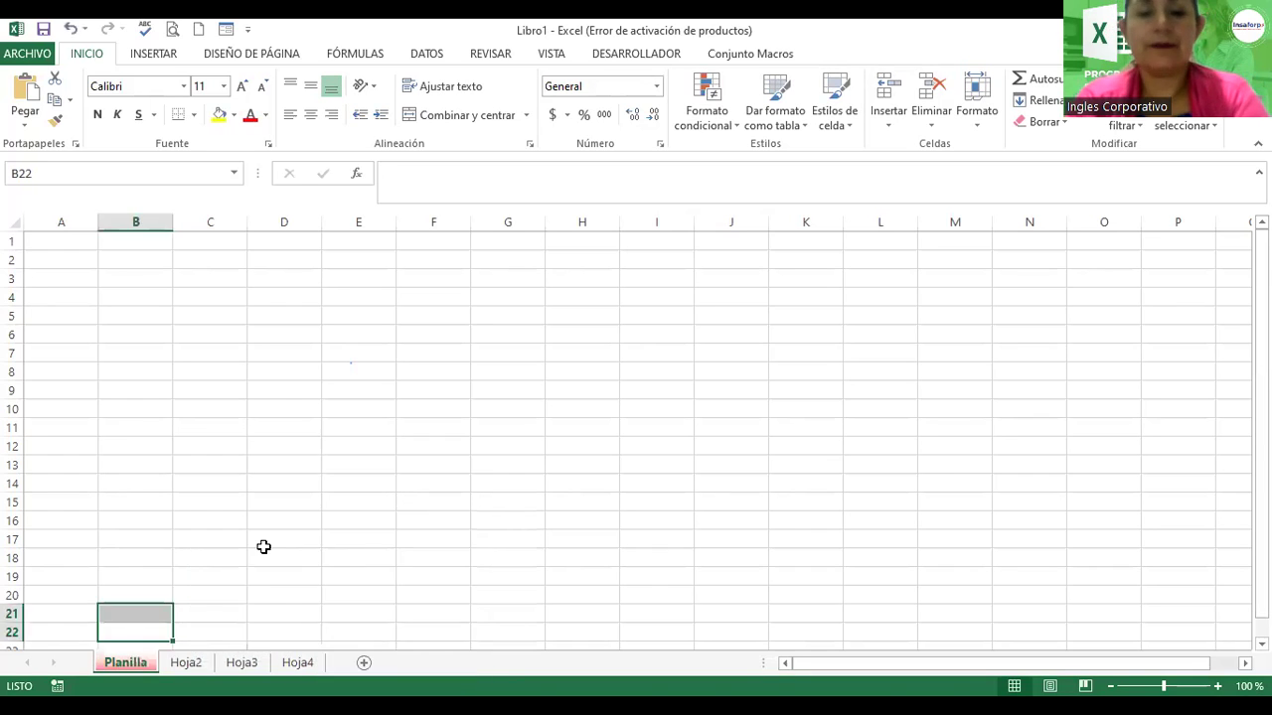
{"action": "left_click", "coordinate": [264, 546]}
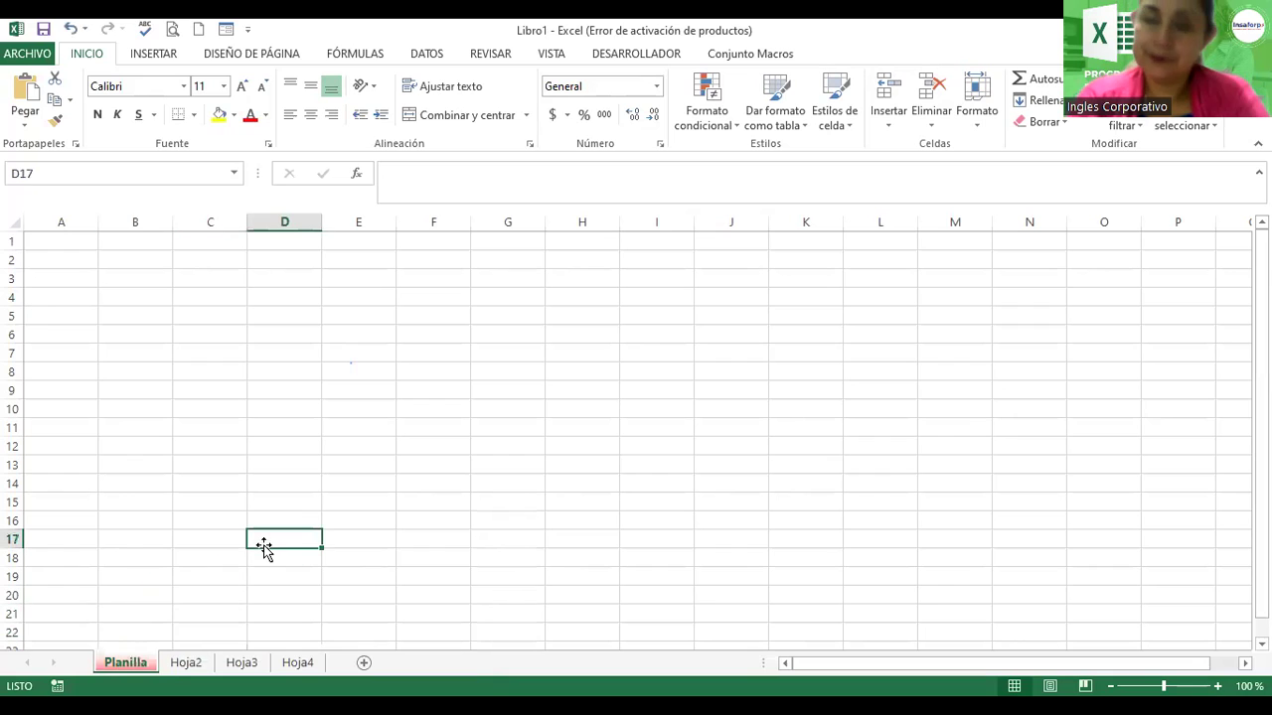
Step: Rename the Hoja2 sheet to Inventario
{"action": "right_click", "coordinate": [185, 668]}
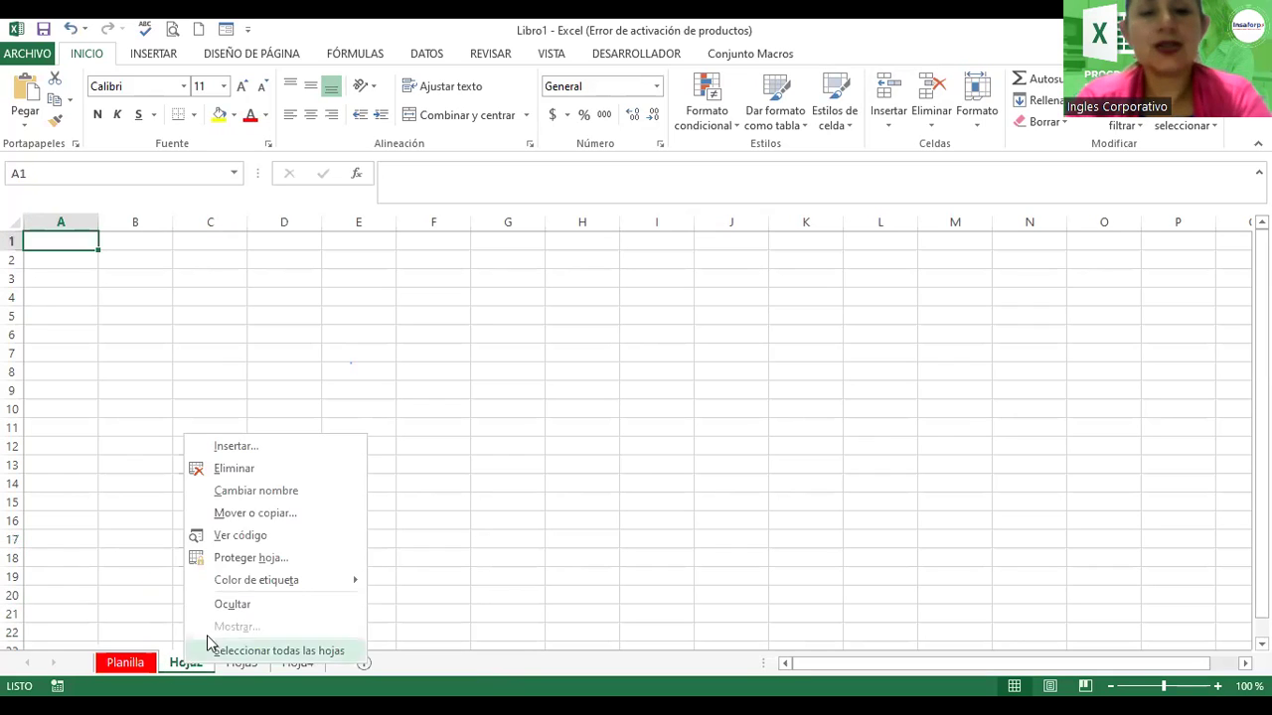
{"action": "left_click", "coordinate": [286, 491]}
{"action": "type", "text": "Inv"}
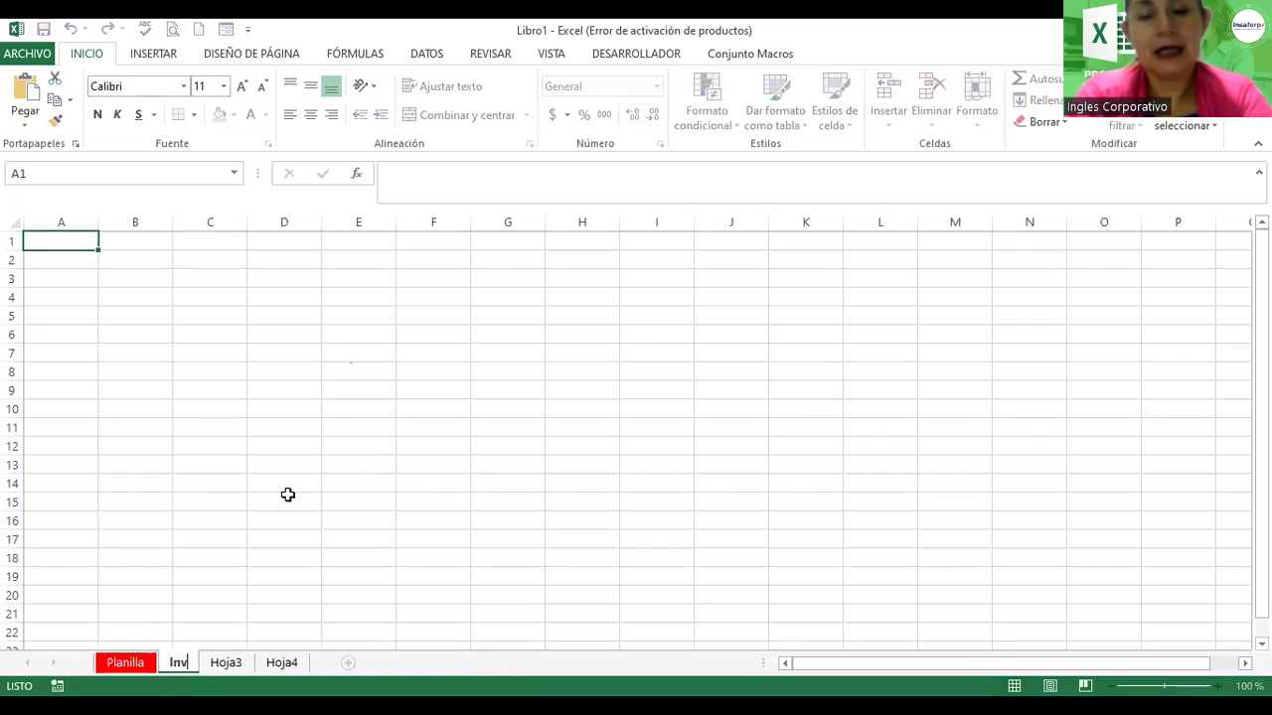
{"action": "type", "text": "entario"}
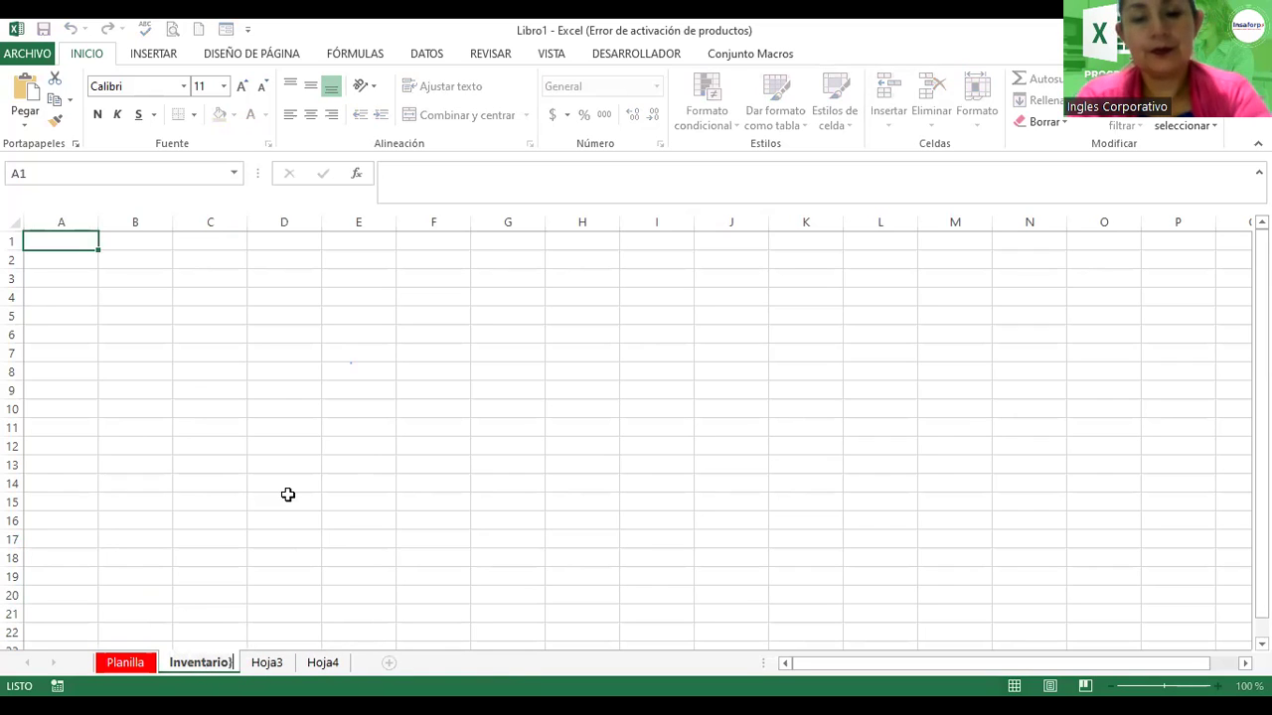
{"action": "key", "text": "Return"}
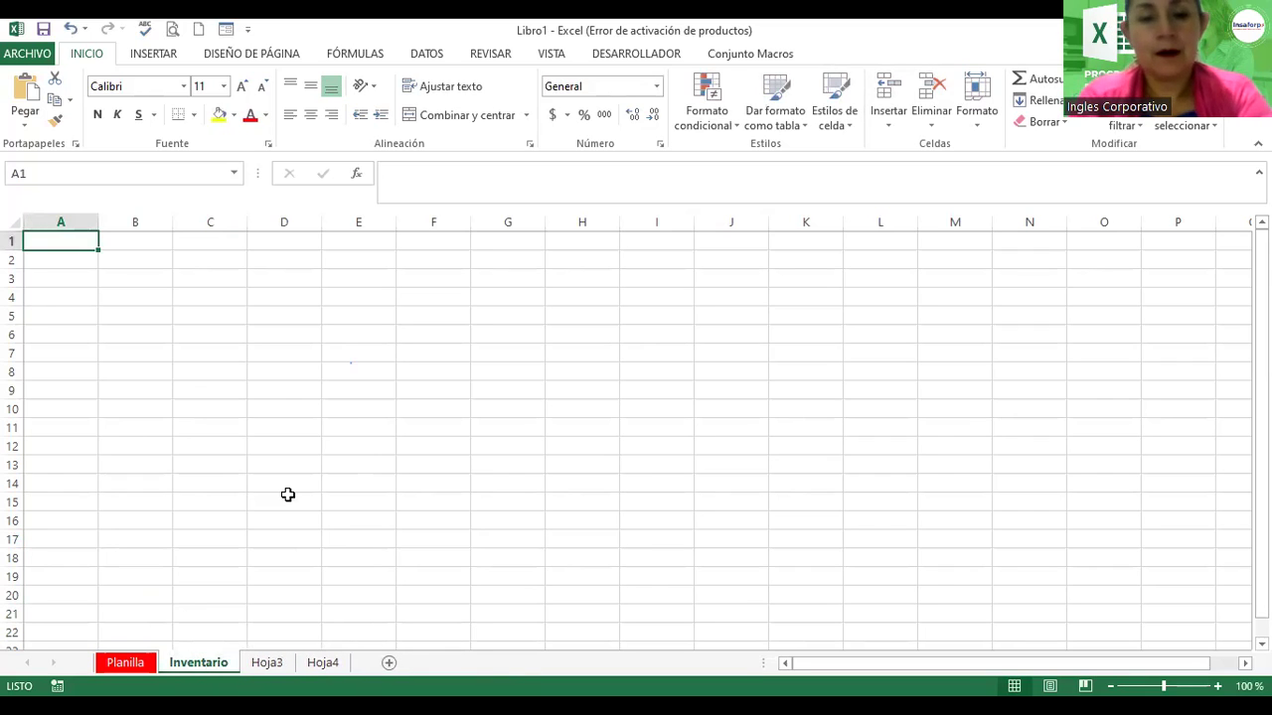
Step: Set the Inventario sheet tab colour to green
{"action": "right_click", "coordinate": [209, 673]}
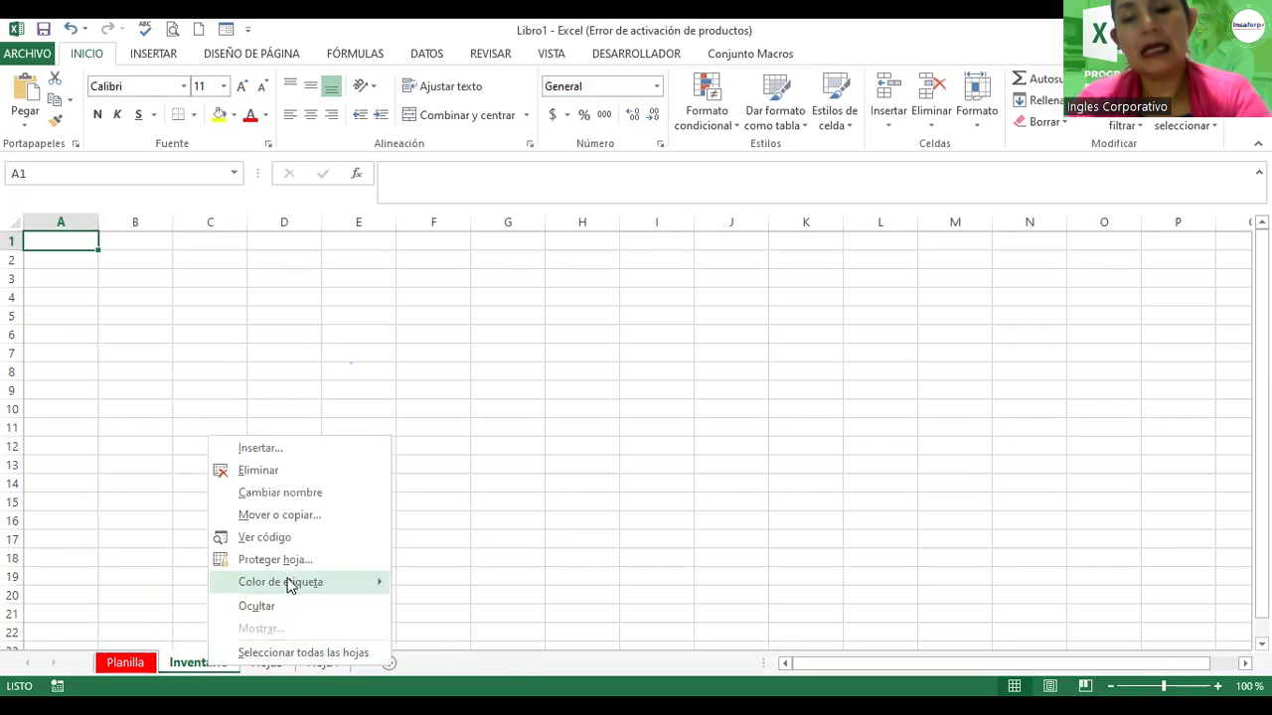
{"action": "mouse_move", "coordinate": [288, 584]}
{"action": "left_click", "coordinate": [542, 597]}
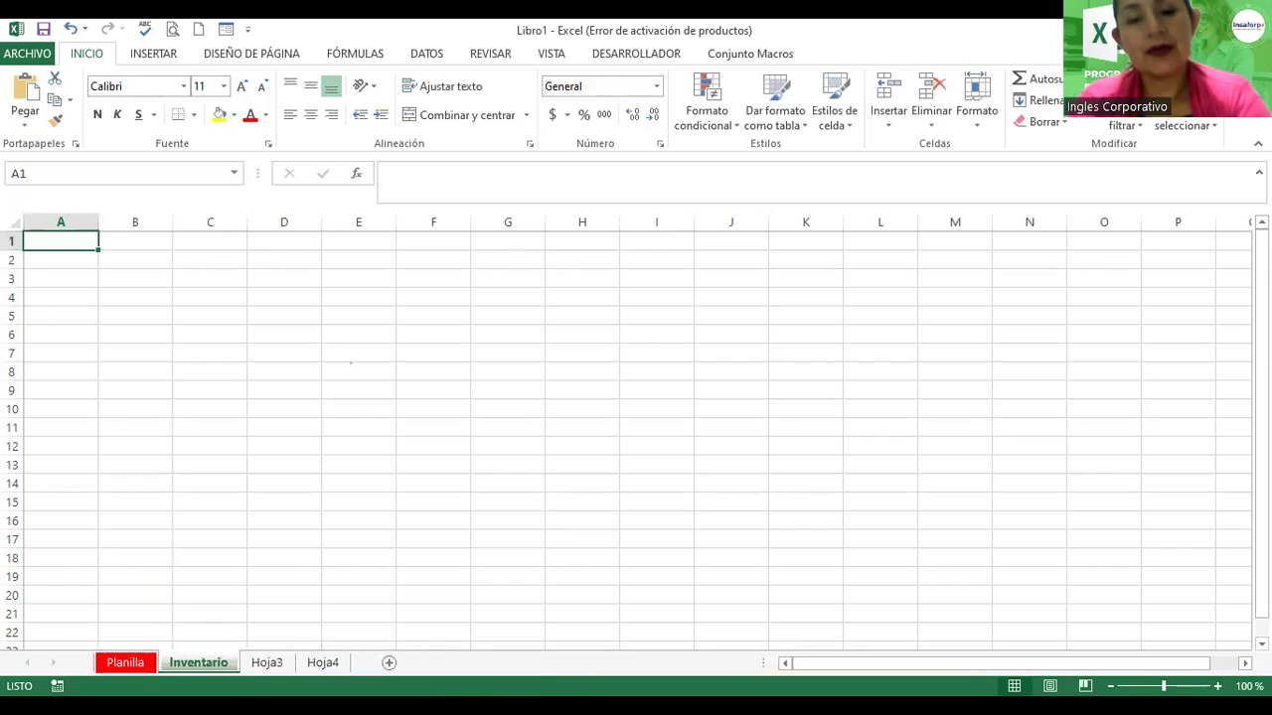
Step: Rename the Hoja3 sheet to Base de Datos
{"action": "double_click", "coordinate": [266, 666]}
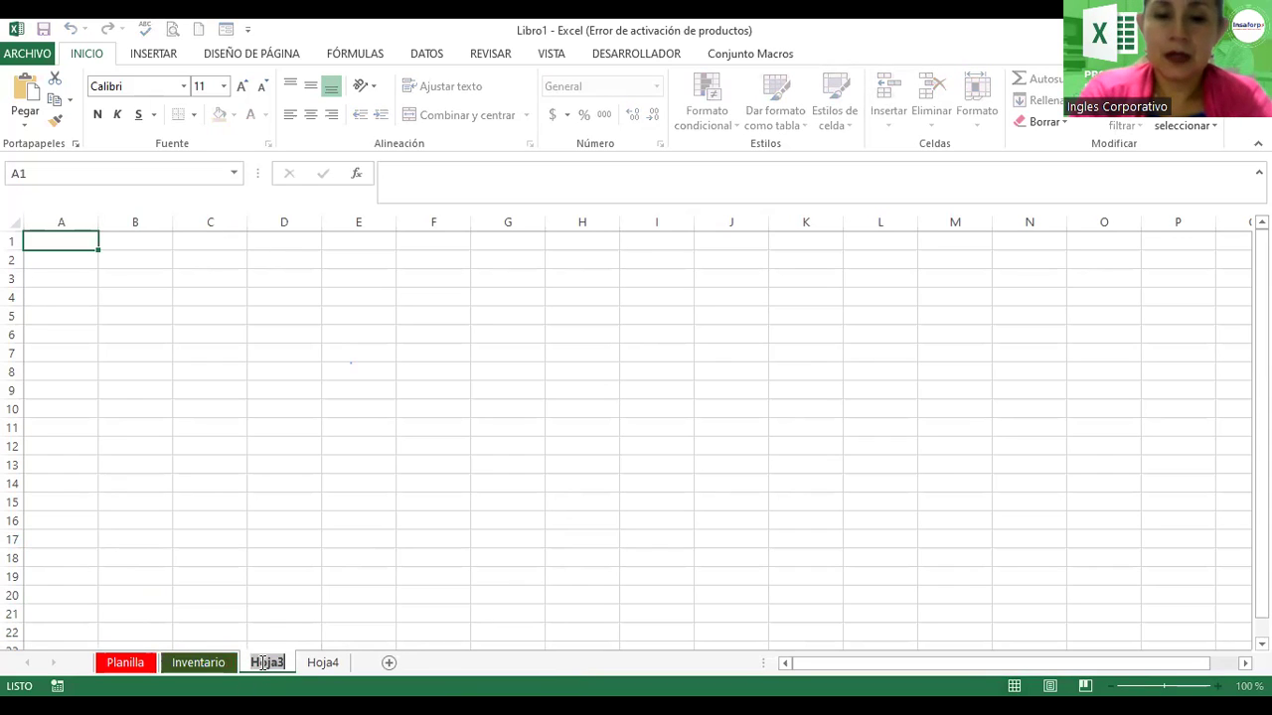
{"action": "type", "text": "Base de Datos"}
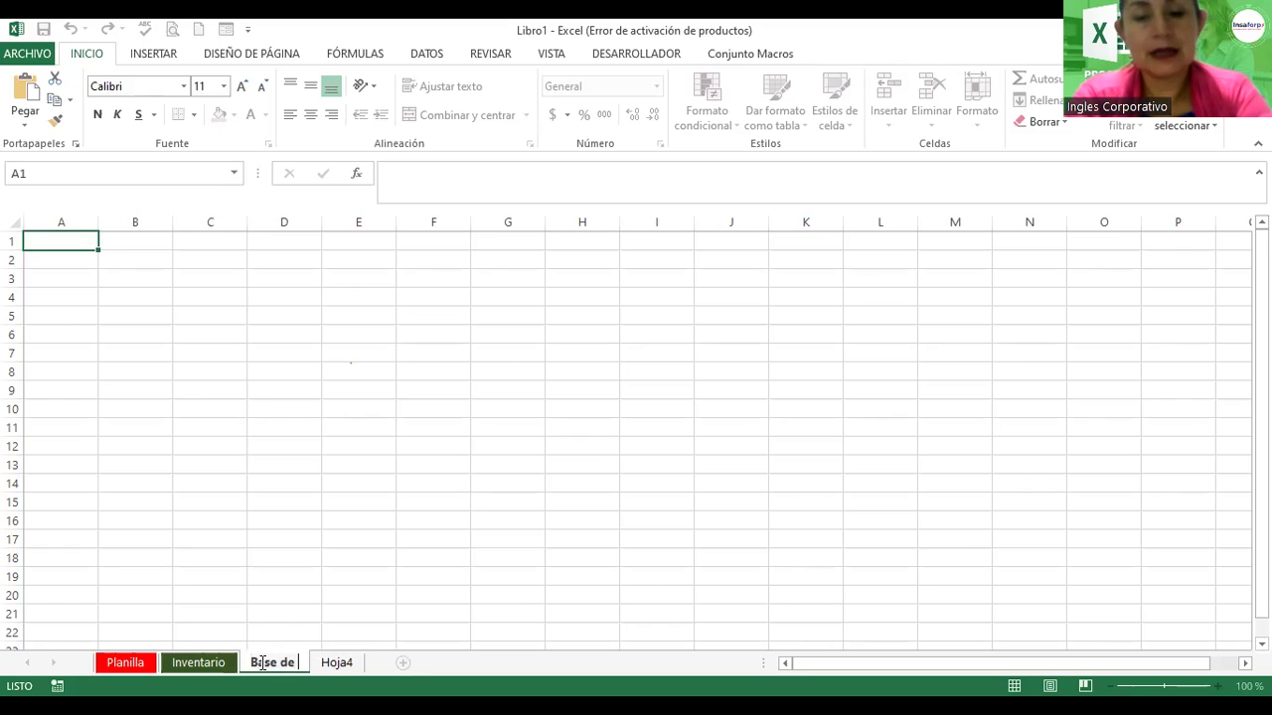
{"action": "key", "text": "Return"}
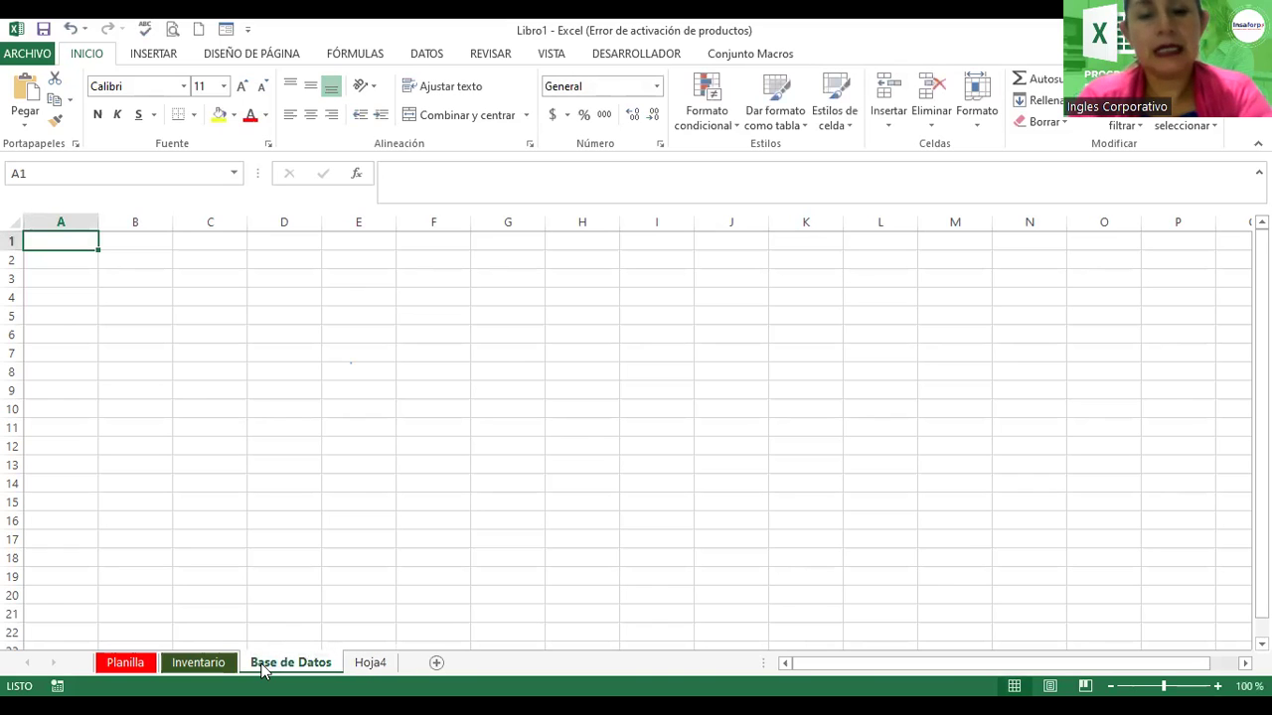
Step: Give the Base de Datos sheet tab a dark colour
{"action": "right_click", "coordinate": [263, 671]}
{"action": "mouse_move", "coordinate": [350, 584]}
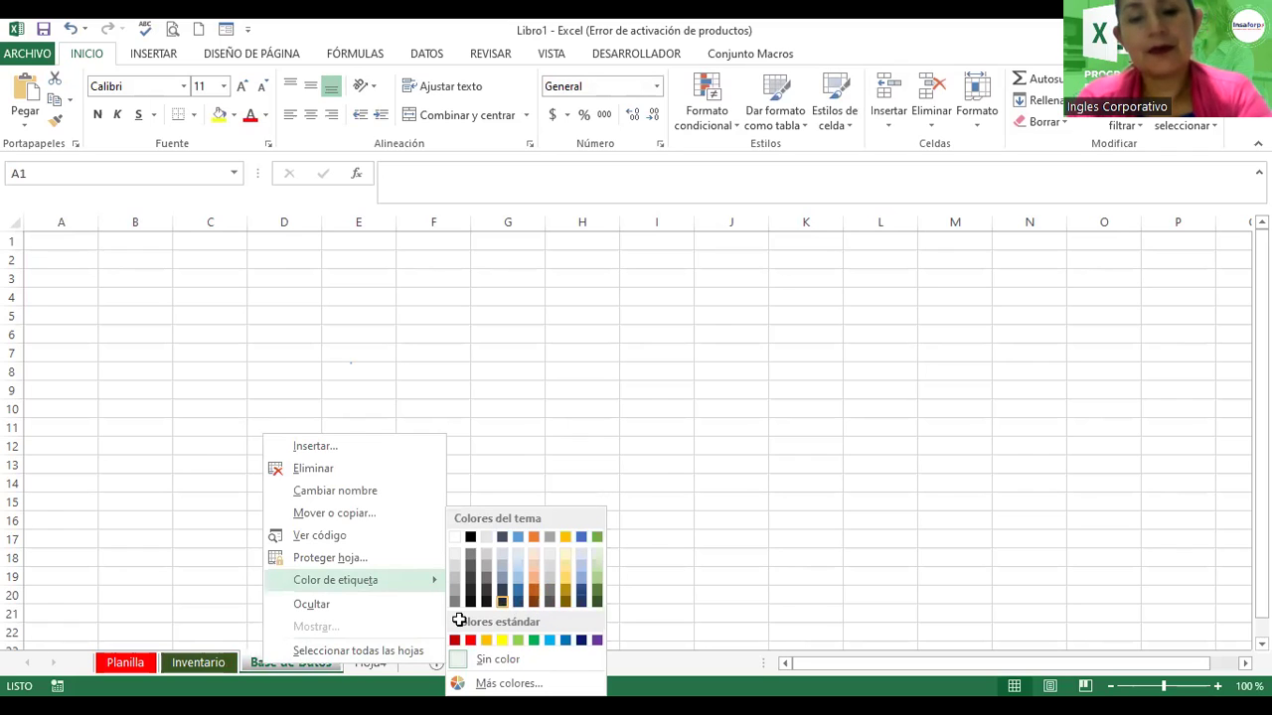
{"action": "left_click", "coordinate": [383, 667]}
Step: Rename Hoja4 to 'Tabla Dinámica' and set its tab colour to dark blue
{"action": "right_click", "coordinate": [384, 668]}
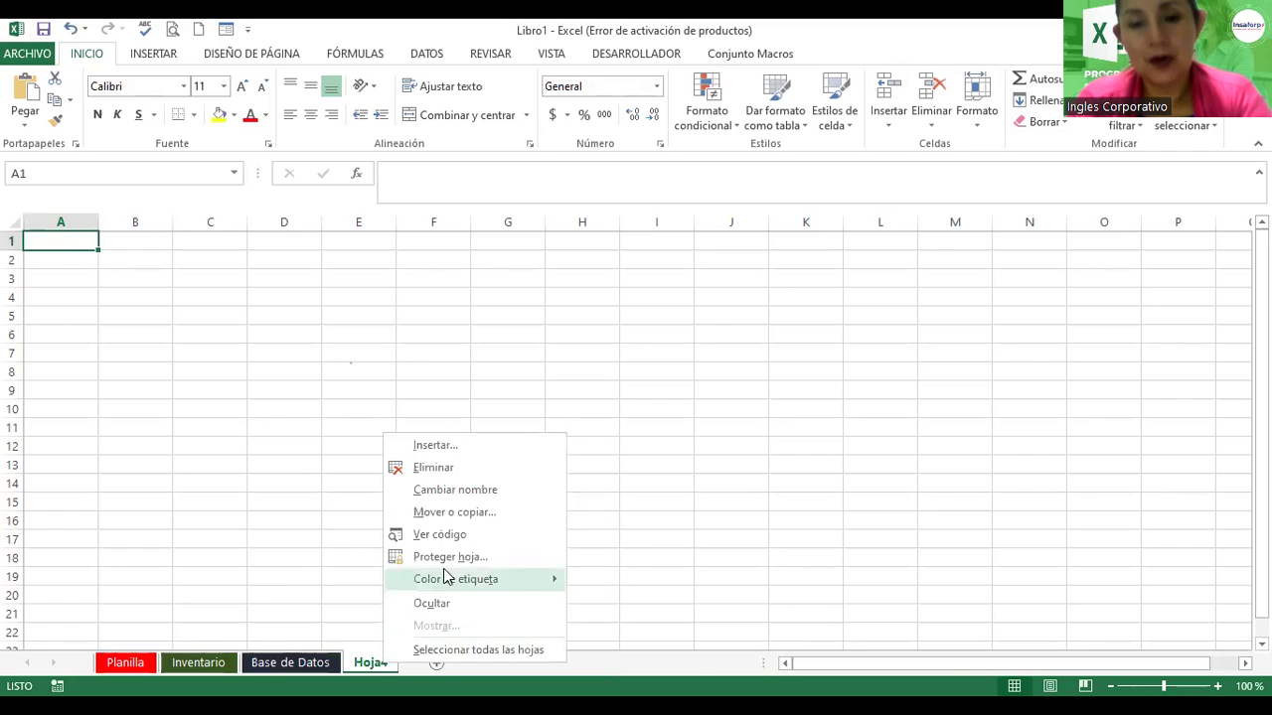
{"action": "left_click", "coordinate": [487, 492]}
{"action": "type", "text": "G"}
{"action": "key", "text": "BackSpace"}
{"action": "type", "text": "T"}
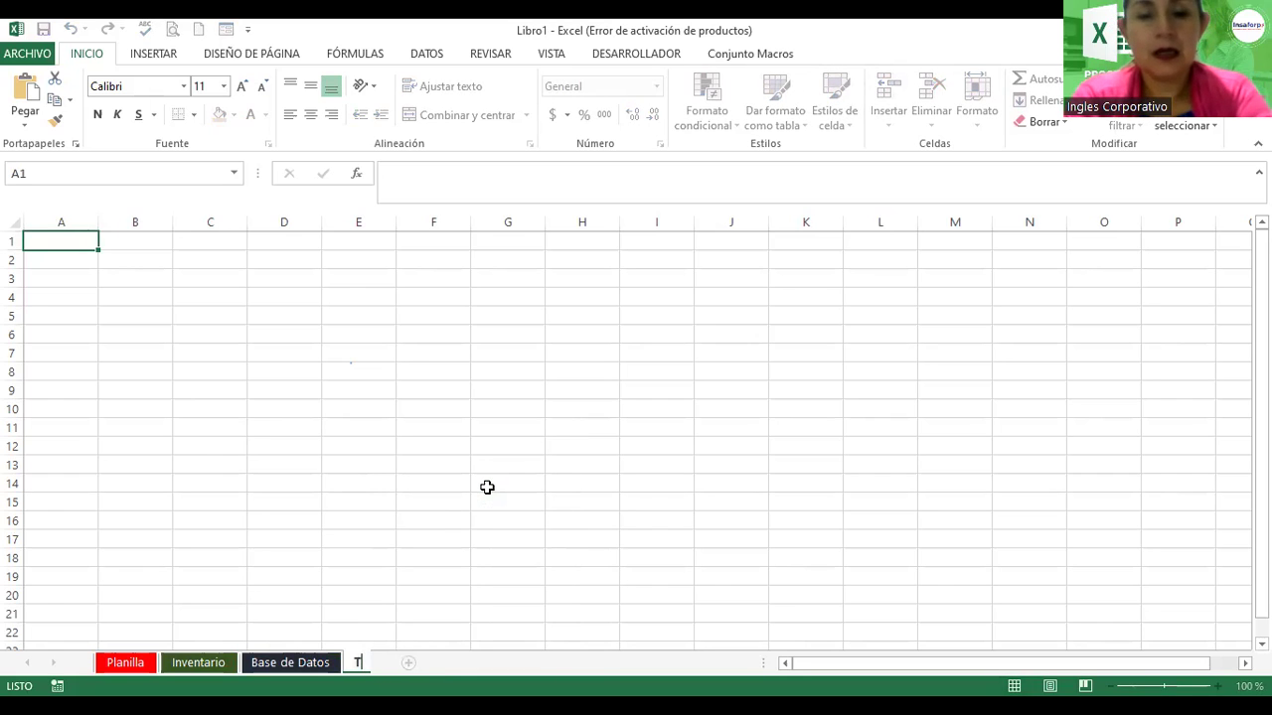
{"action": "type", "text": "abla "}
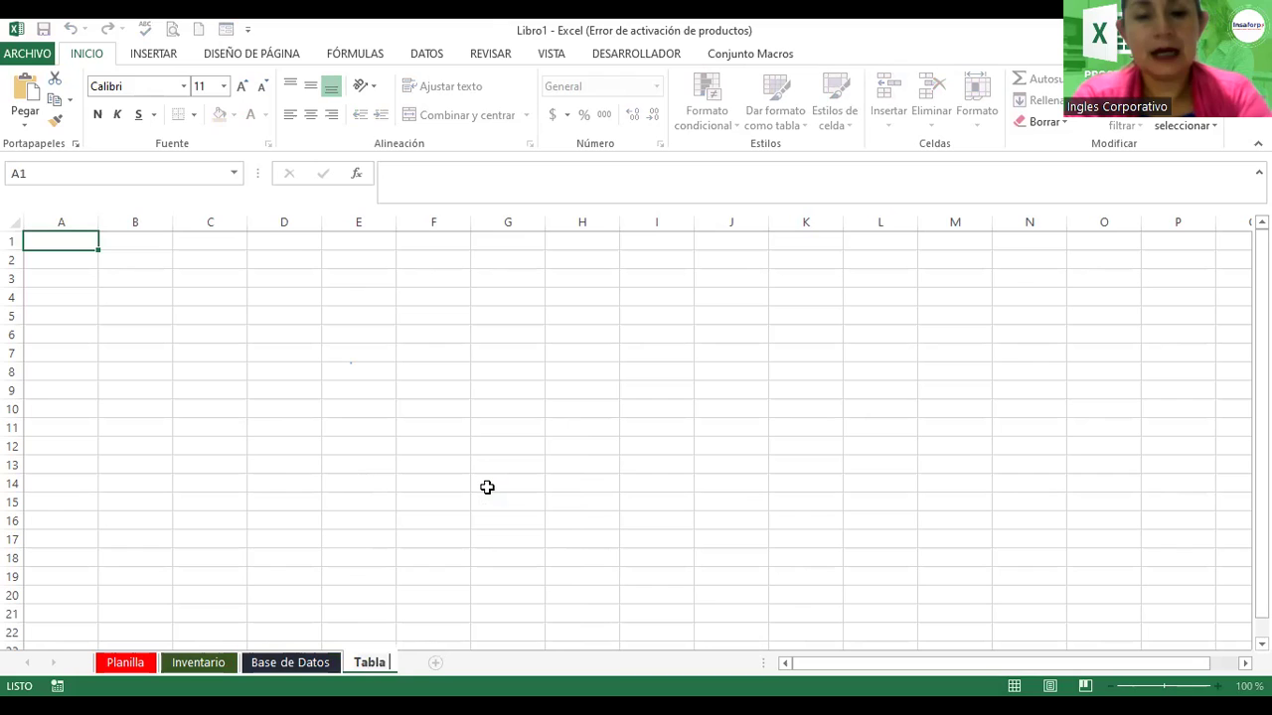
{"action": "type", "text": "Dinámica"}
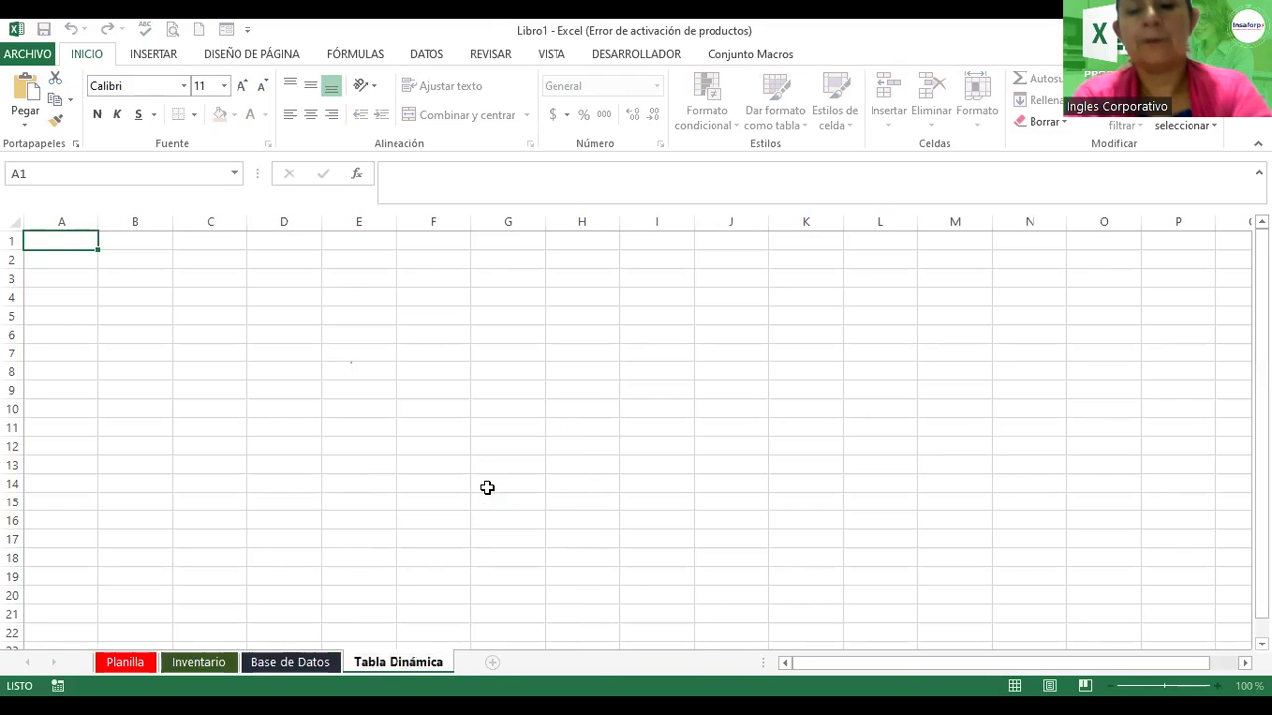
{"action": "key", "text": "Return"}
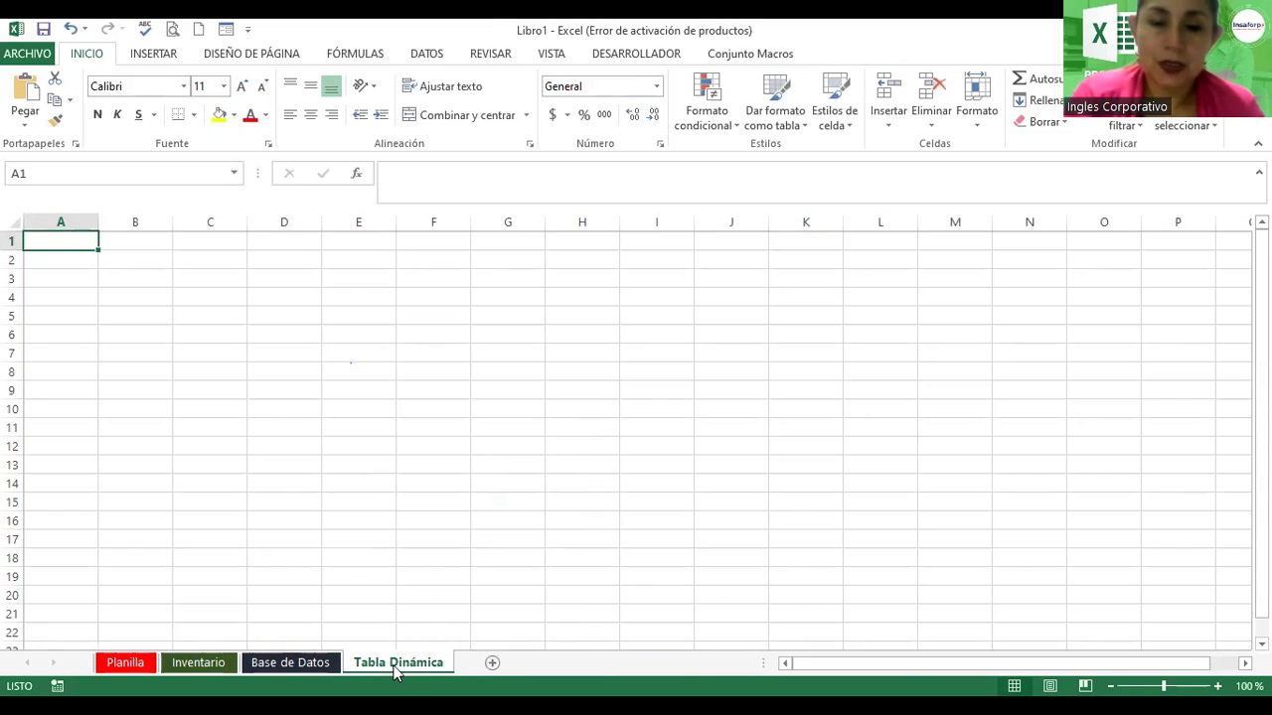
{"action": "right_click", "coordinate": [395, 672]}
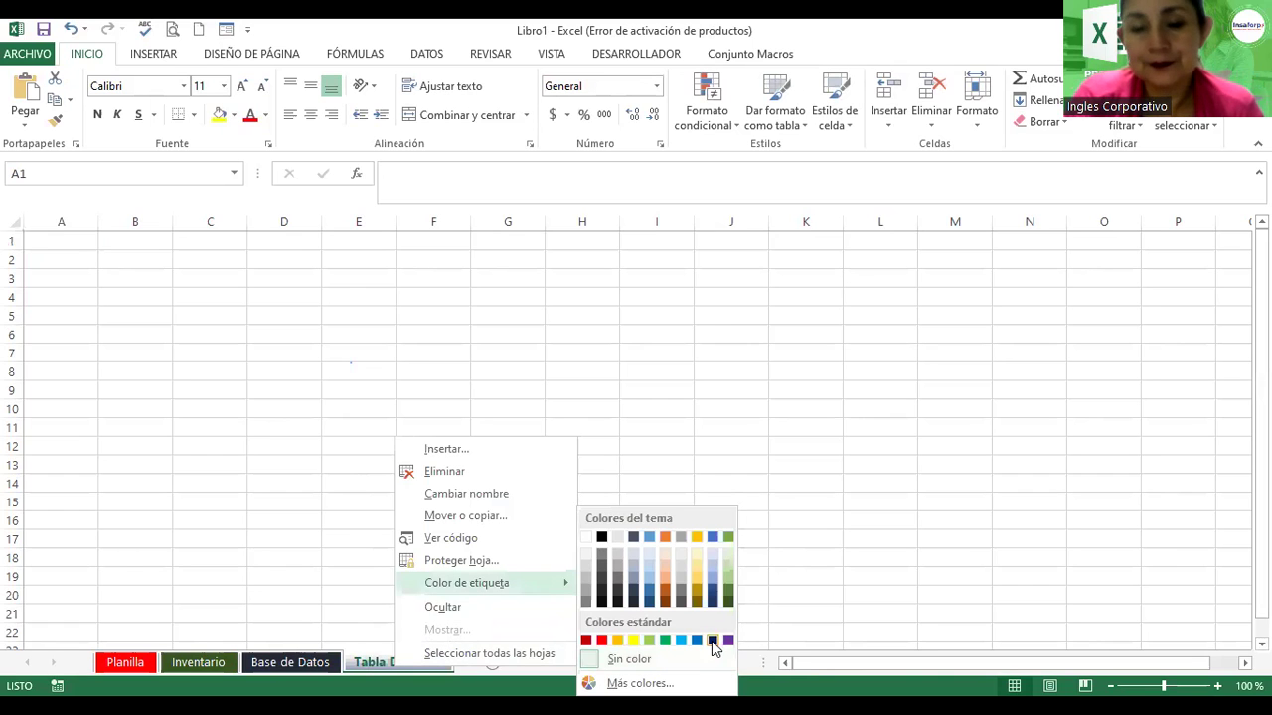
{"action": "left_click", "coordinate": [517, 542]}
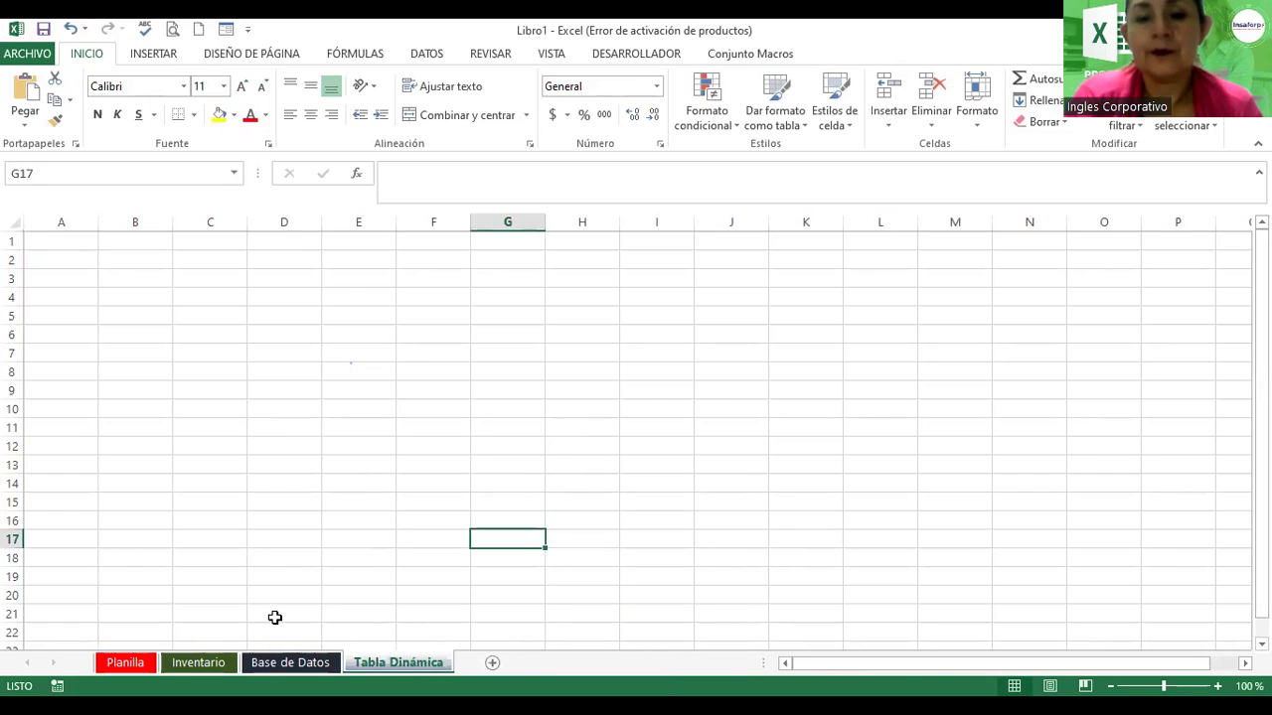
Step: Cycle through the Planilla, Inventario, Base de Datos and Tabla Dinámica sheets, ending on Planilla
{"action": "left_click", "coordinate": [125, 661]}
{"action": "left_click", "coordinate": [173, 666]}
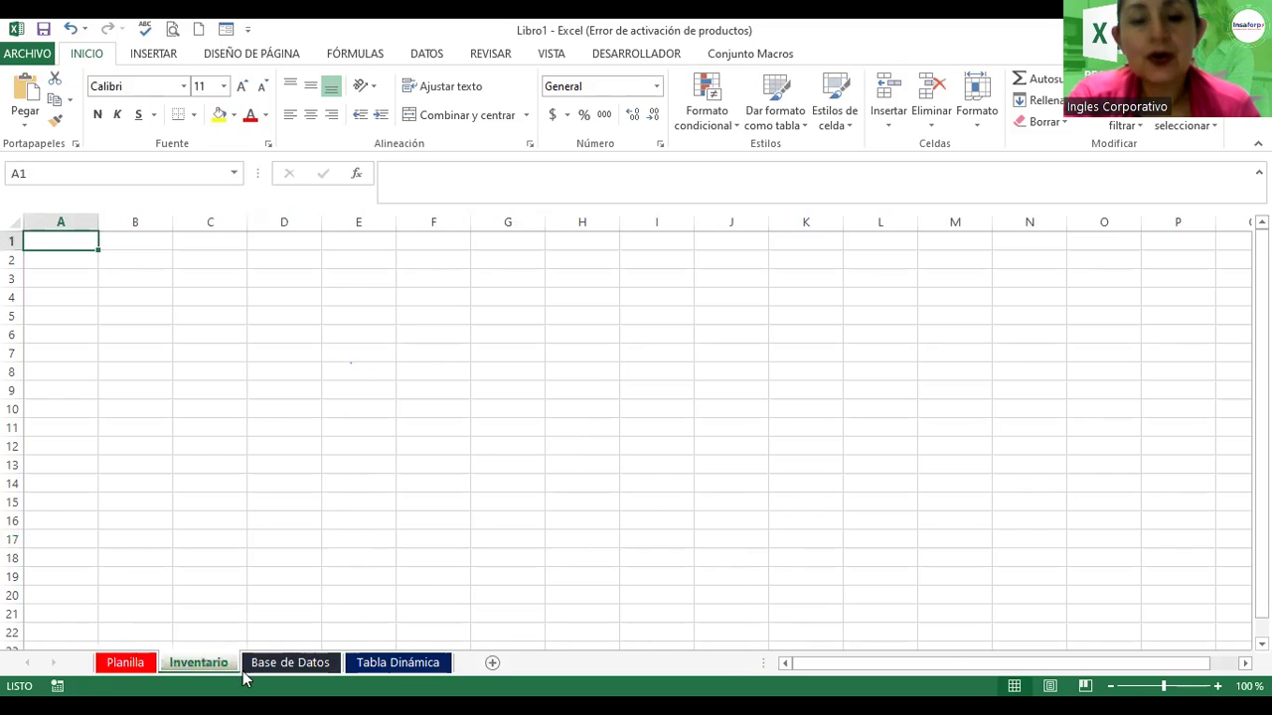
{"action": "left_click", "coordinate": [289, 662]}
{"action": "left_click", "coordinate": [378, 662]}
{"action": "left_click", "coordinate": [303, 662]}
{"action": "left_click", "coordinate": [224, 663]}
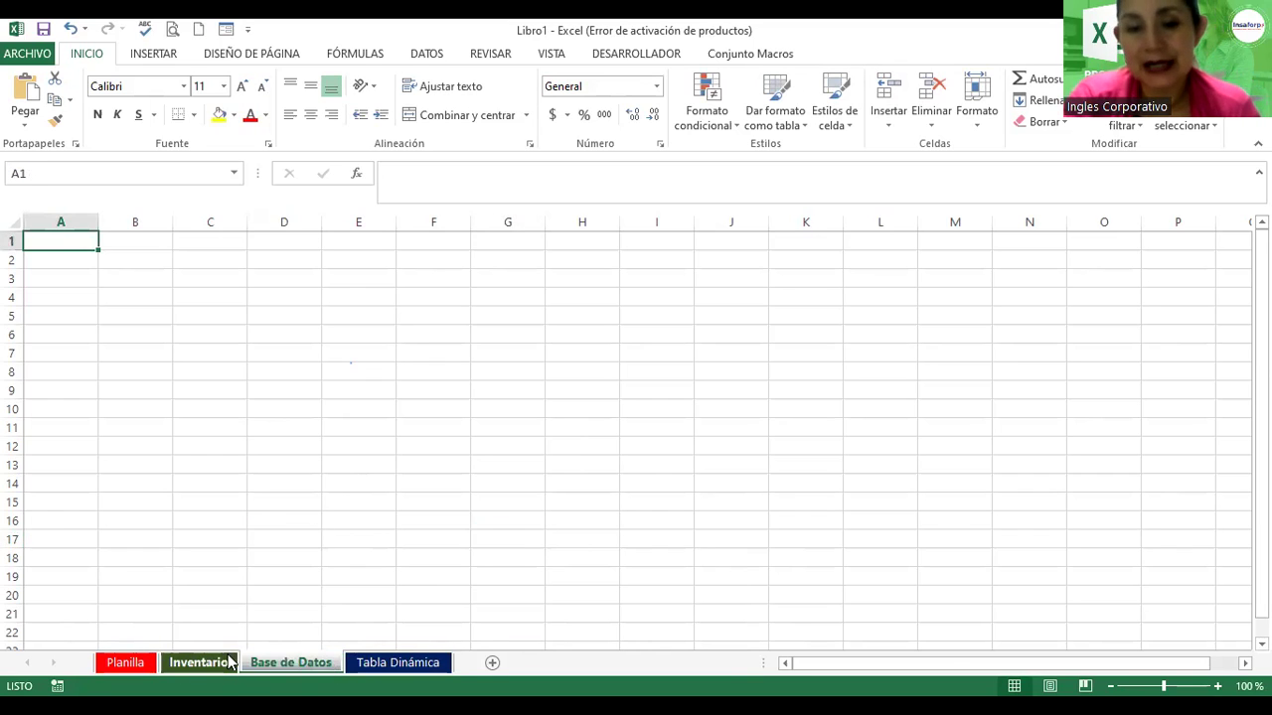
{"action": "left_click", "coordinate": [125, 663]}
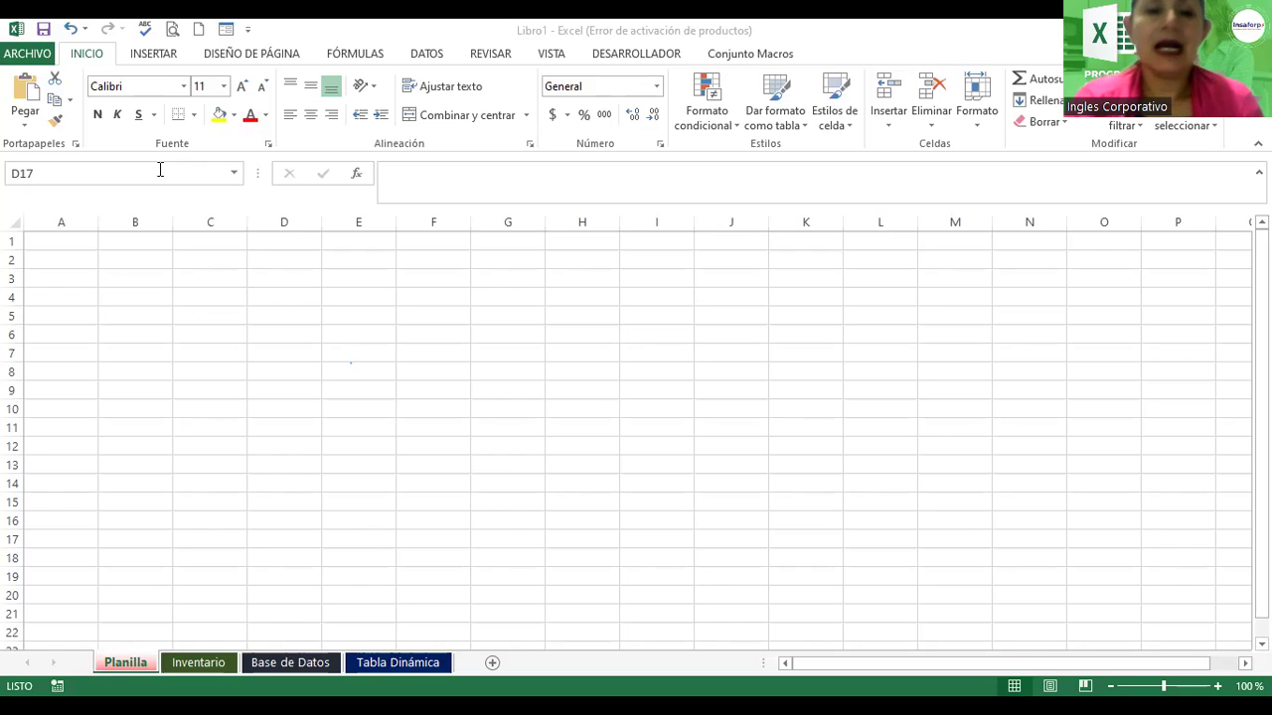
Step: Switch from Planilla to the empty Inventario sheet, dismissing the tab menus unchanged
{"action": "left_click", "coordinate": [142, 668]}
{"action": "right_click", "coordinate": [142, 668]}
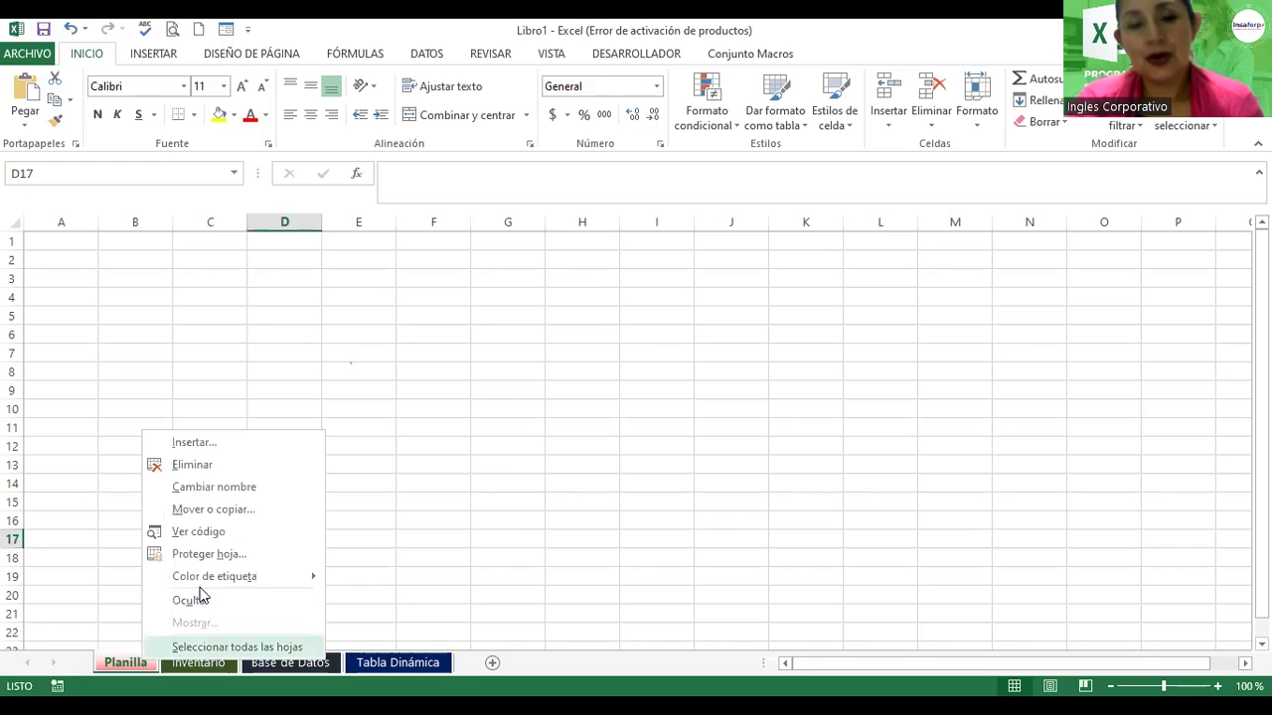
{"action": "key", "text": "Escape"}
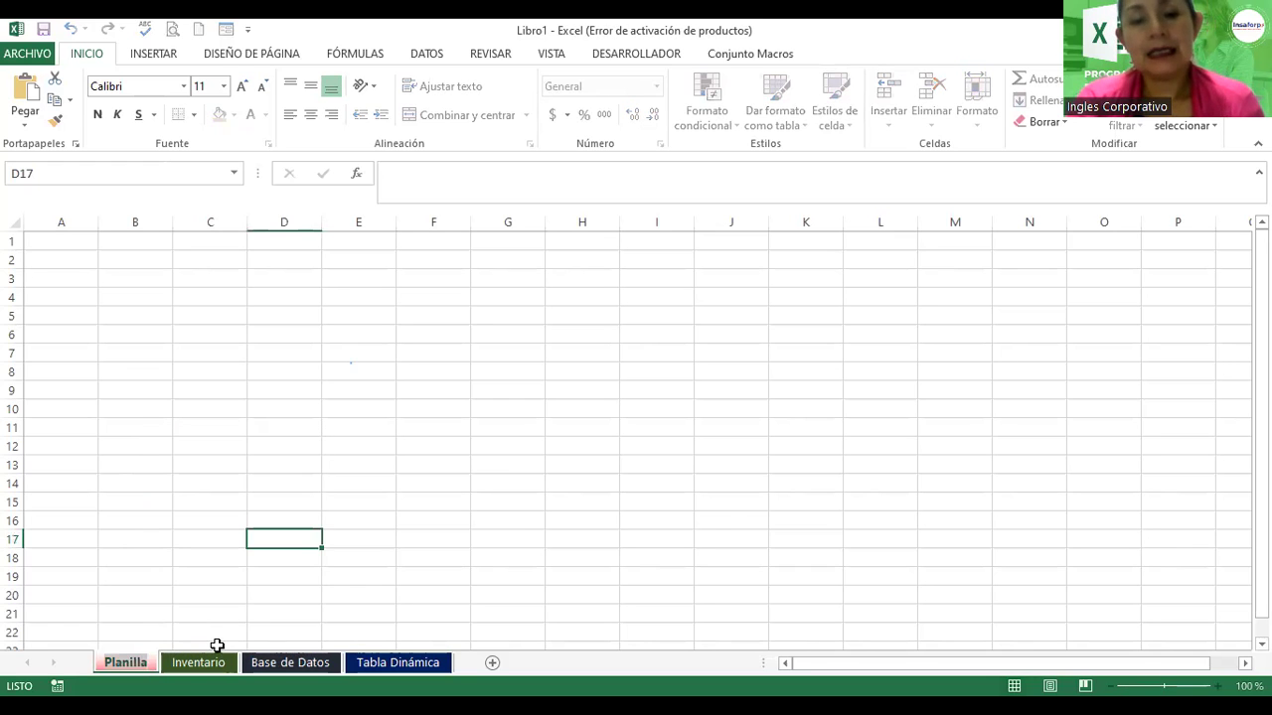
{"action": "left_click", "coordinate": [212, 661]}
{"action": "right_click", "coordinate": [217, 664]}
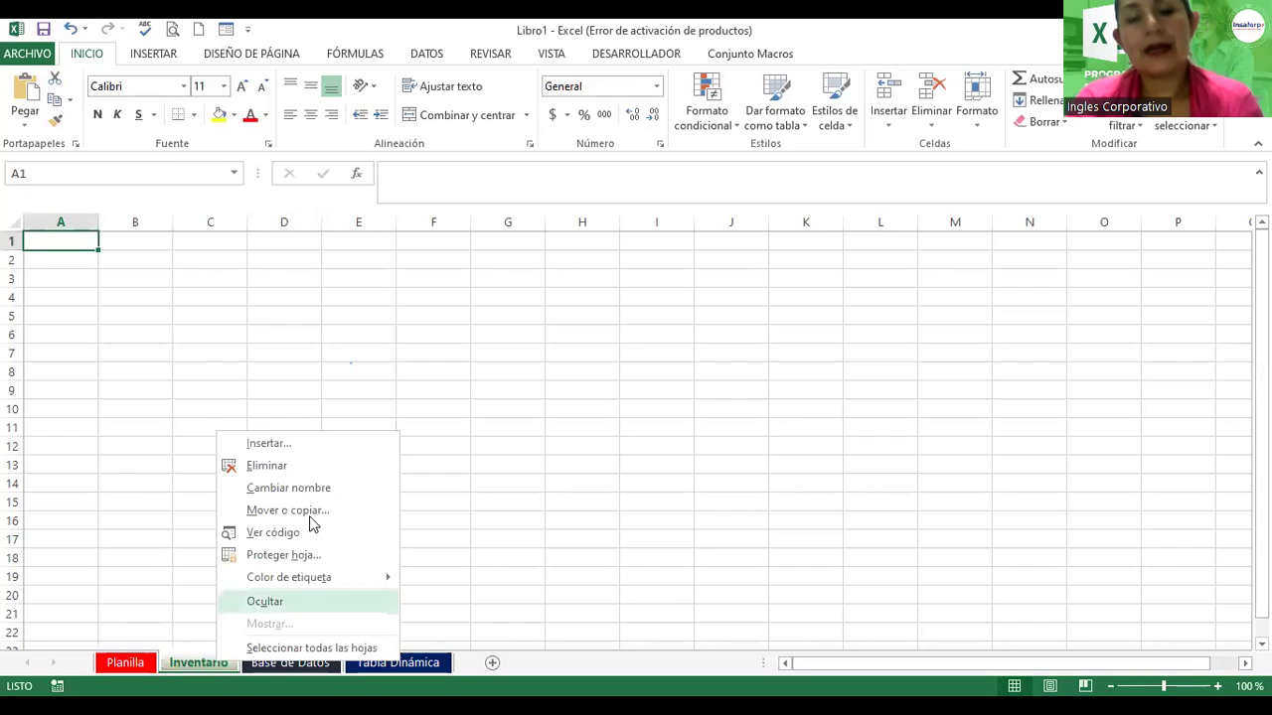
{"action": "left_click", "coordinate": [495, 529]}
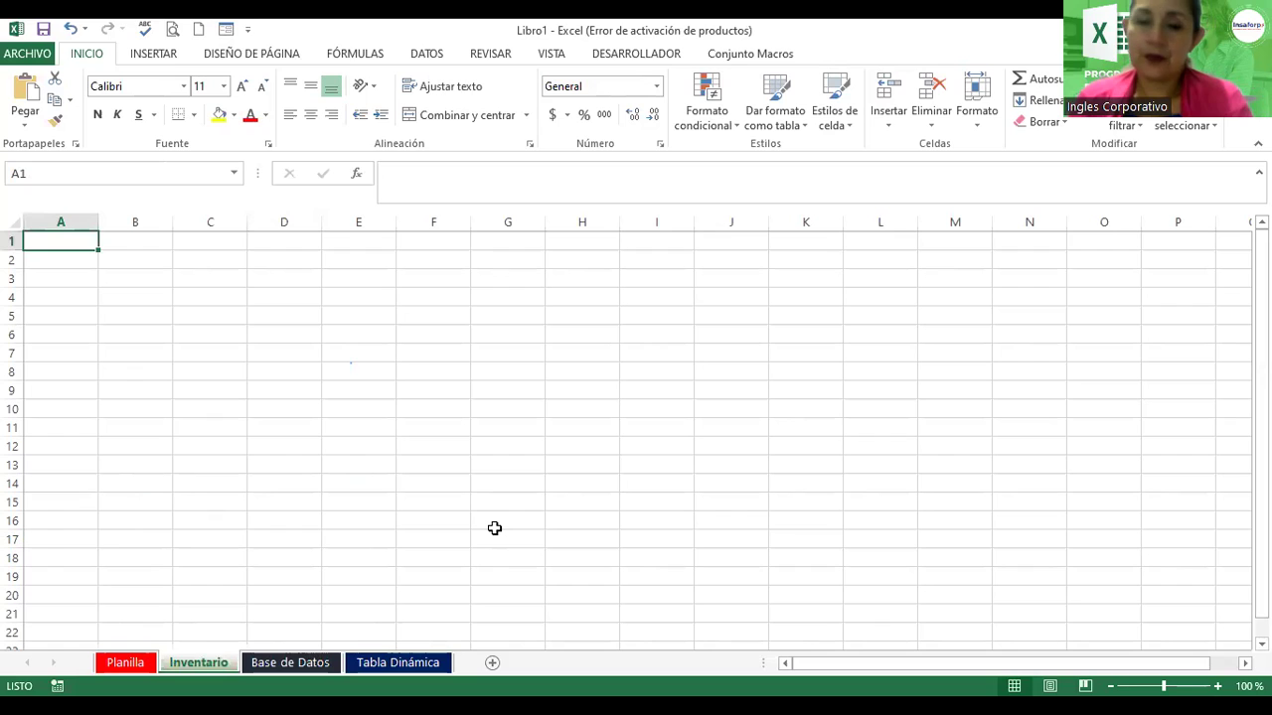
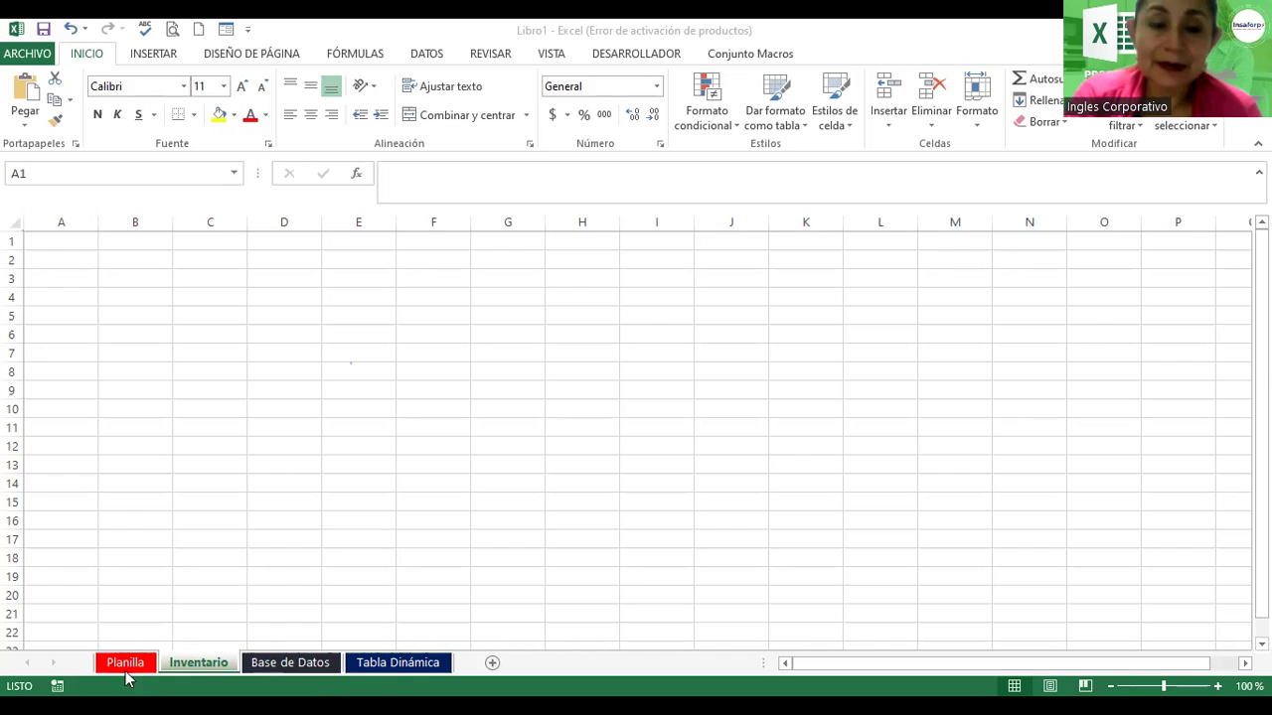
Step: Switch to the empty Planilla sheet and select cell B2
{"action": "left_click", "coordinate": [150, 557]}
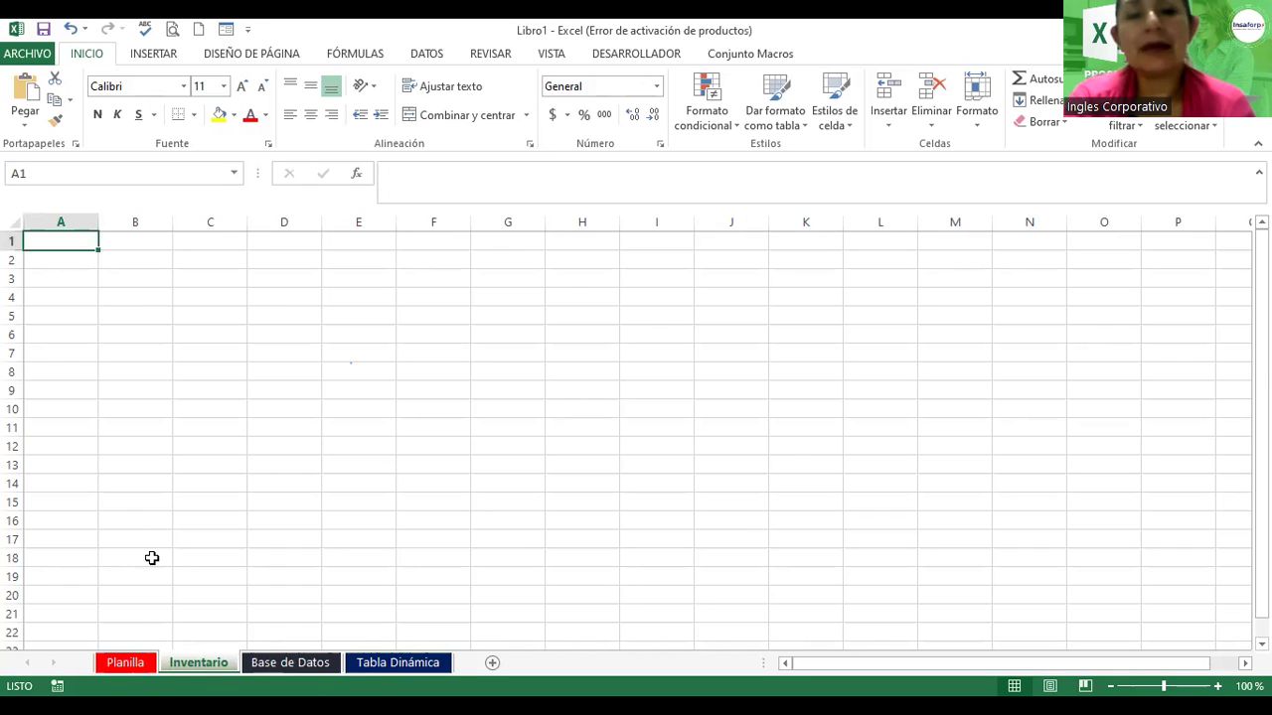
{"action": "left_click", "coordinate": [121, 663]}
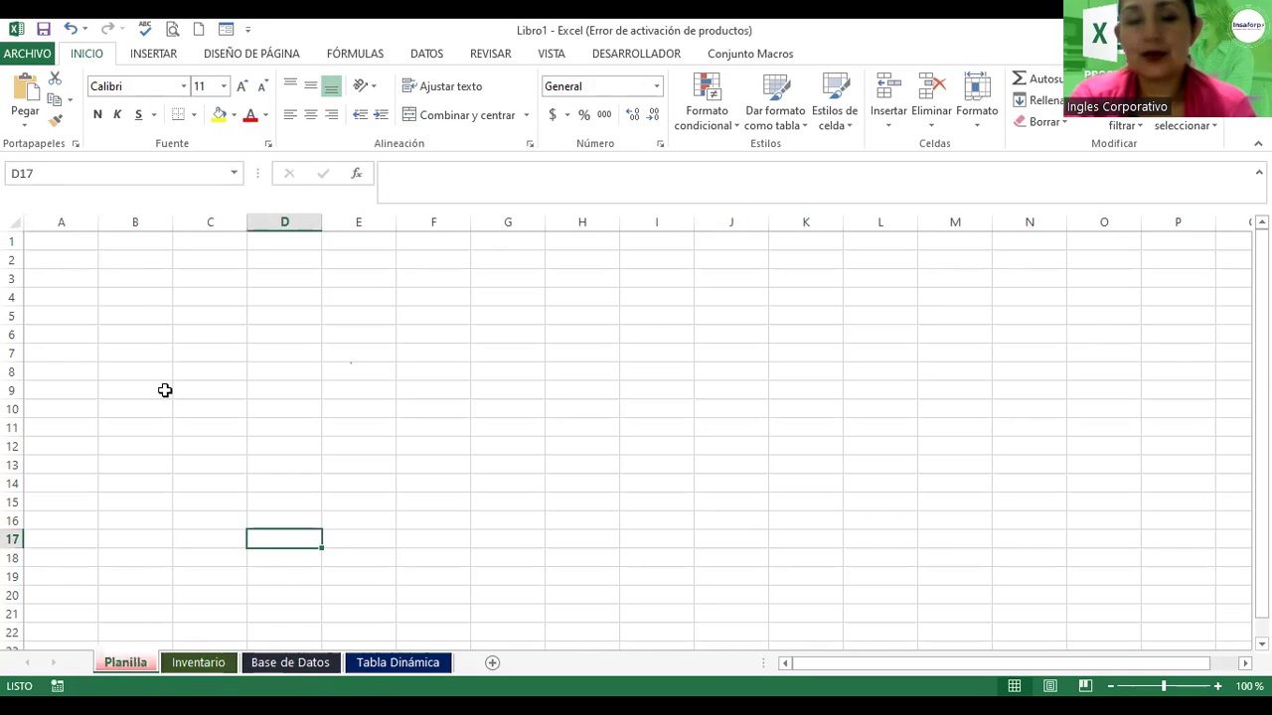
{"action": "left_click", "coordinate": [145, 259]}
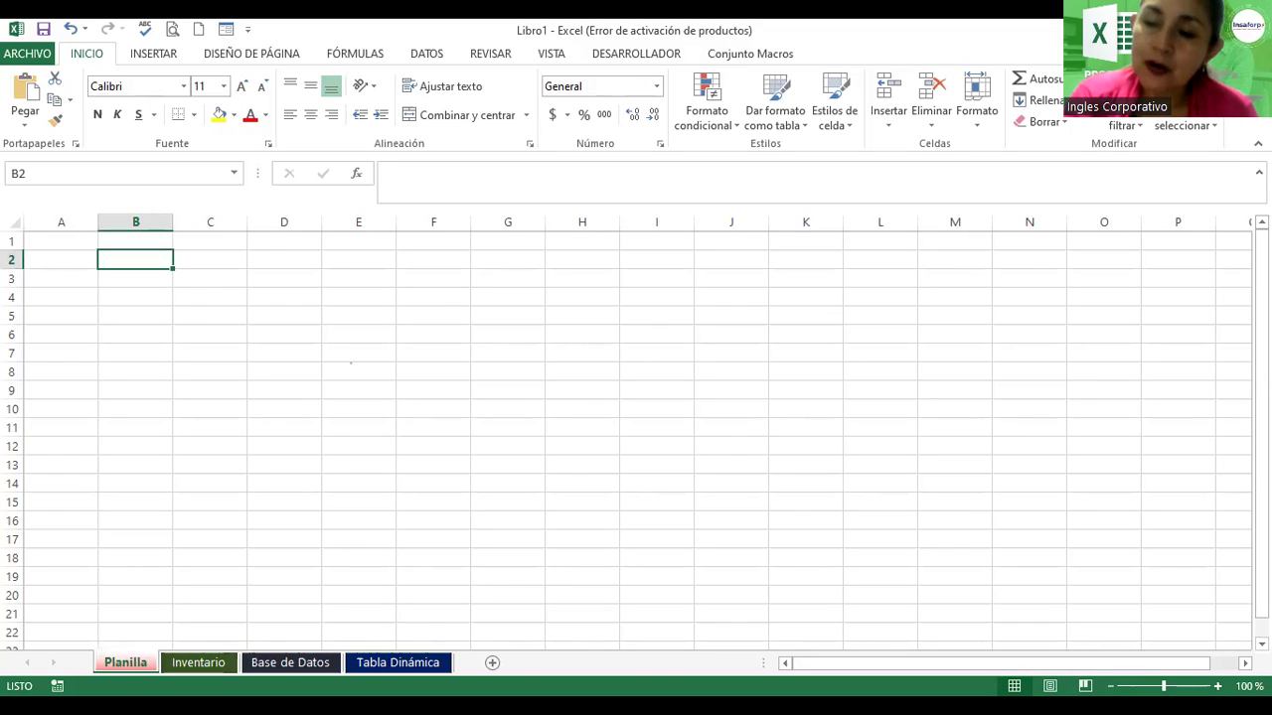
Step: Adjust the Planilla sheet's zoom slider to 140%
{"action": "left_click", "coordinate": [1111, 686]}
{"action": "left_click", "coordinate": [1111, 687]}
{"action": "left_click", "coordinate": [1111, 687]}
{"action": "left_click", "coordinate": [1111, 687]}
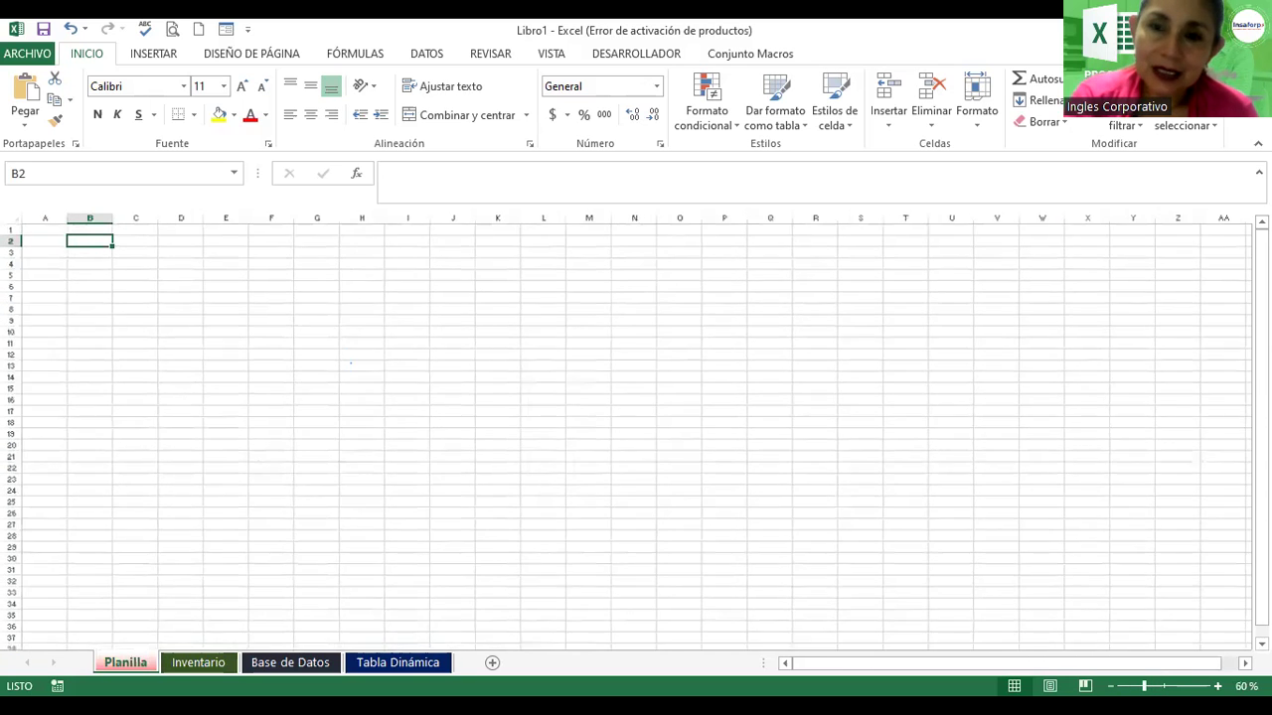
{"action": "left_click_drag", "start_coordinate": [1143, 687], "coordinate": [1169, 687]}
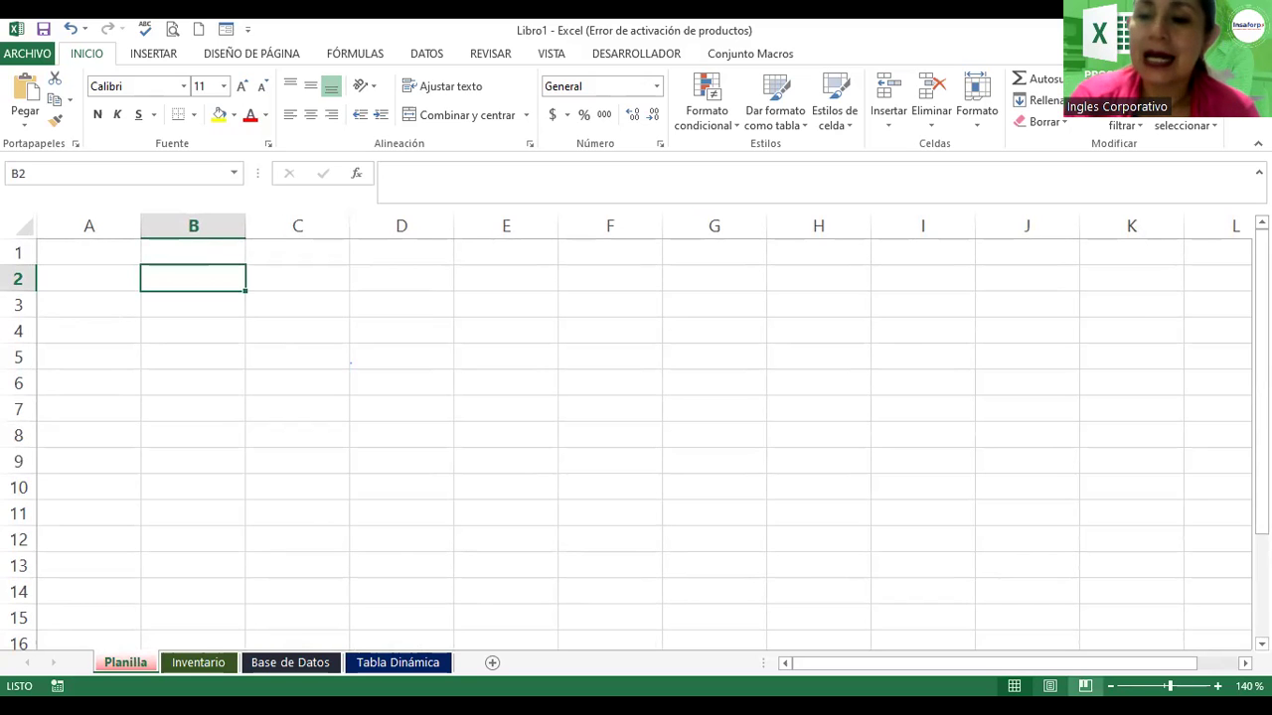
{"action": "left_click", "coordinate": [1110, 686]}
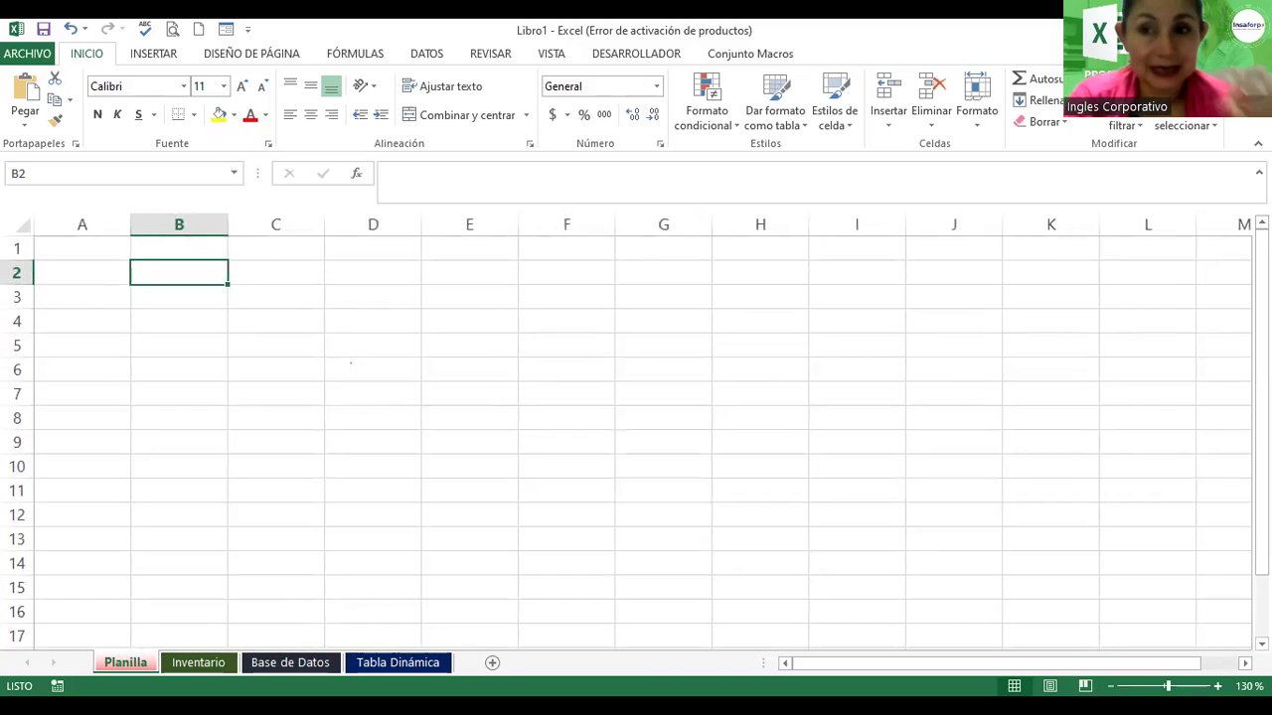
{"action": "left_click", "coordinate": [1110, 686]}
{"action": "left_click", "coordinate": [1109, 686]}
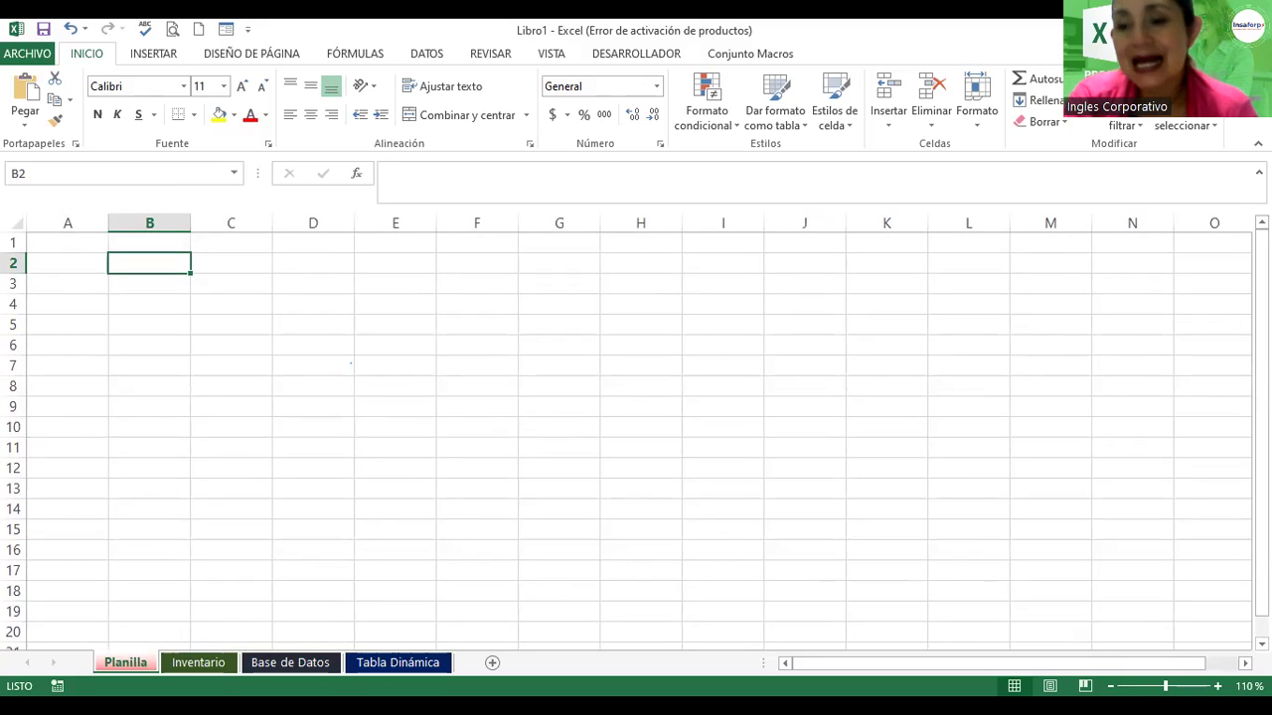
{"action": "scroll", "coordinate": [776, 604], "scroll_direction": "up", "scroll_amount": 2}
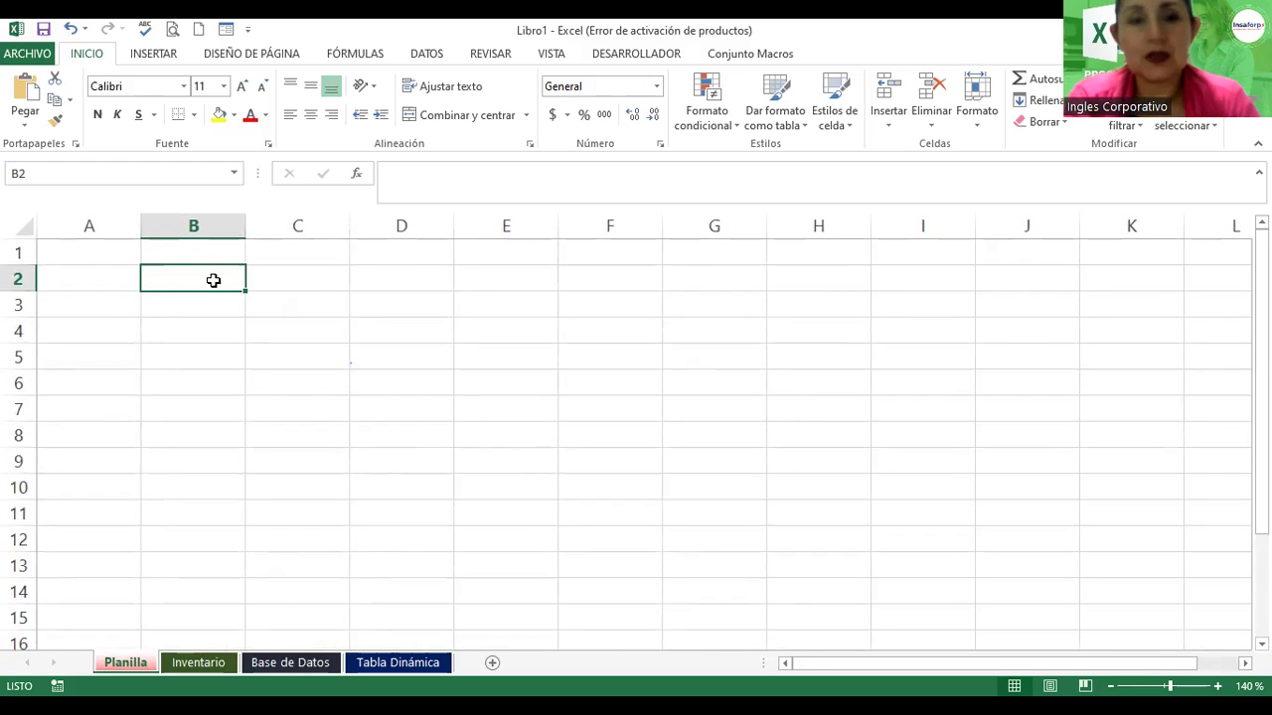
Step: Enter the headers Codigo, Nombre and Departamento in B2, C2 and D2
{"action": "key", "text": "F2"}
{"action": "type", "text": "C"}
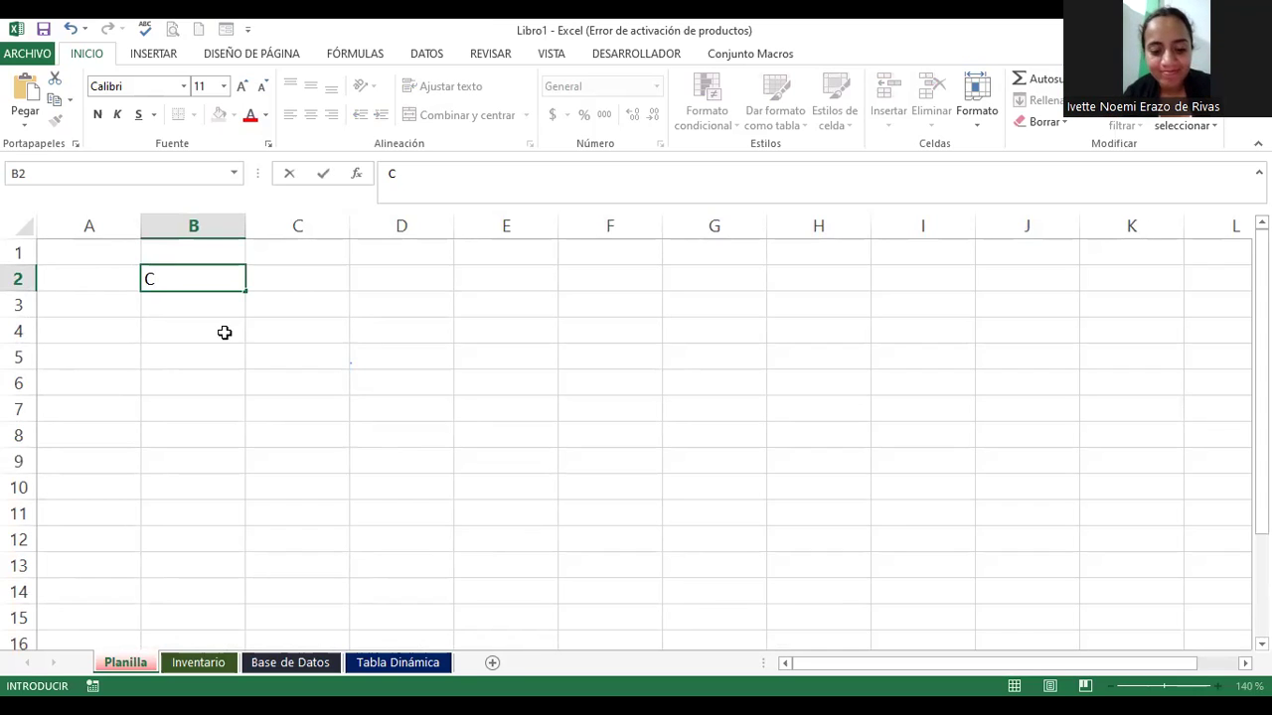
{"action": "type", "text": "odigo"}
{"action": "key", "text": "Tab"}
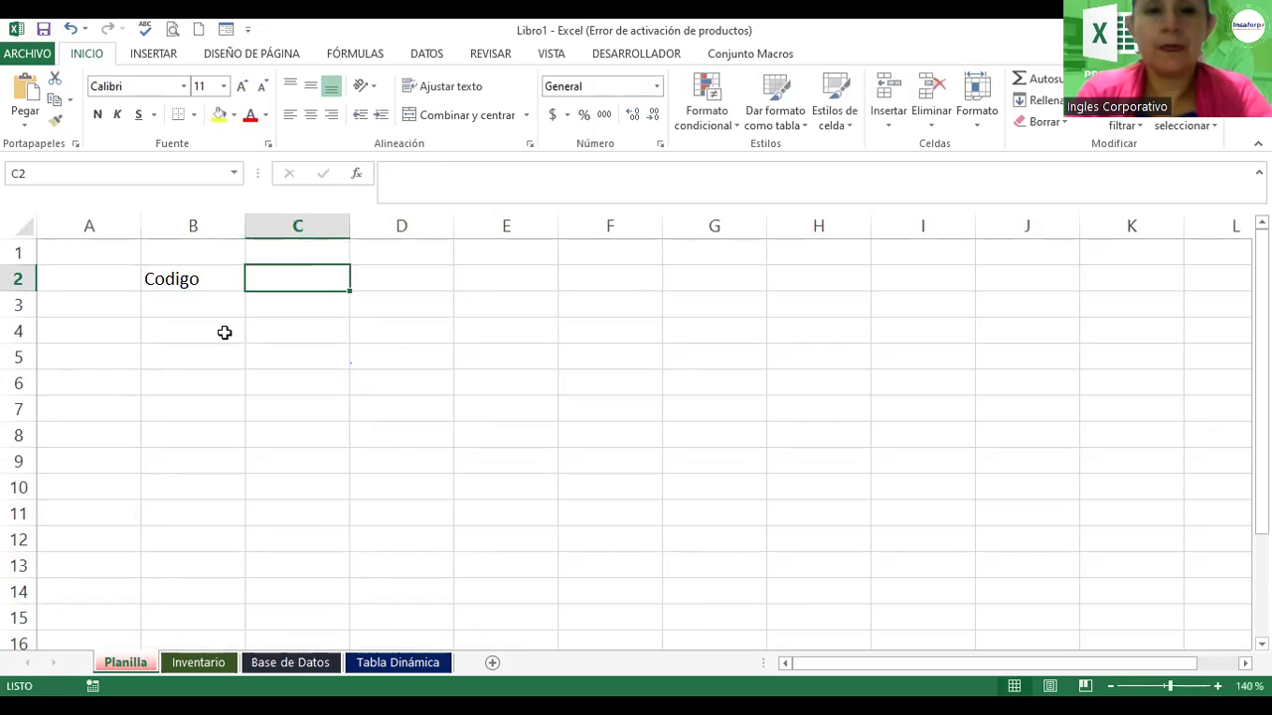
{"action": "type", "text": "Nombre"}
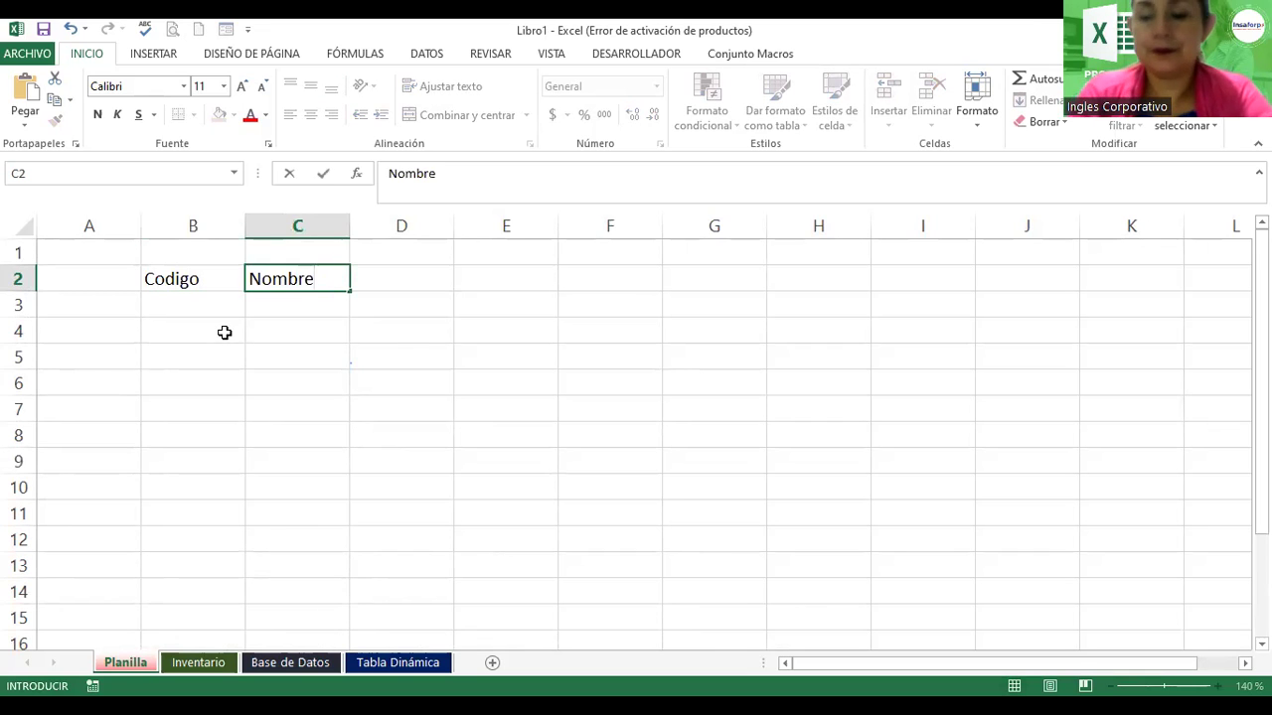
{"action": "key", "text": "Tab"}
{"action": "type", "text": "Depart"}
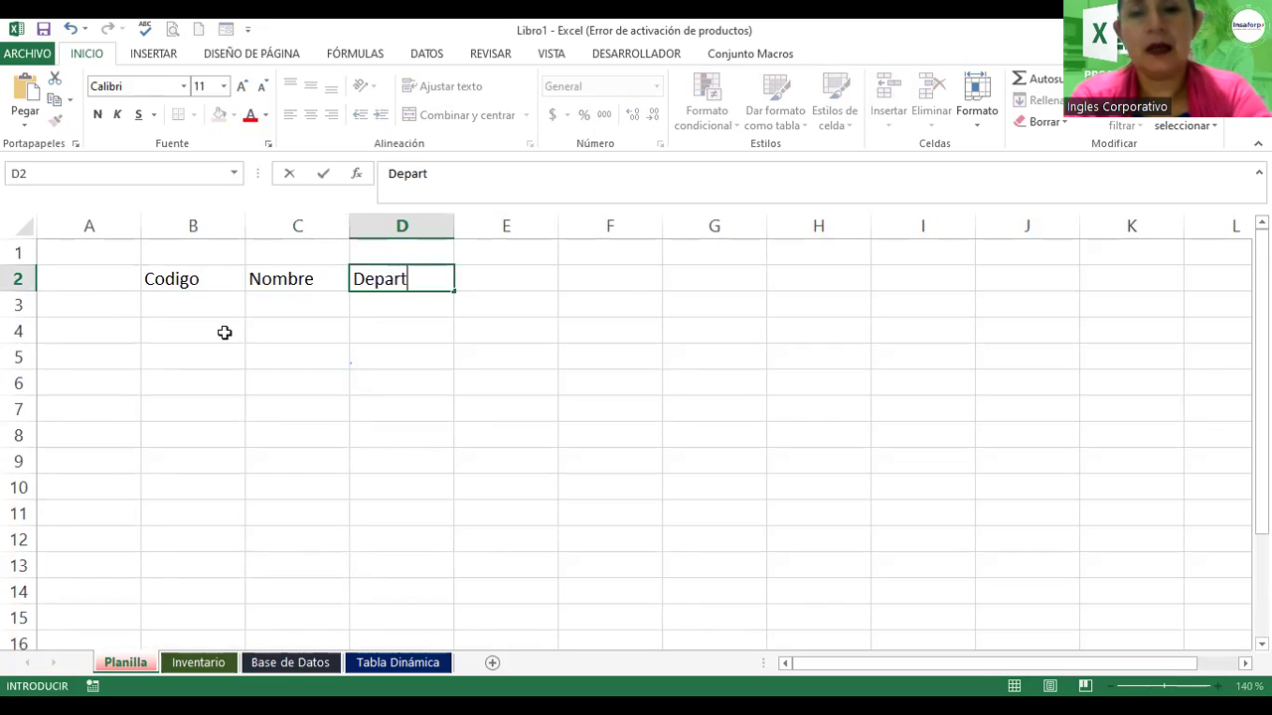
{"action": "type", "text": "amento"}
{"action": "key", "text": "Tab"}
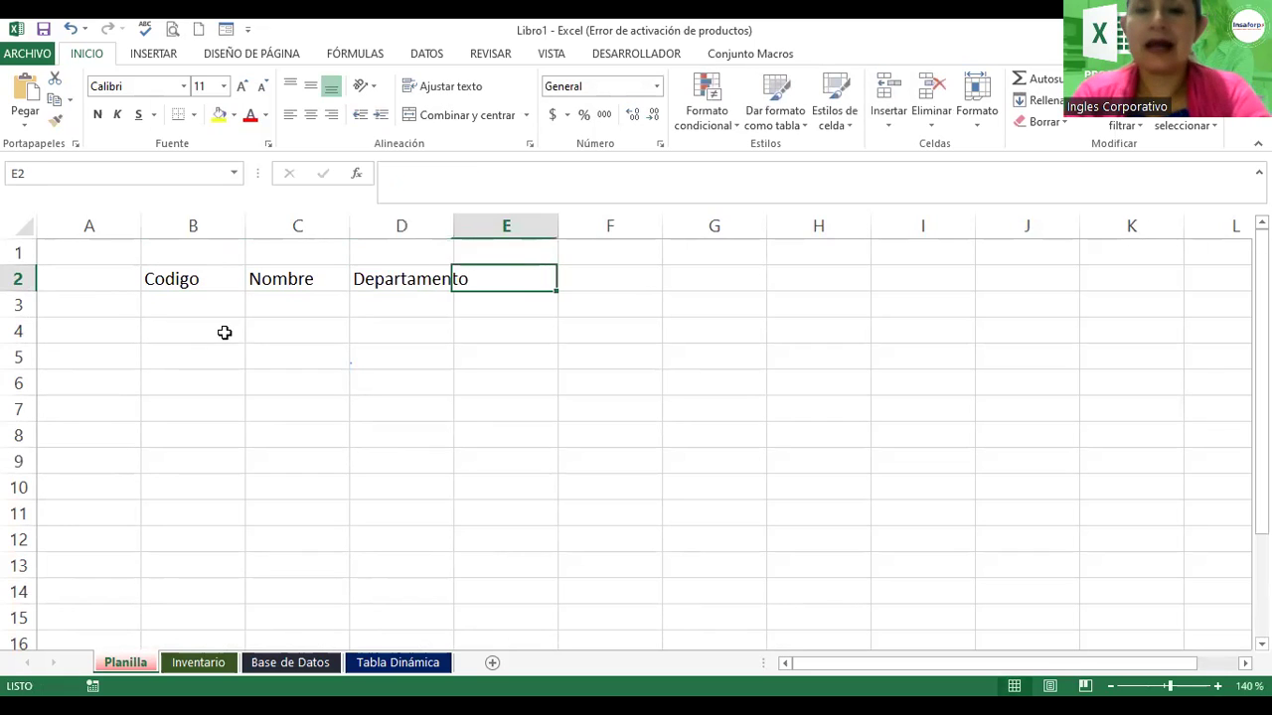
Step: Review the three header cells B2 to D2
{"action": "left_click", "coordinate": [207, 275]}
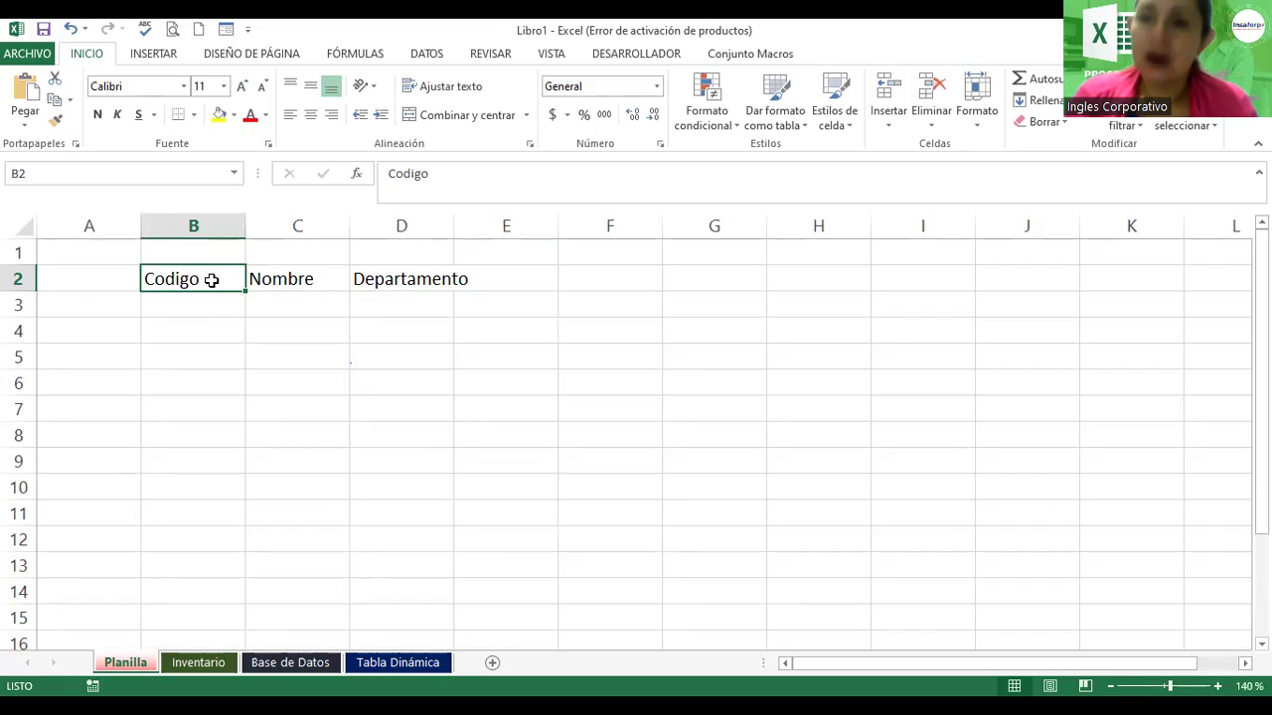
{"action": "key", "text": "Right"}
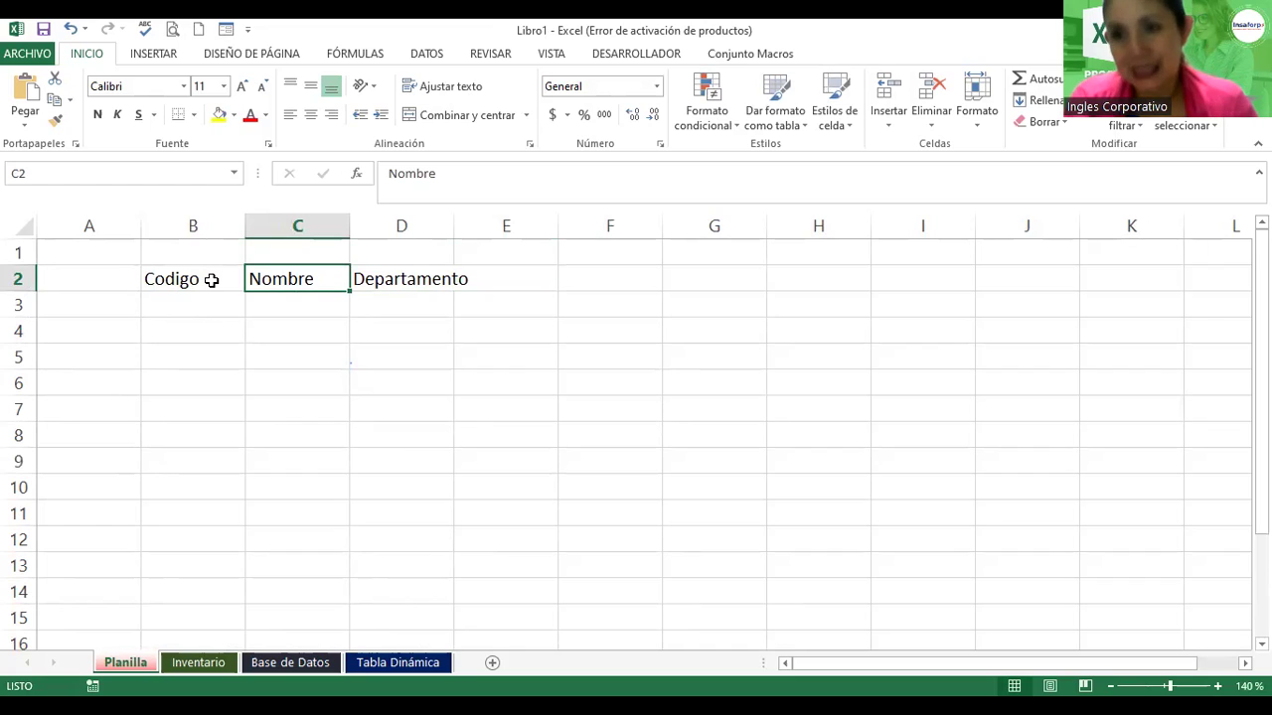
{"action": "key", "text": "Right"}
{"action": "key", "text": "Left"}
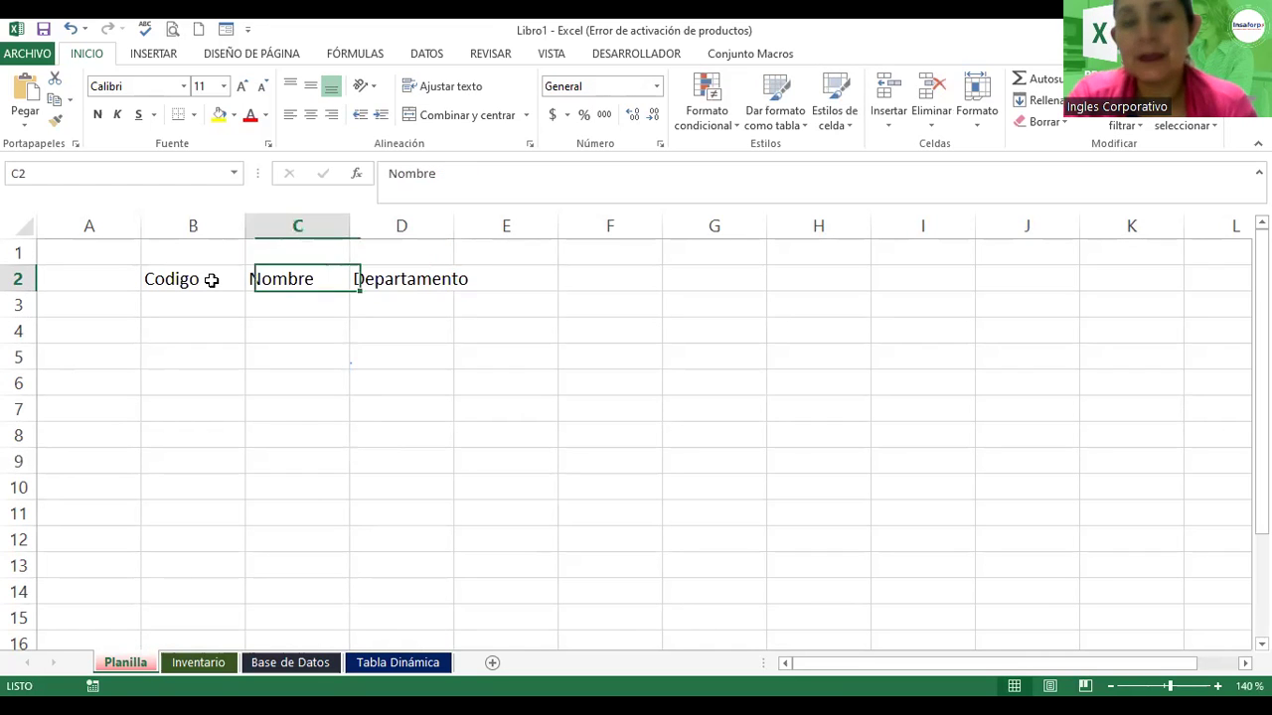
{"action": "key", "text": "Left"}
{"action": "key", "text": "Right"}
{"action": "key", "text": "Right"}
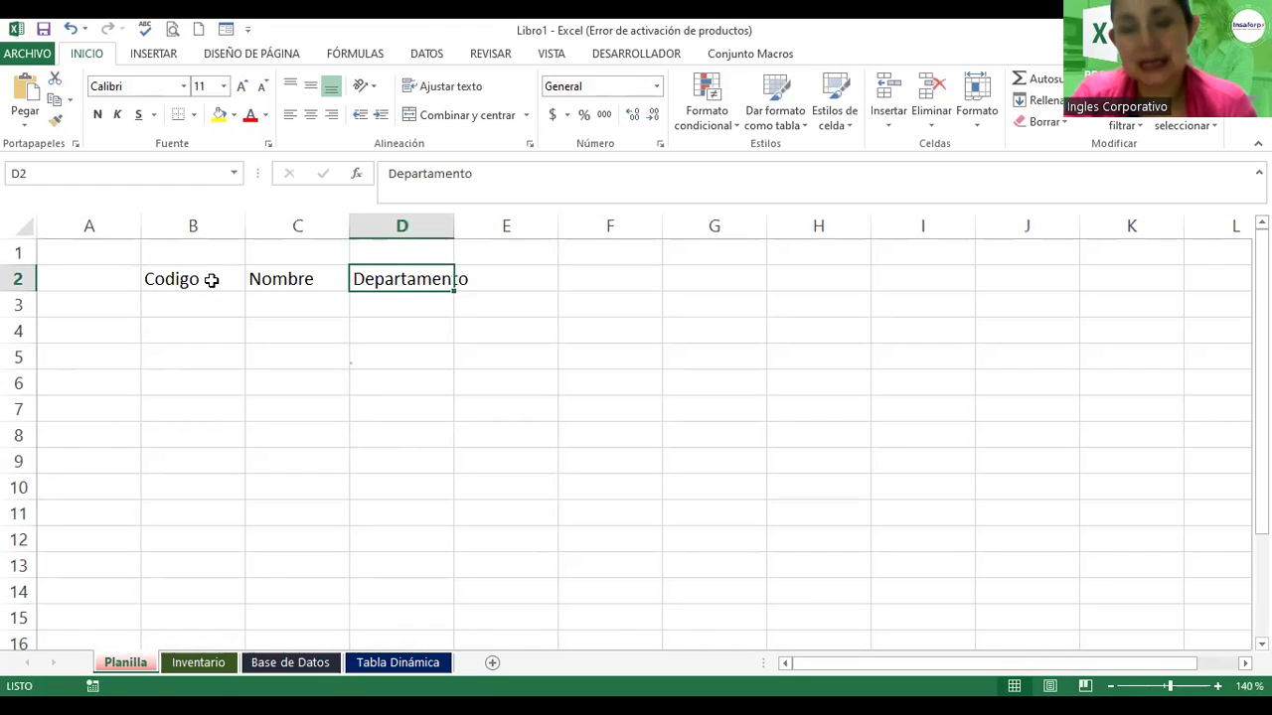
{"action": "key", "text": "Left"}
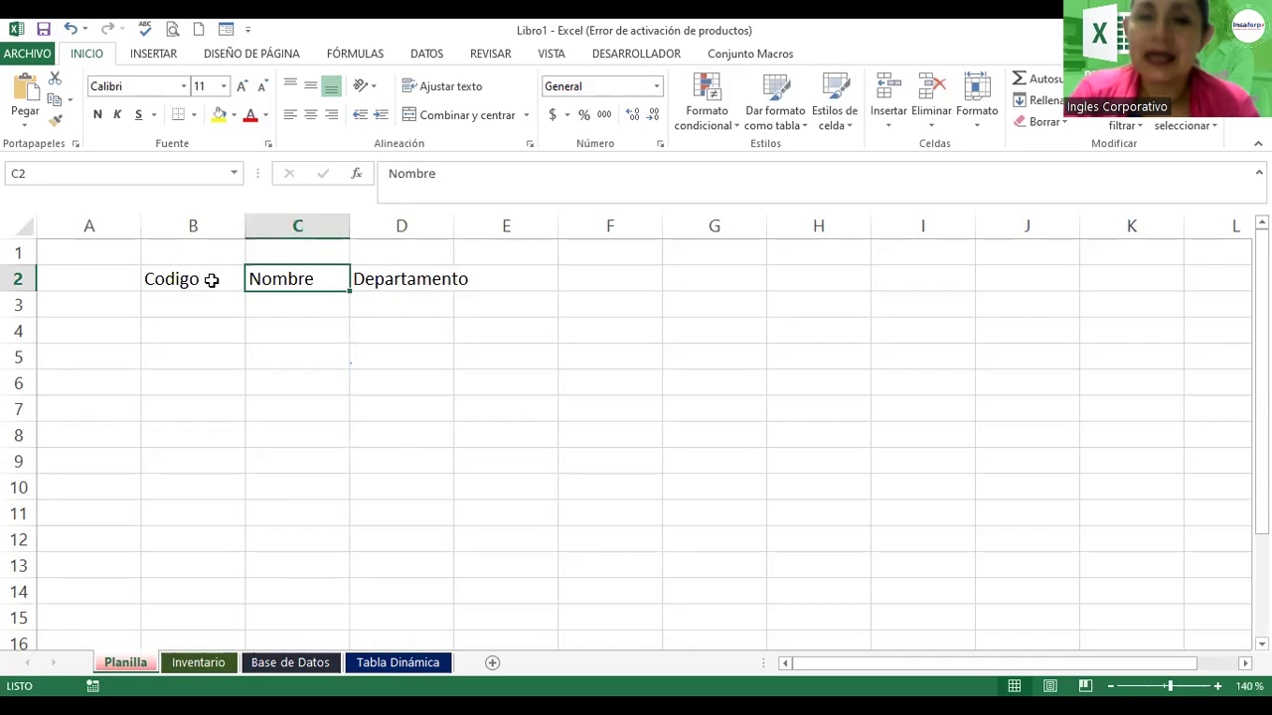
{"action": "key", "text": "Left"}
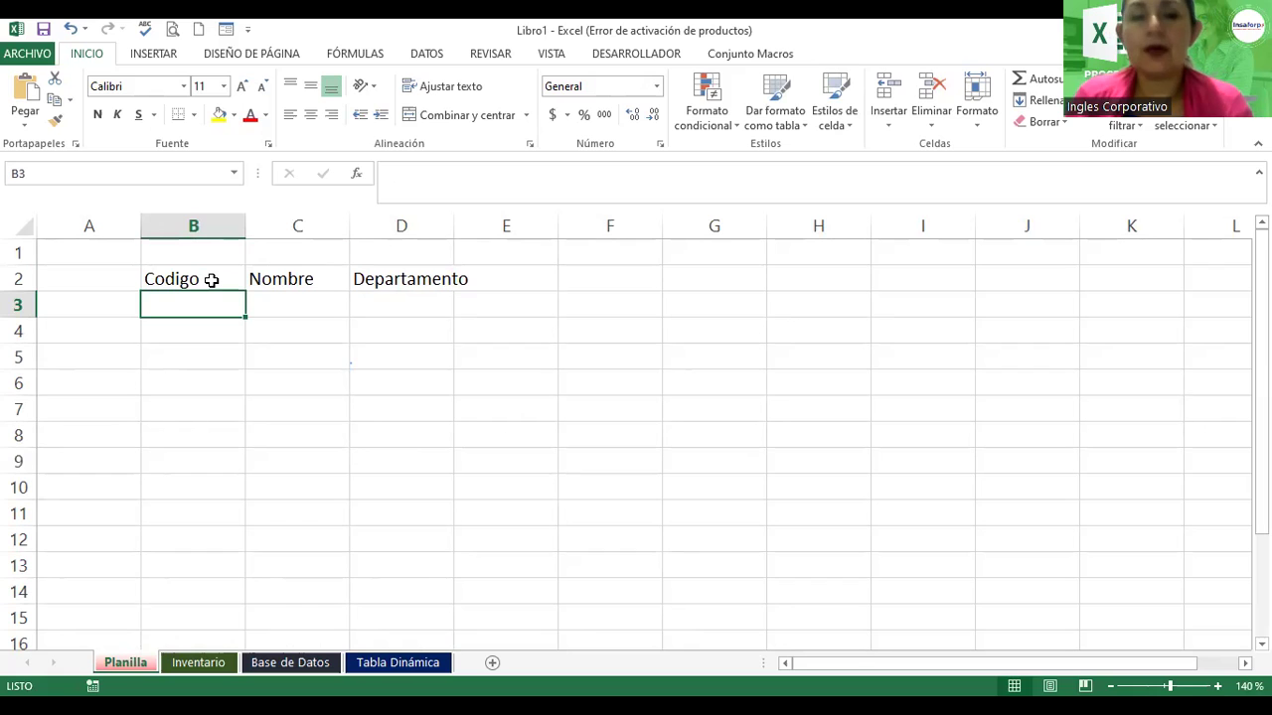
Step: Enter employees 1020 (RRHH) and 1030 (Informática) with their names in rows 3–4
{"action": "type", "text": "1020"}
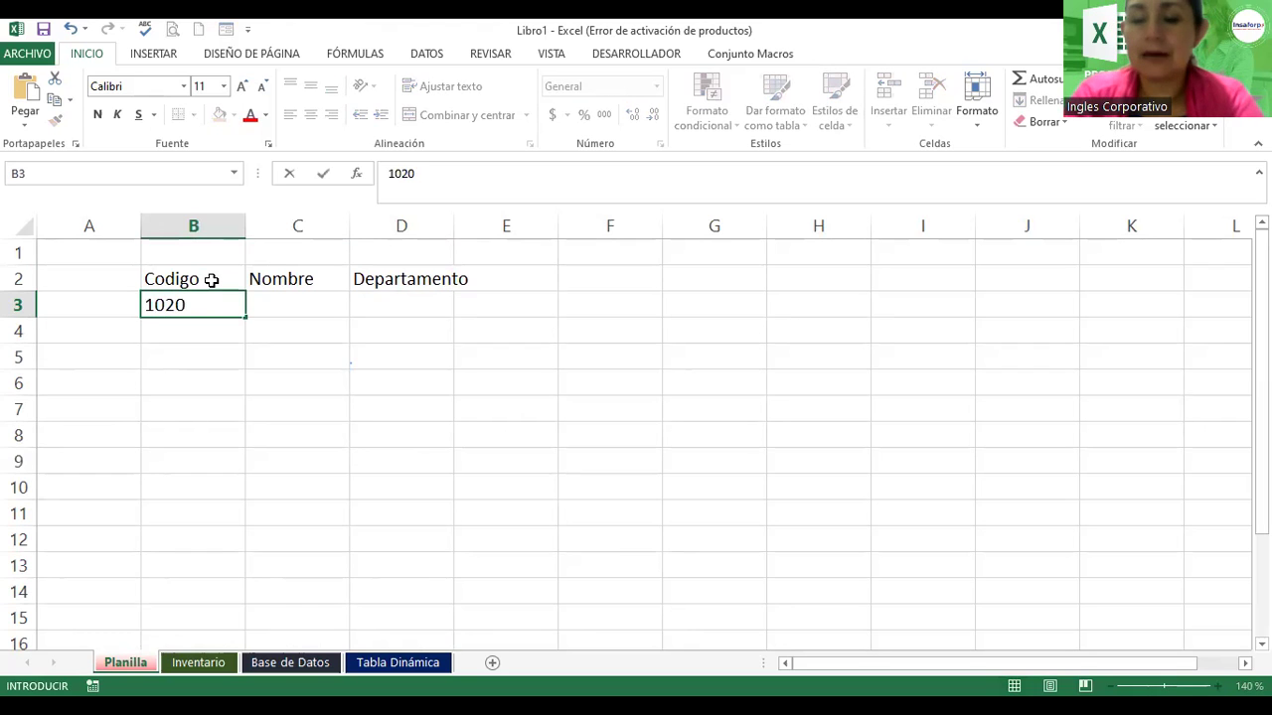
{"action": "key", "text": "Tab"}
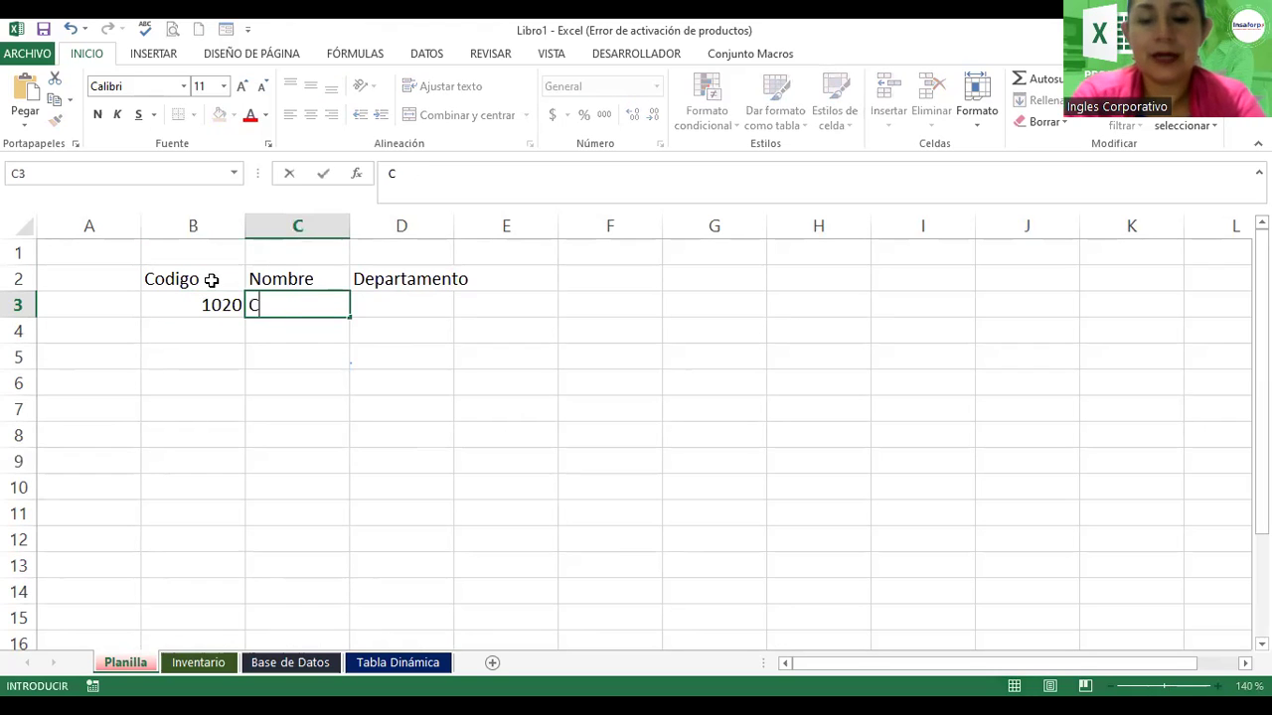
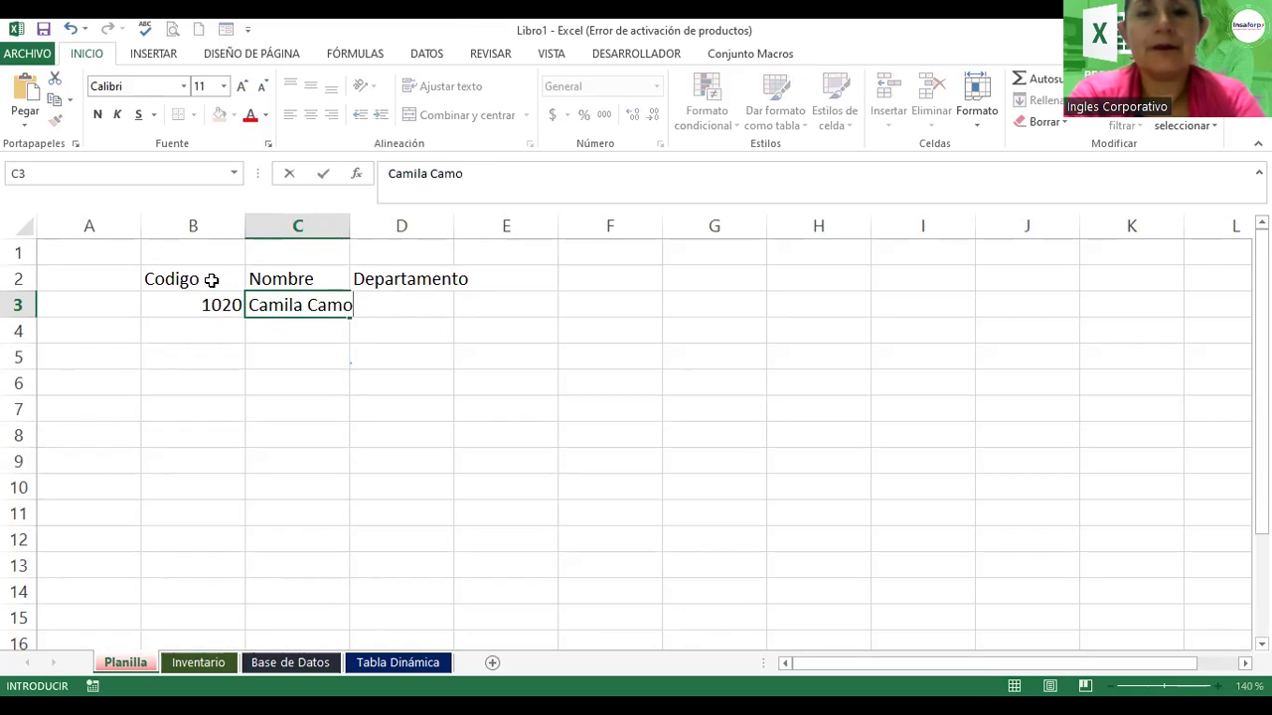
{"action": "key", "text": "Tab"}
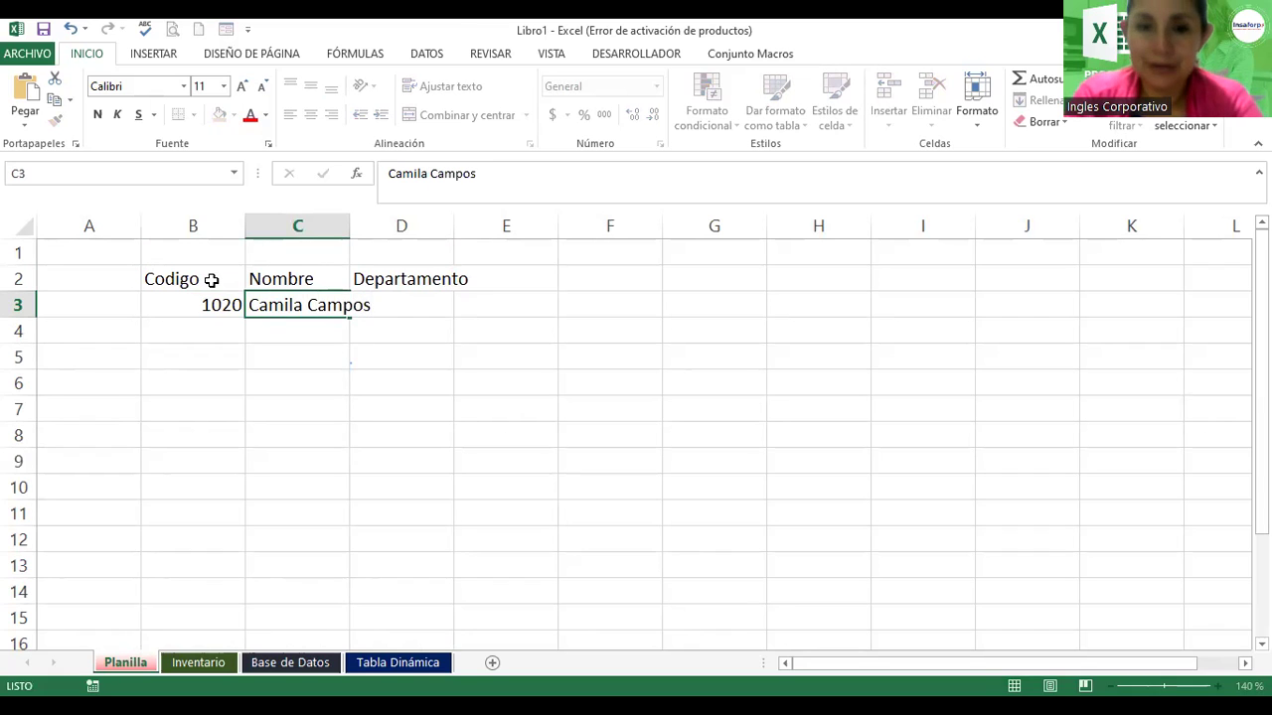
{"action": "type", "text": "RR"}
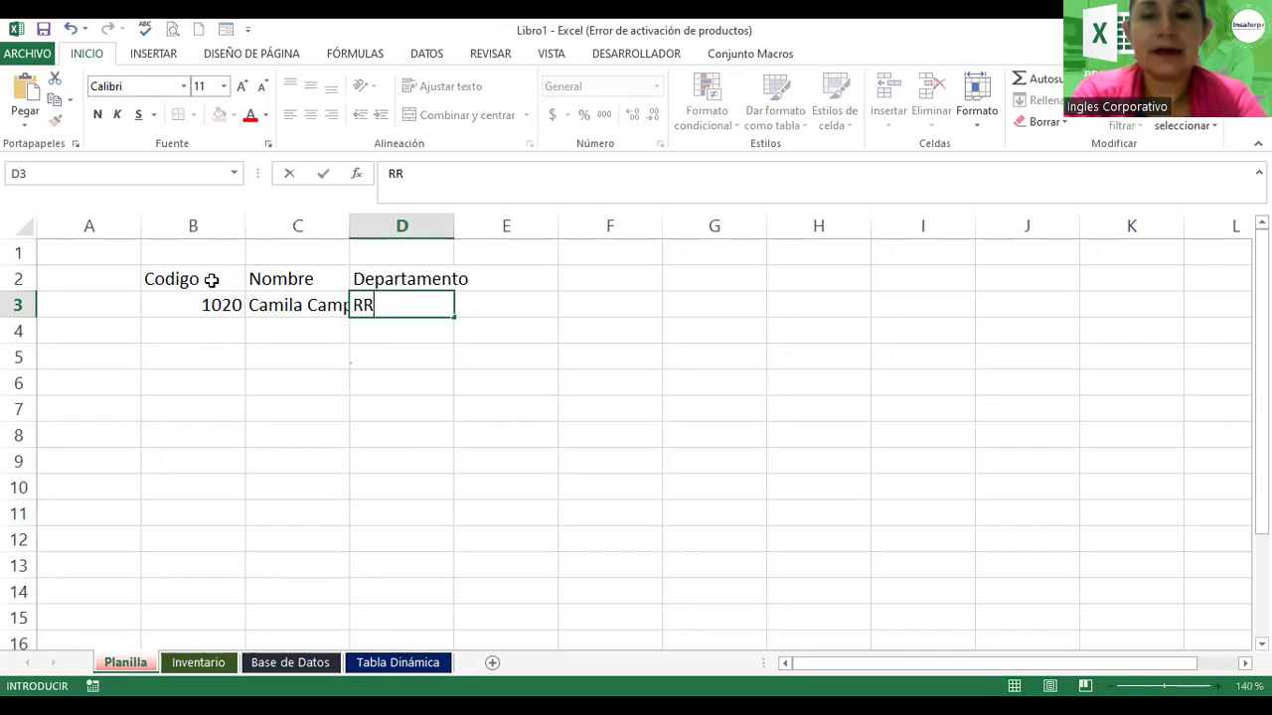
{"action": "type", "text": "HH"}
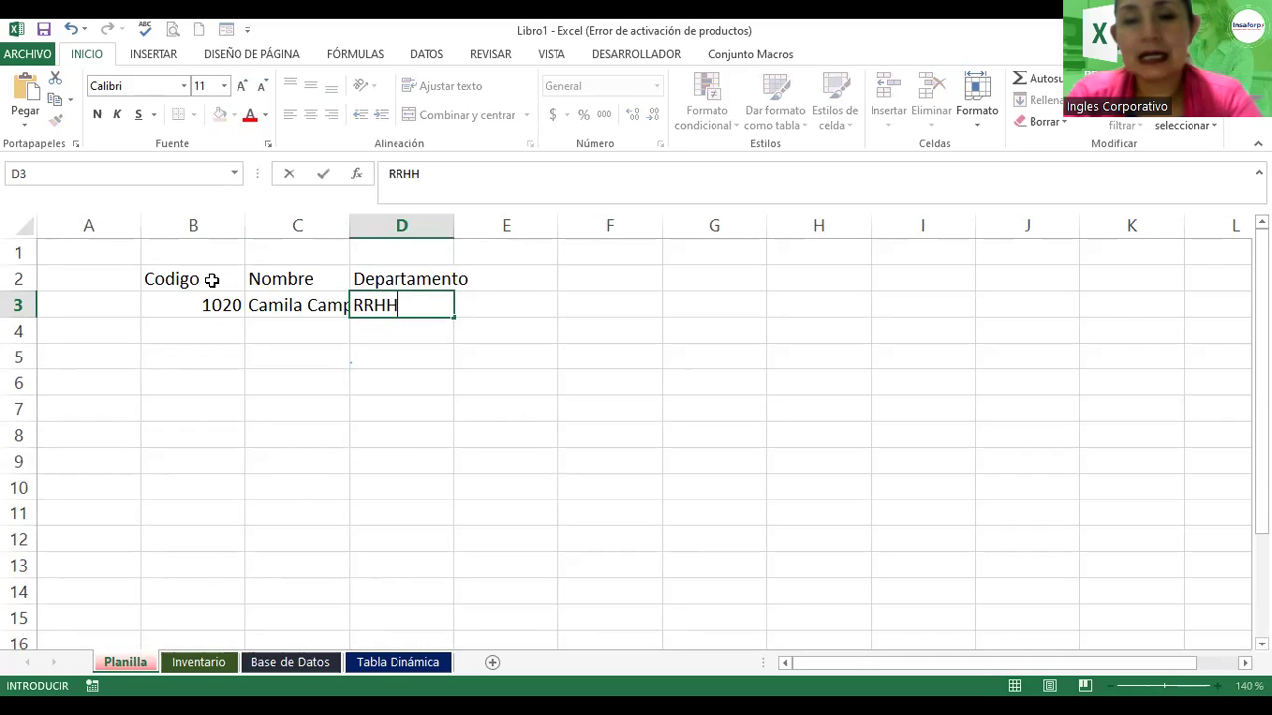
{"action": "key", "text": "Return"}
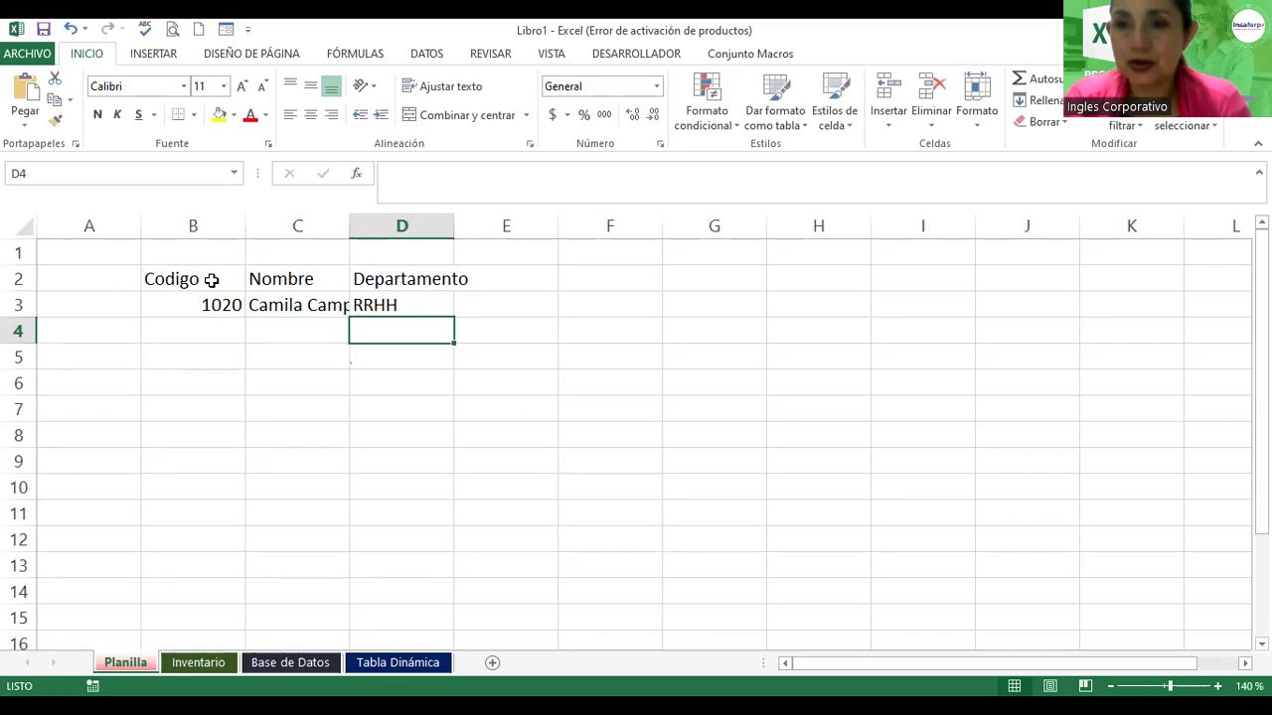
{"action": "left_click", "coordinate": [189, 330]}
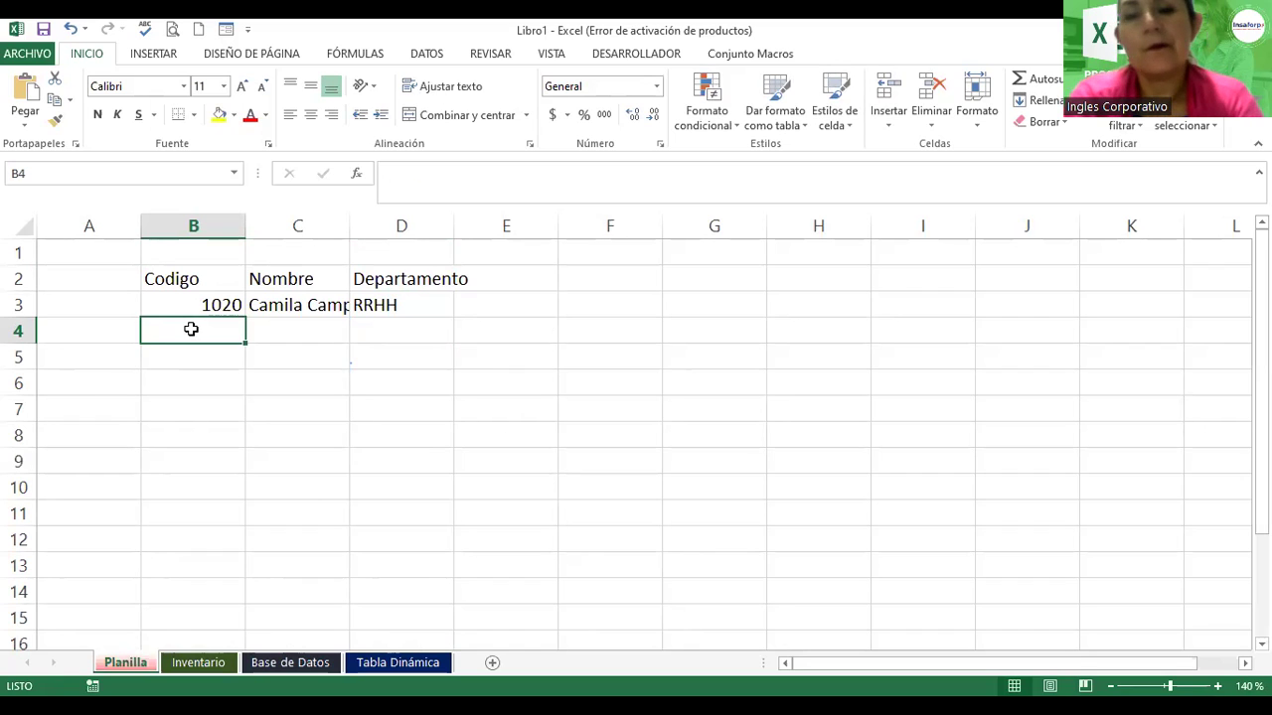
{"action": "type", "text": "1030"}
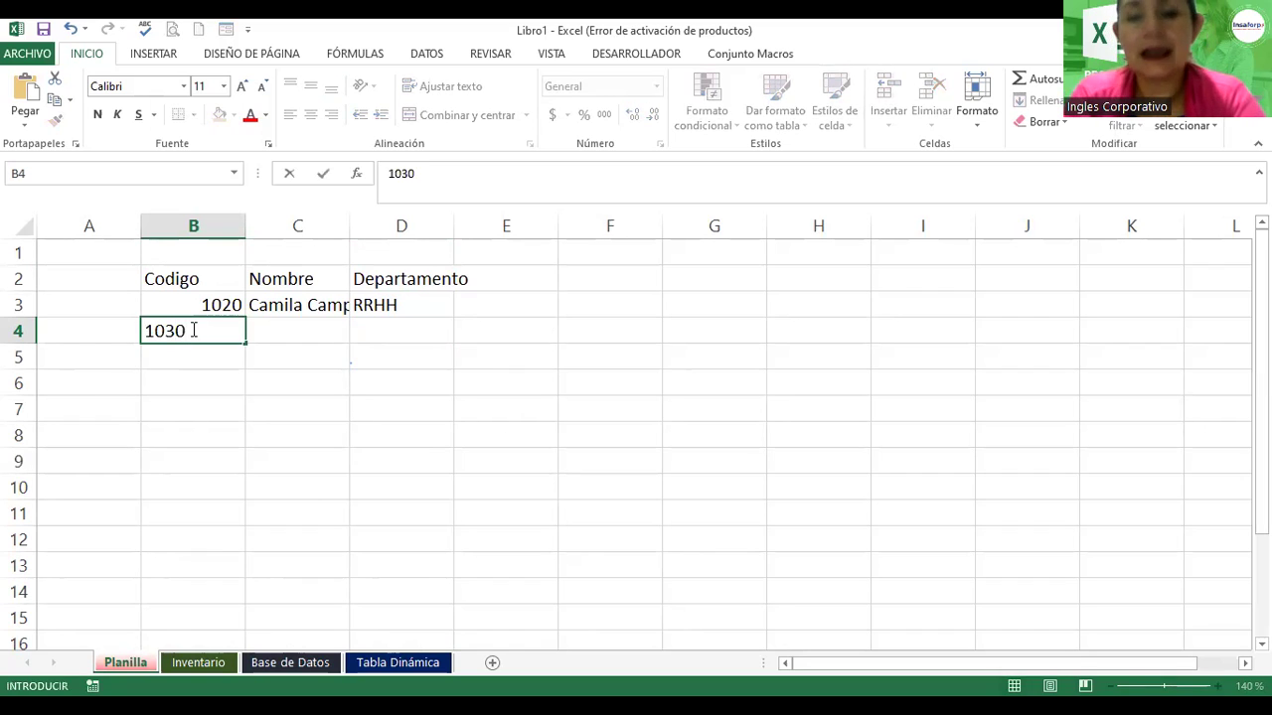
{"action": "key", "text": "Tab"}
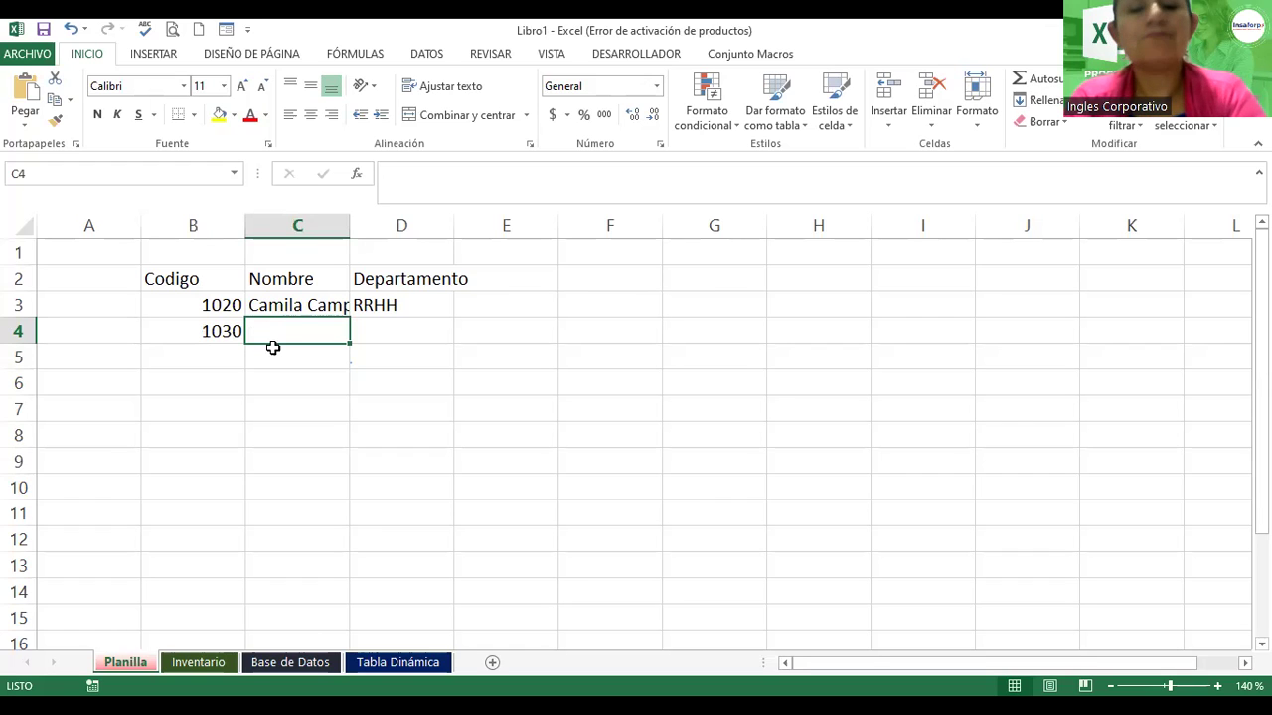
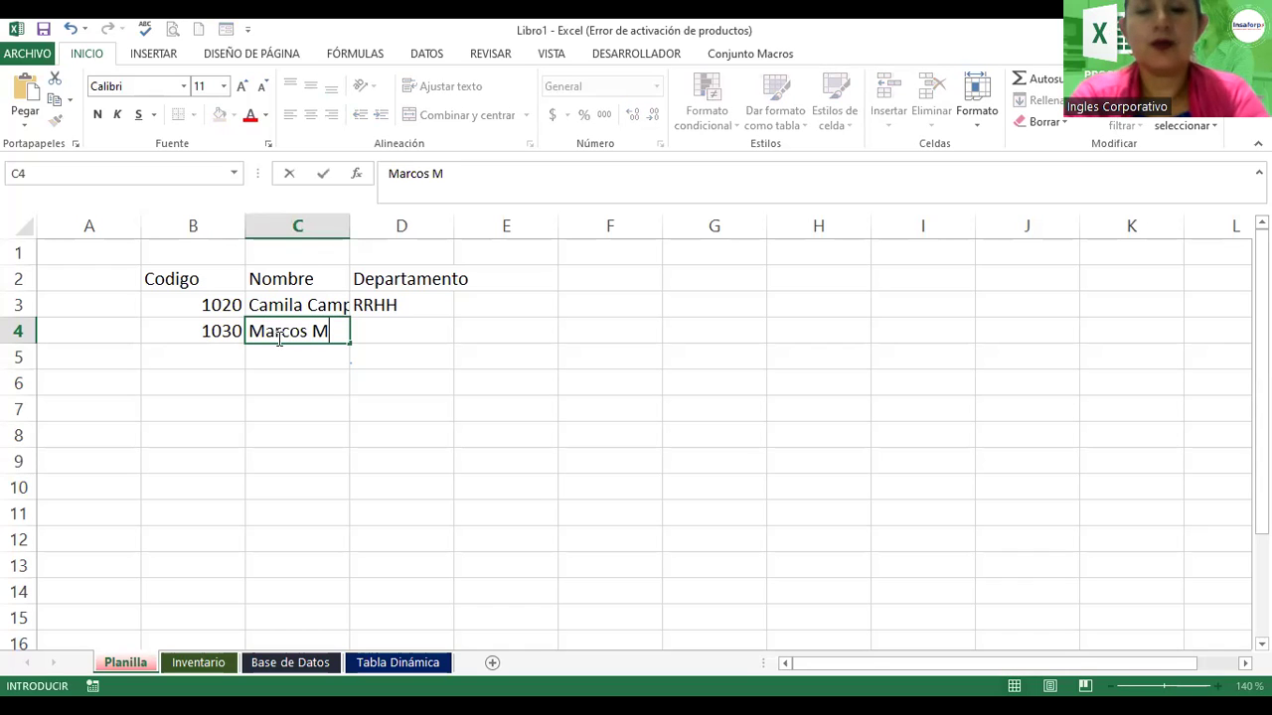
{"action": "key", "text": "Tab"}
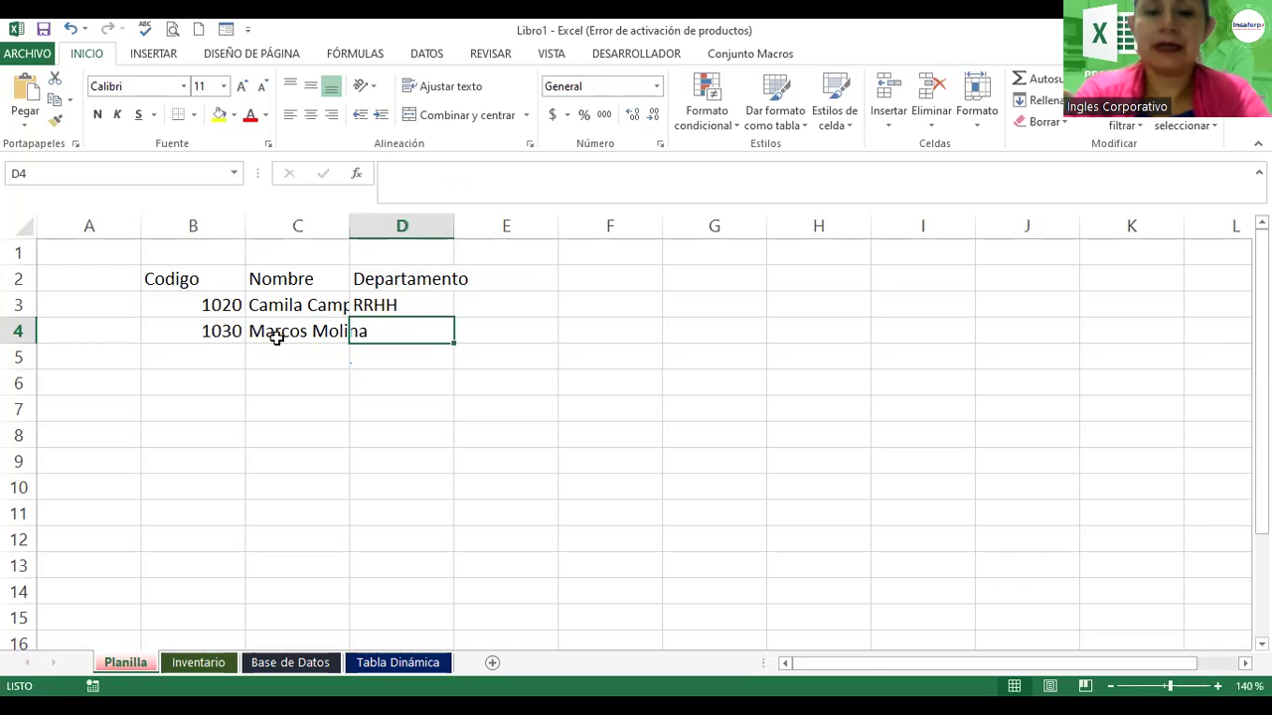
{"action": "type", "text": "Infor´má"}
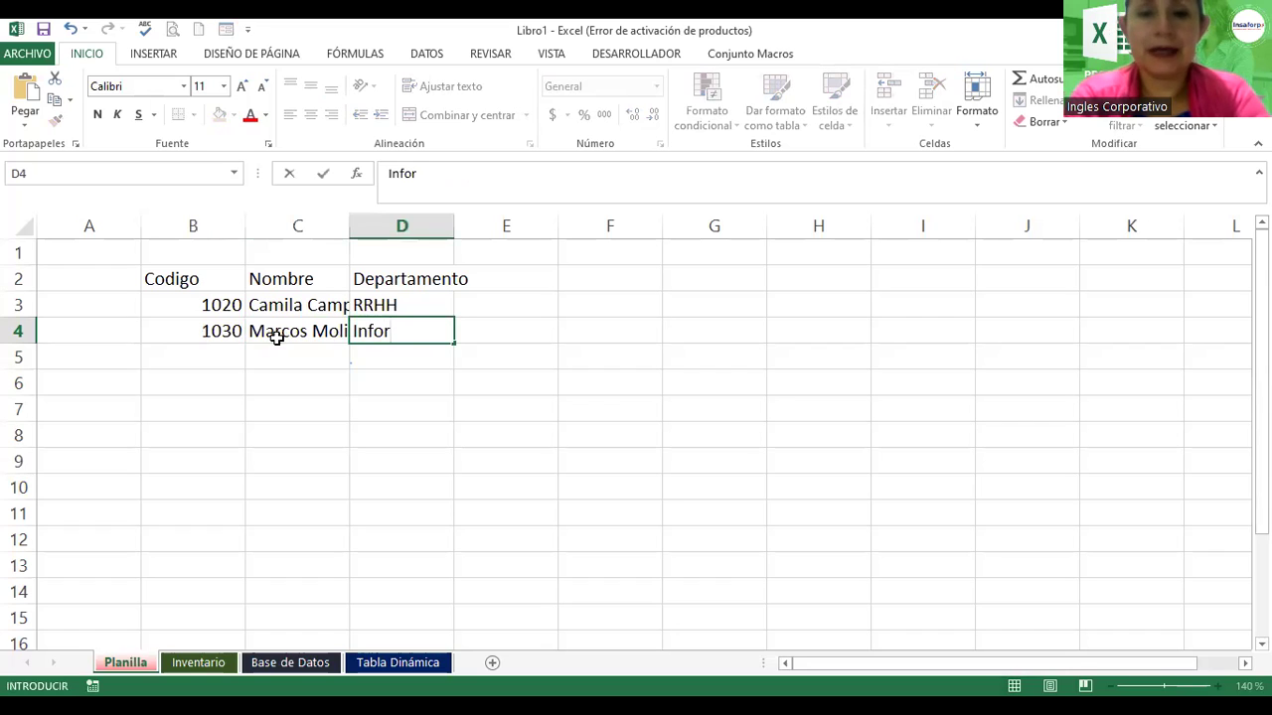
{"action": "key", "text": "BackSpace"}
{"action": "key", "text": "BackSpace"}
{"action": "key", "text": "BackSpace"}
{"action": "key", "text": "BackSpace"}
{"action": "type", "text": "rmpa"}
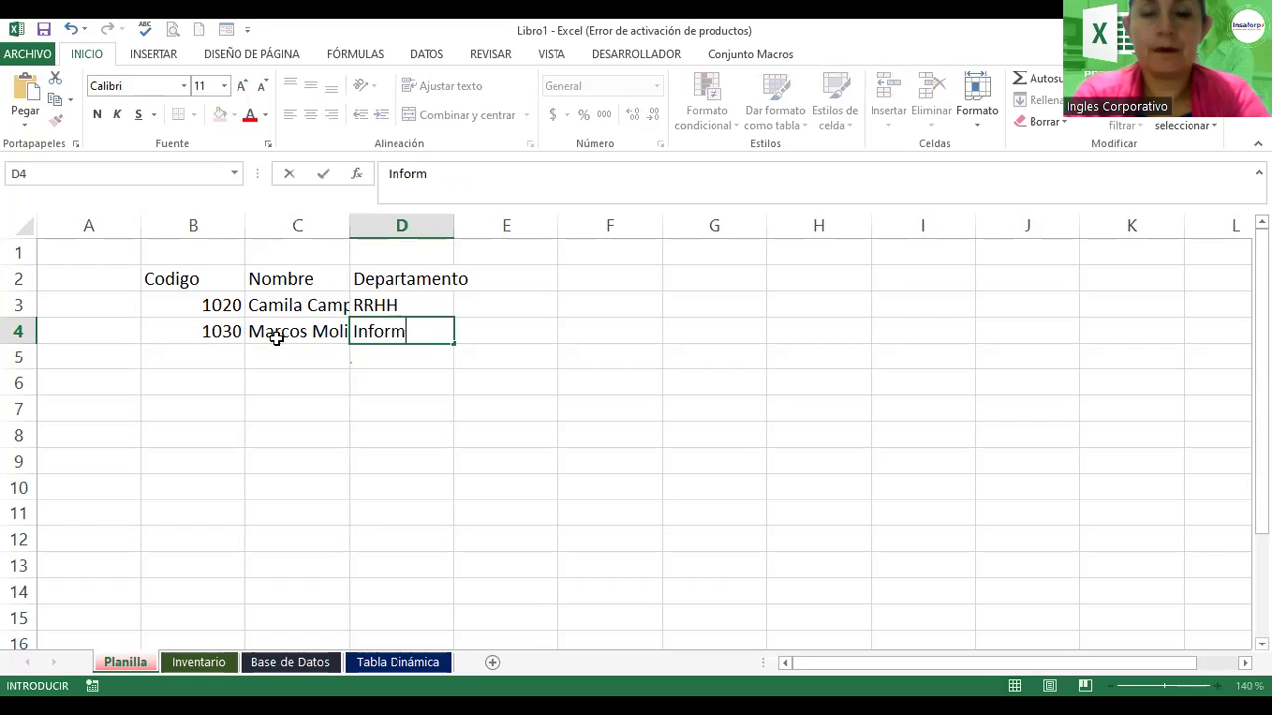
{"action": "key", "text": "BackSpace"}
{"action": "key", "text": "BackSpace"}
{"action": "type", "text": "ática"}
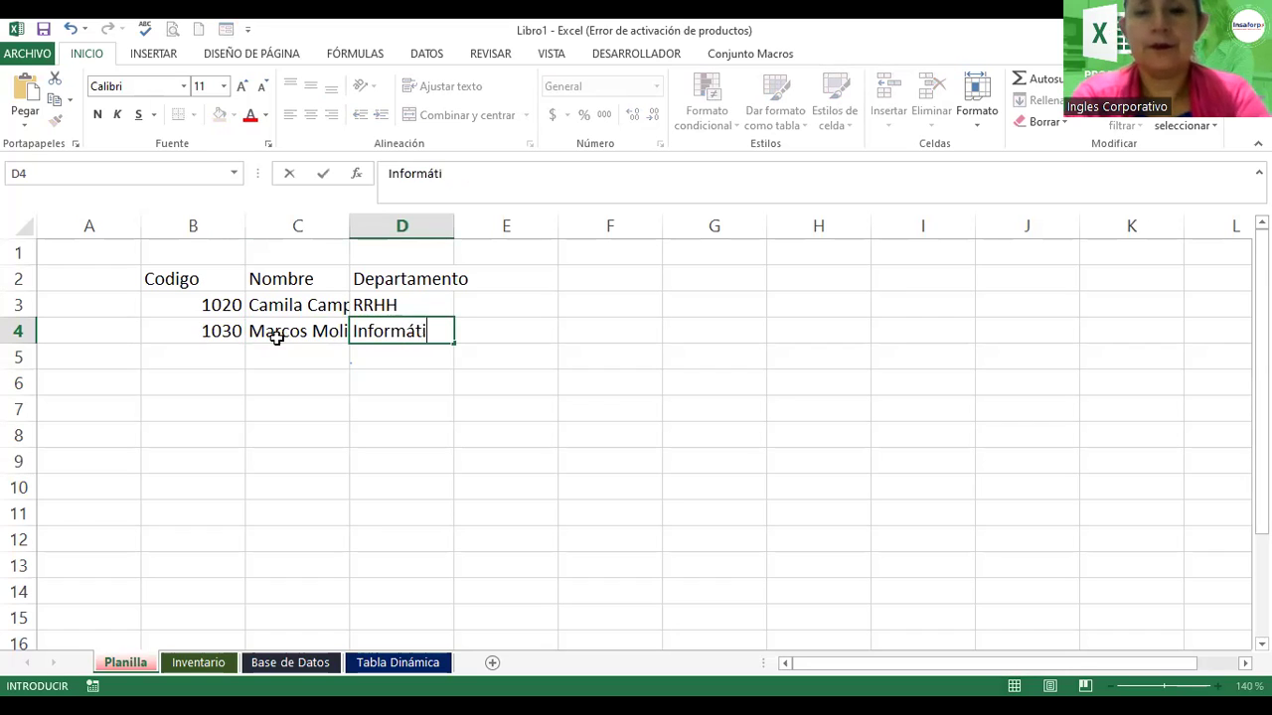
{"action": "key", "text": "Return"}
Step: Enter employees 1040 (Administrativo) and 1050 (Gerencial) with their names in rows 5–6
{"action": "key", "text": "Left"}
{"action": "key", "text": "Left"}
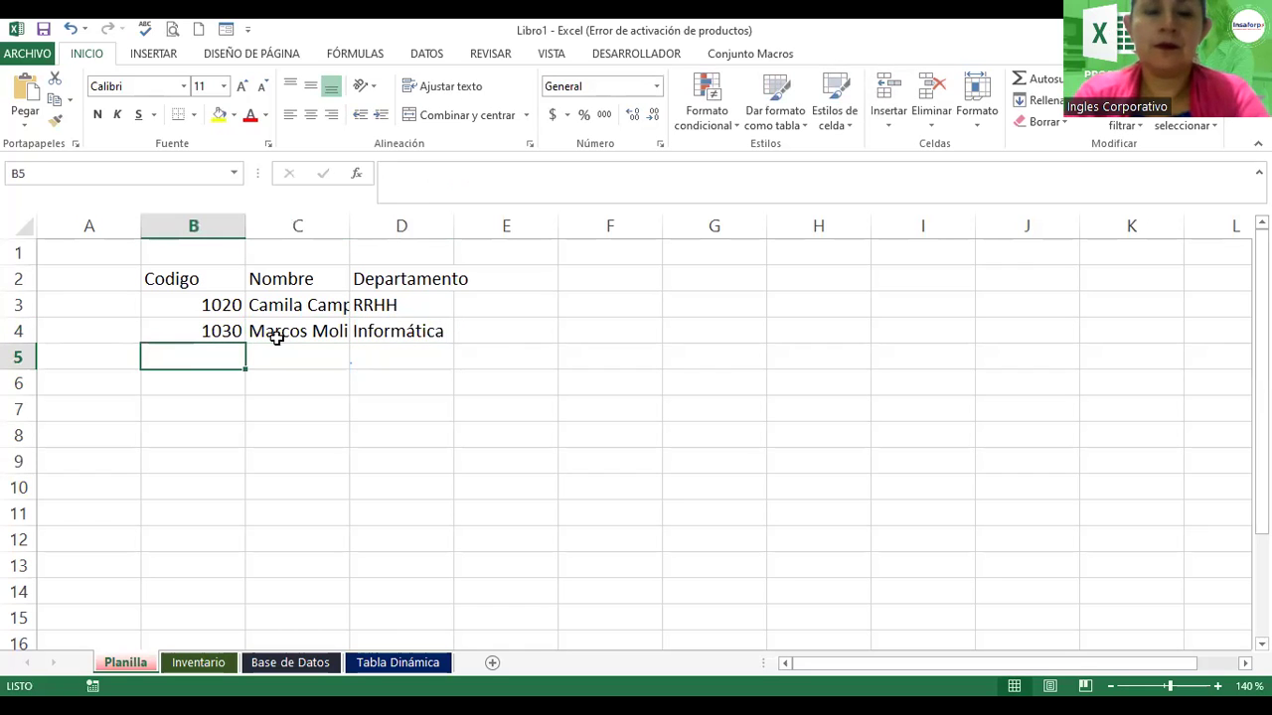
{"action": "type", "text": "1040"}
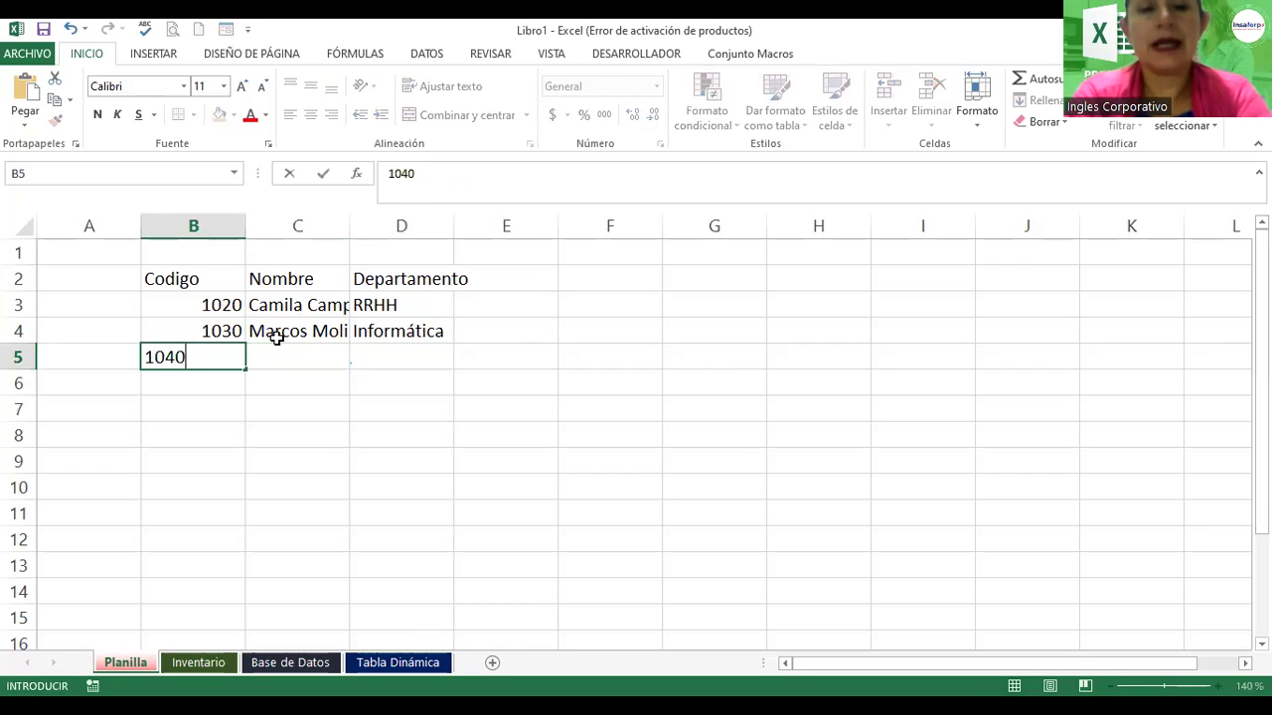
{"action": "key", "text": "Tab"}
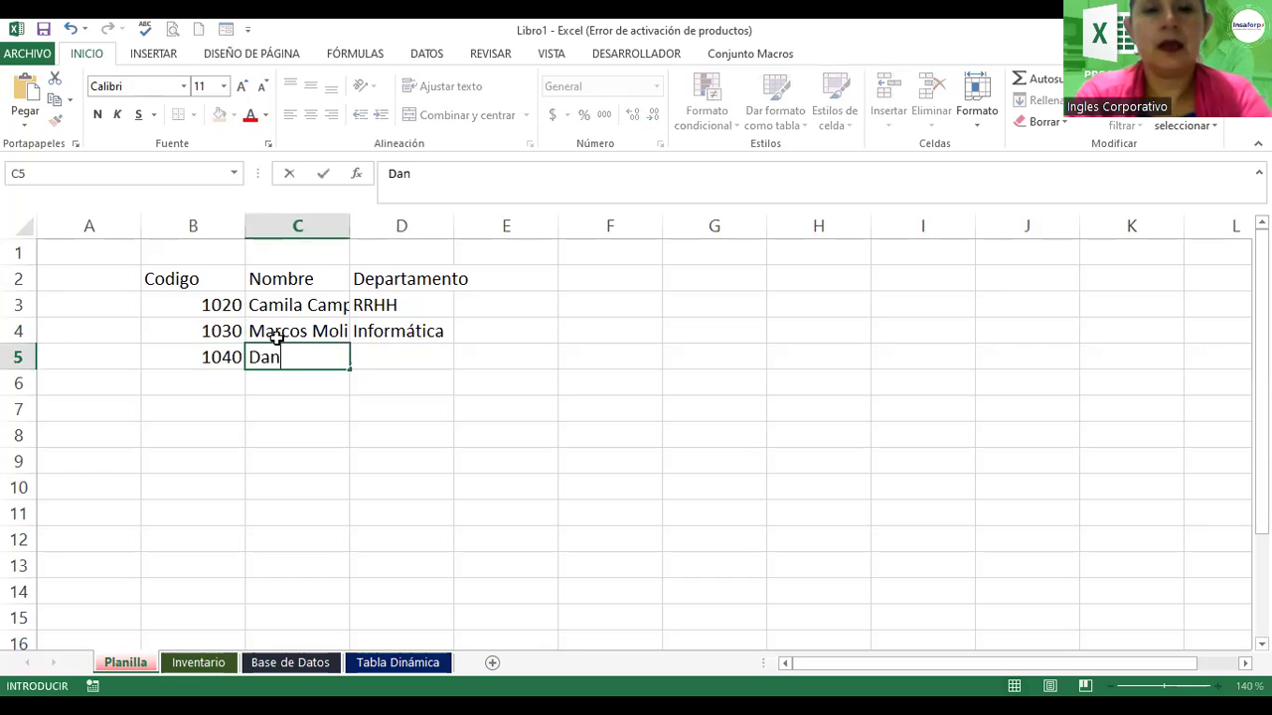
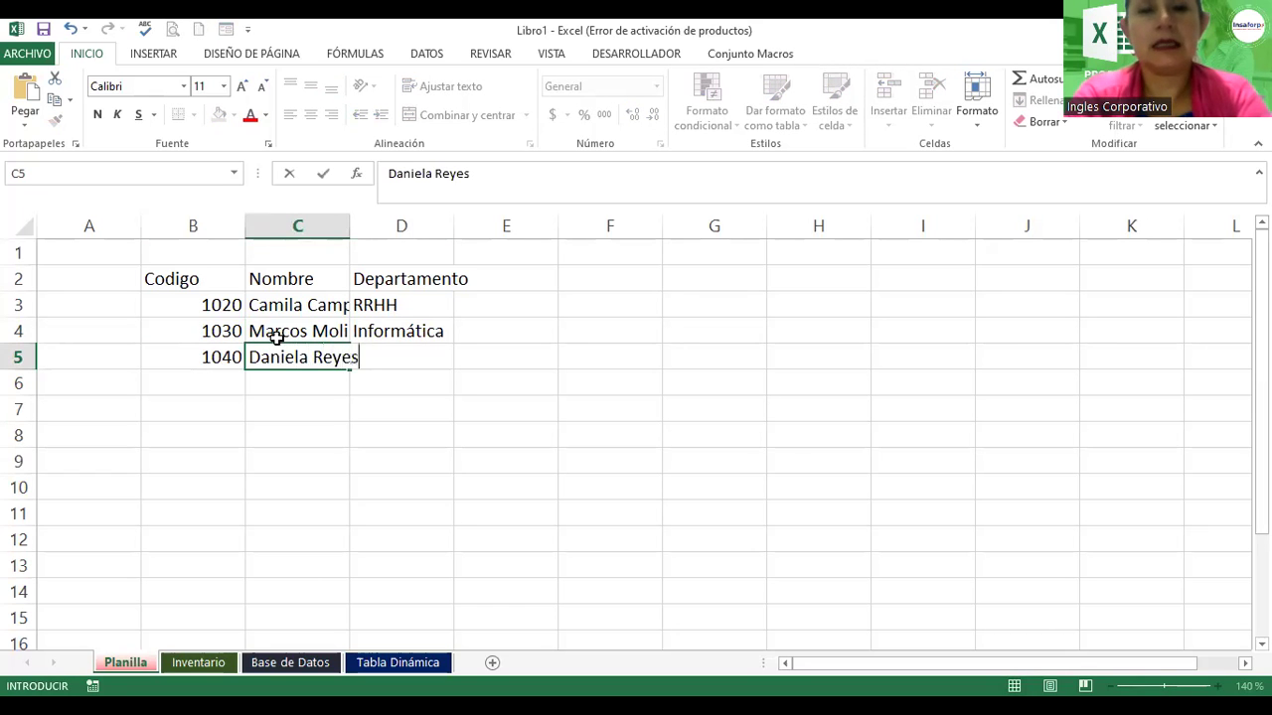
{"action": "key", "text": "Tab"}
{"action": "type", "text": "Administt"}
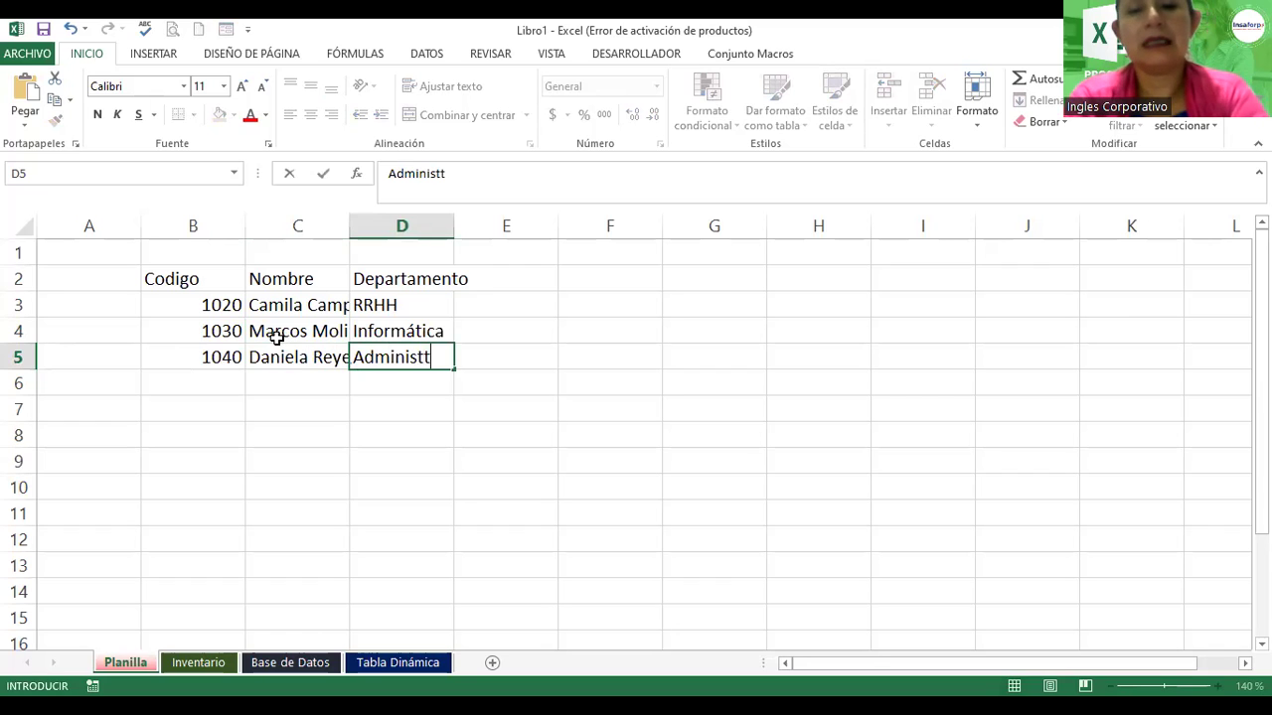
{"action": "key", "text": "BackSpace"}
{"action": "type", "text": "rativo"}
{"action": "key", "text": "Return"}
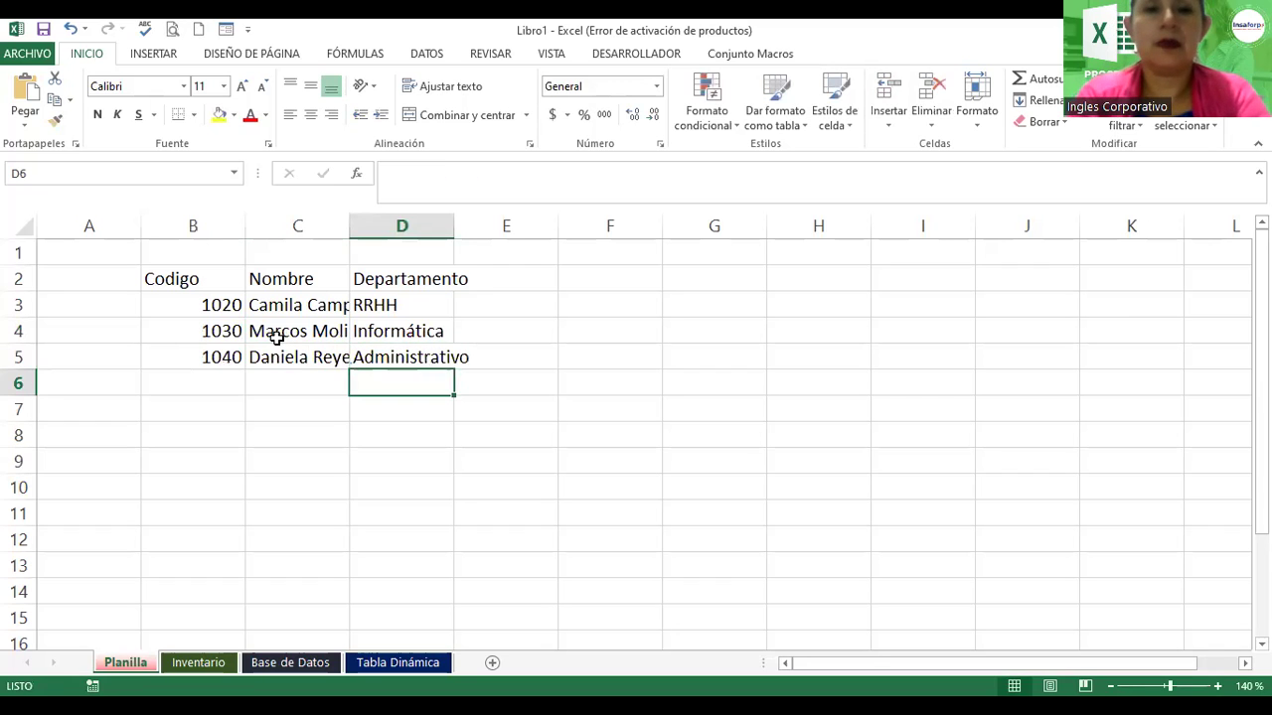
{"action": "left_click", "coordinate": [206, 378]}
{"action": "type", "text": "1050"}
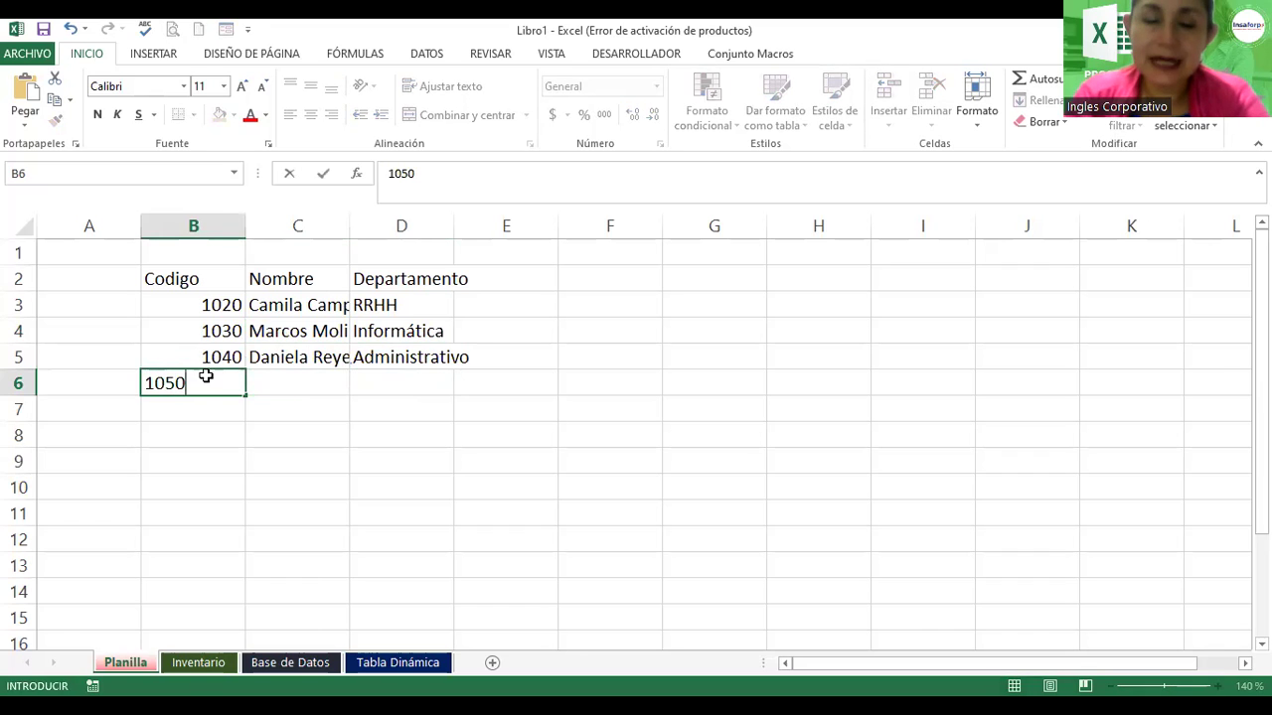
{"action": "key", "text": "Tab"}
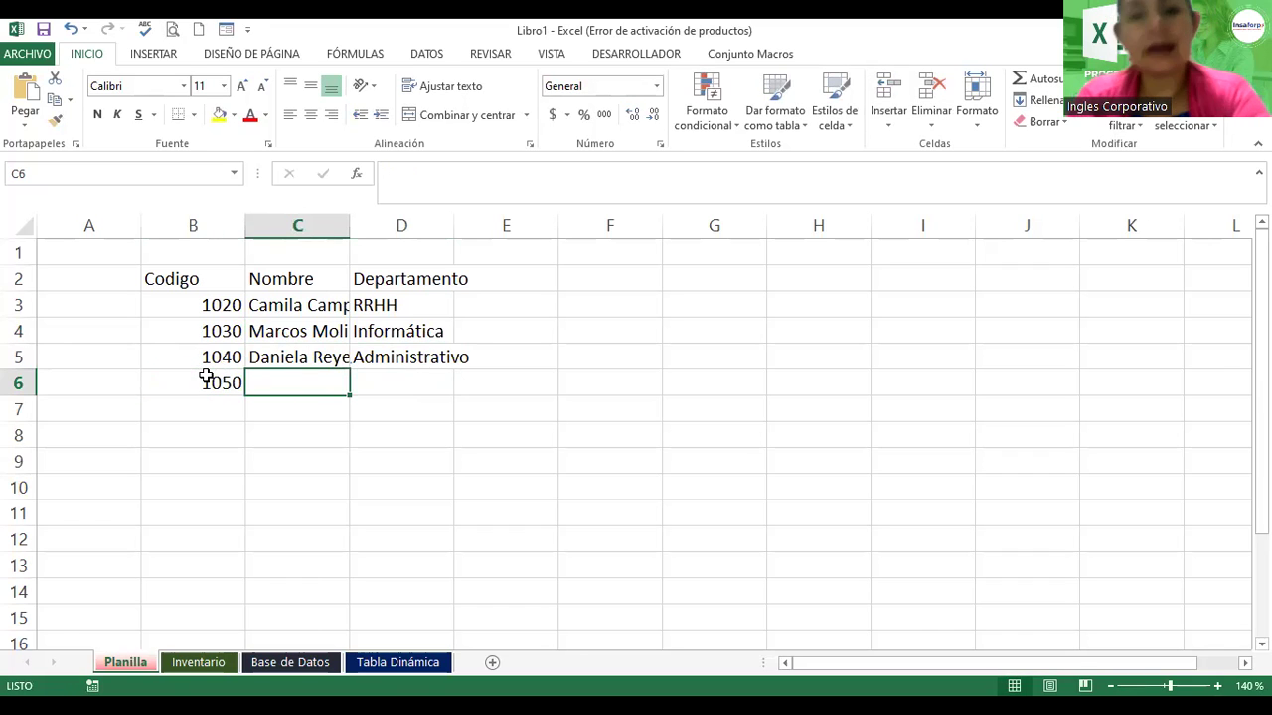
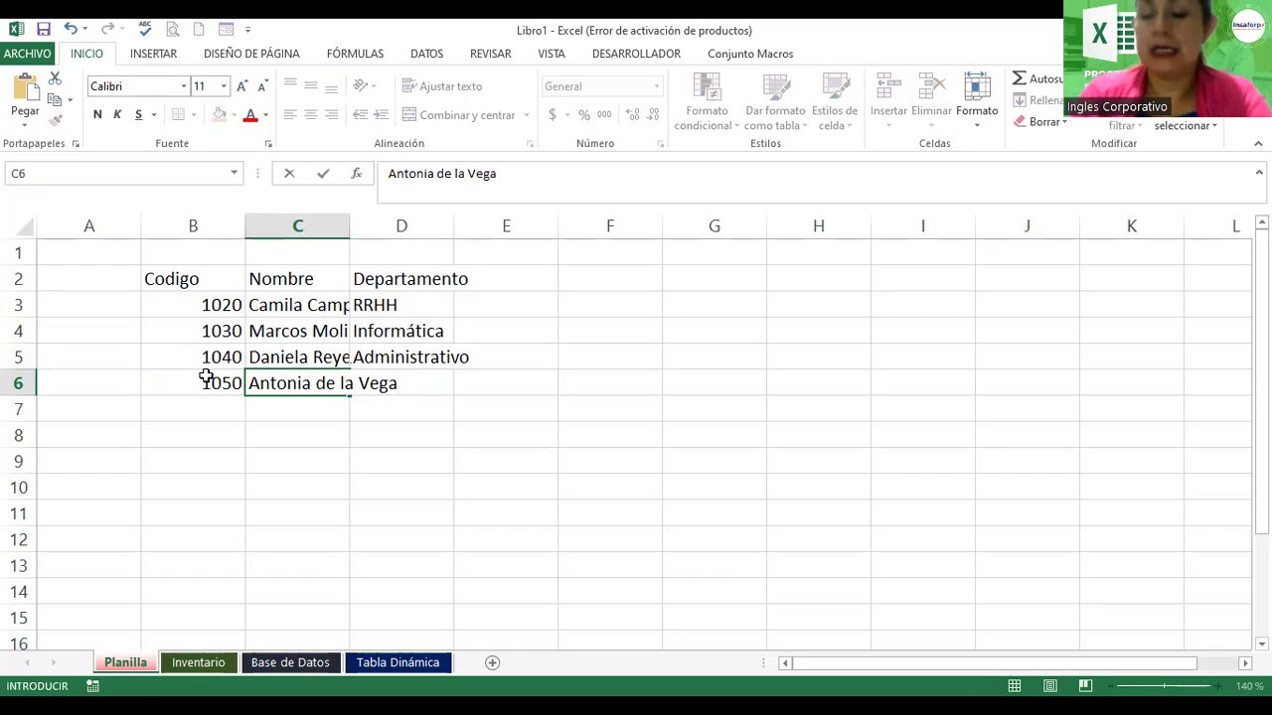
{"action": "key", "text": "Tab"}
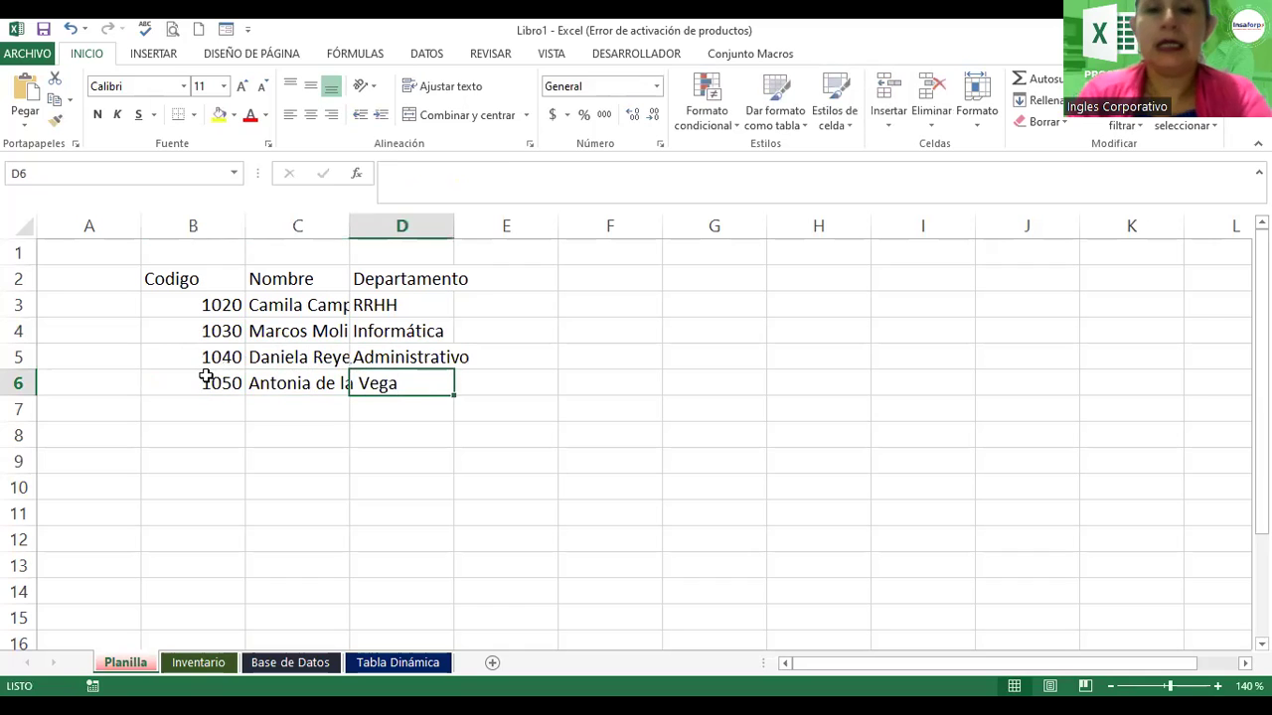
{"action": "type", "text": "Gerencial"}
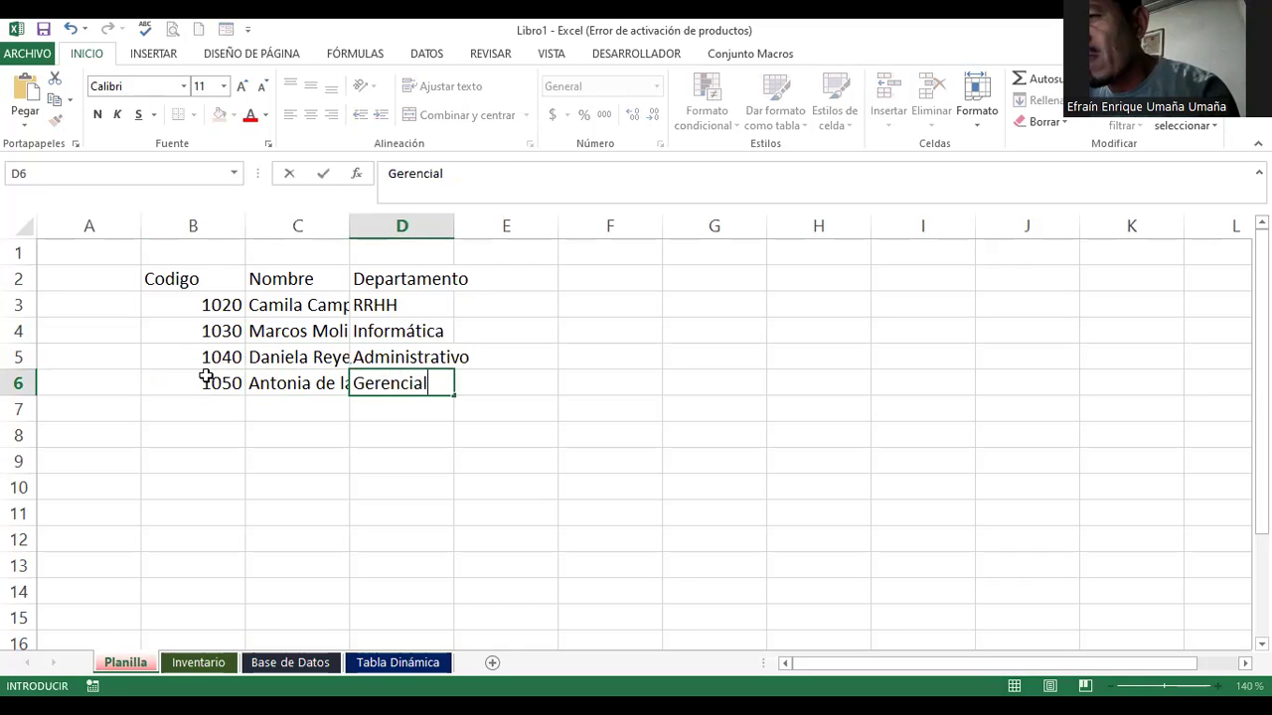
{"action": "key", "text": "Return"}
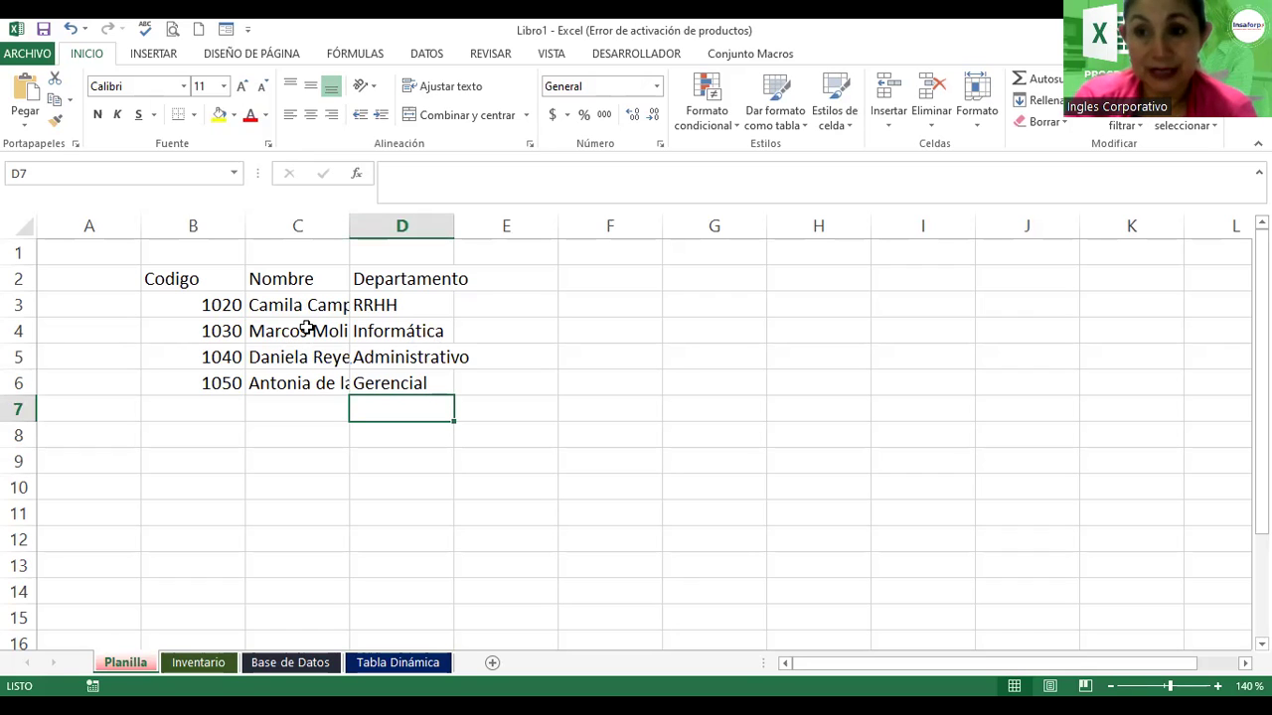
{"action": "left_click", "coordinate": [306, 310]}
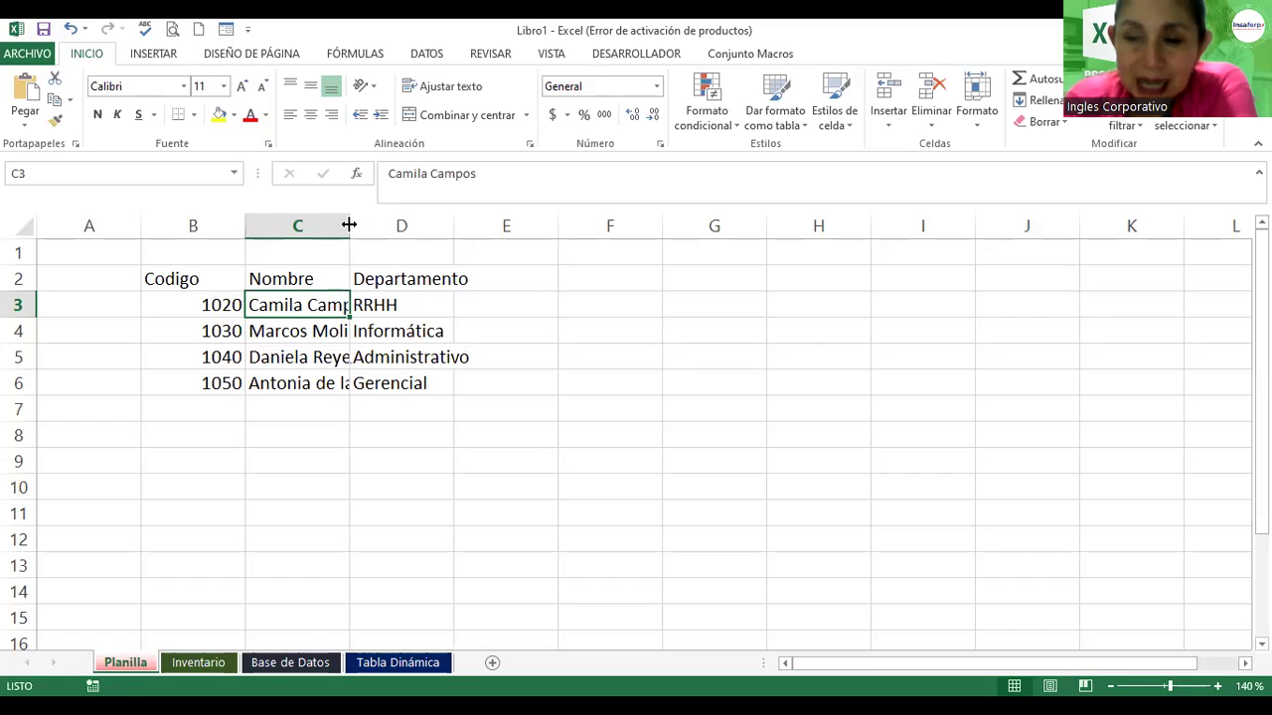
Step: Test widening column C, restore it, and check the cut-off names in C3:C6
{"action": "left_click_drag", "start_coordinate": [349, 225], "coordinate": [424, 220]}
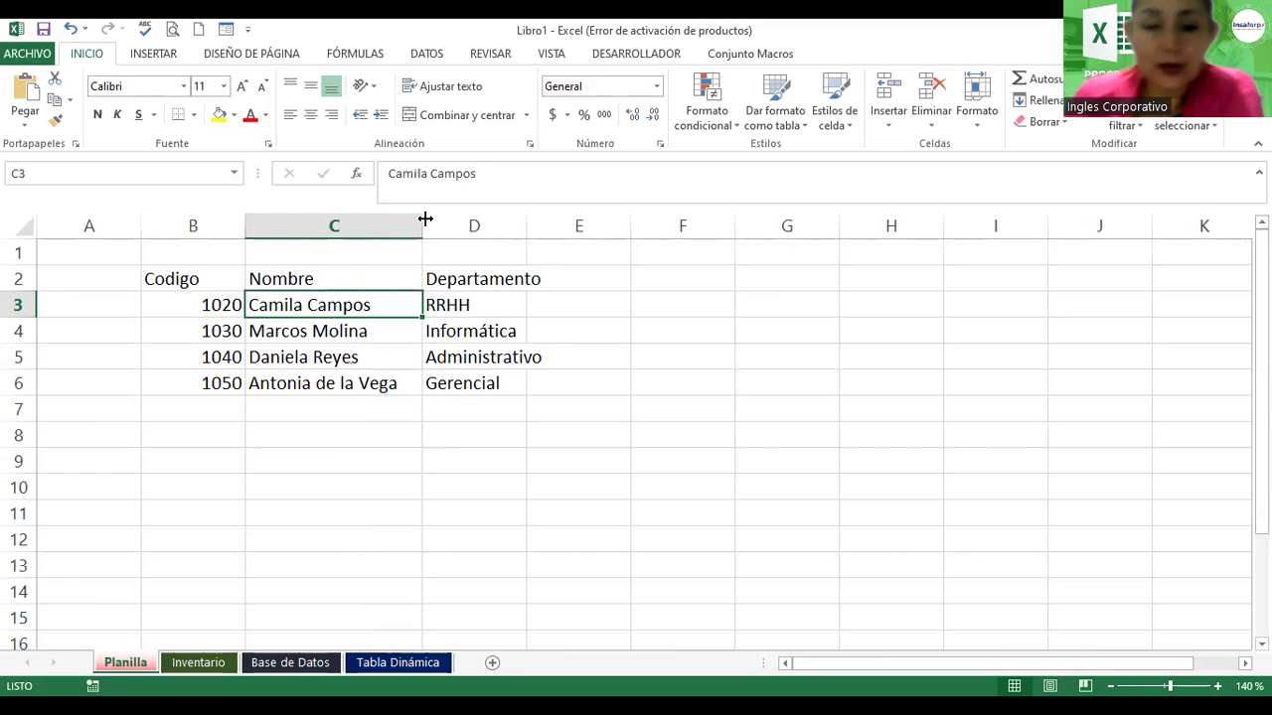
{"action": "left_click_drag", "start_coordinate": [424, 220], "coordinate": [350, 219]}
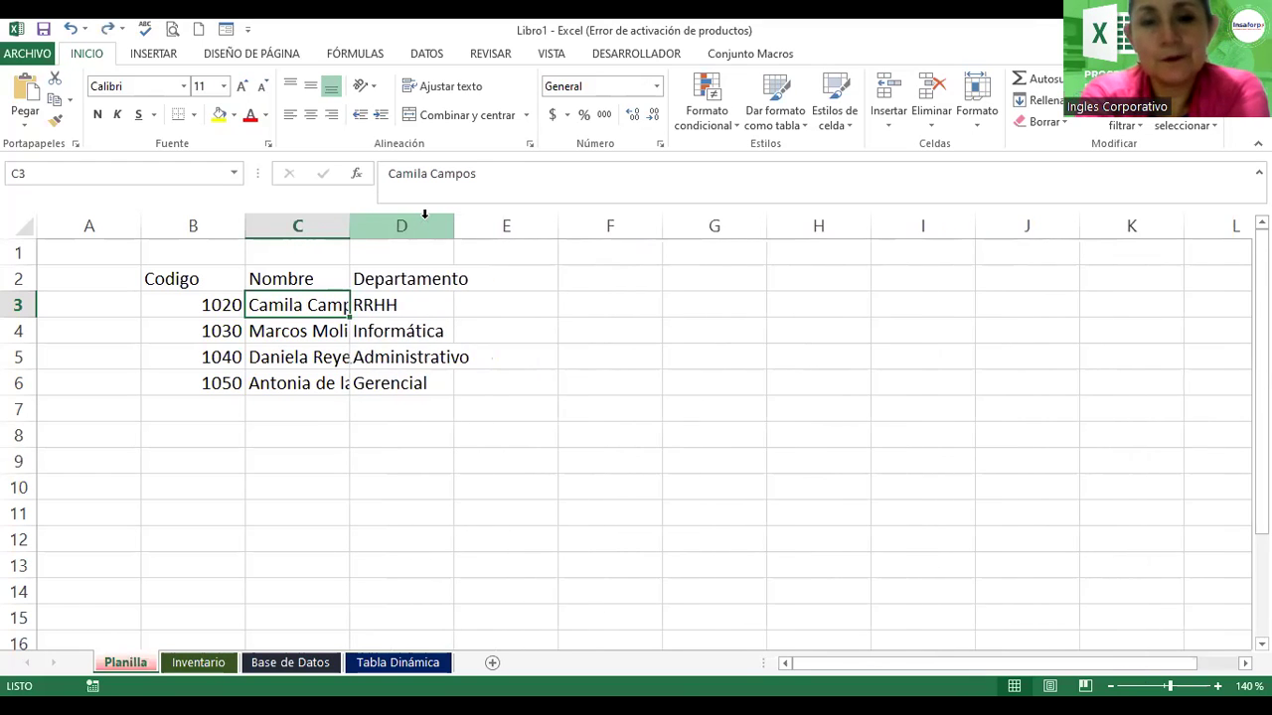
{"action": "left_click", "coordinate": [292, 358]}
{"action": "left_click", "coordinate": [295, 377]}
{"action": "left_click", "coordinate": [294, 332]}
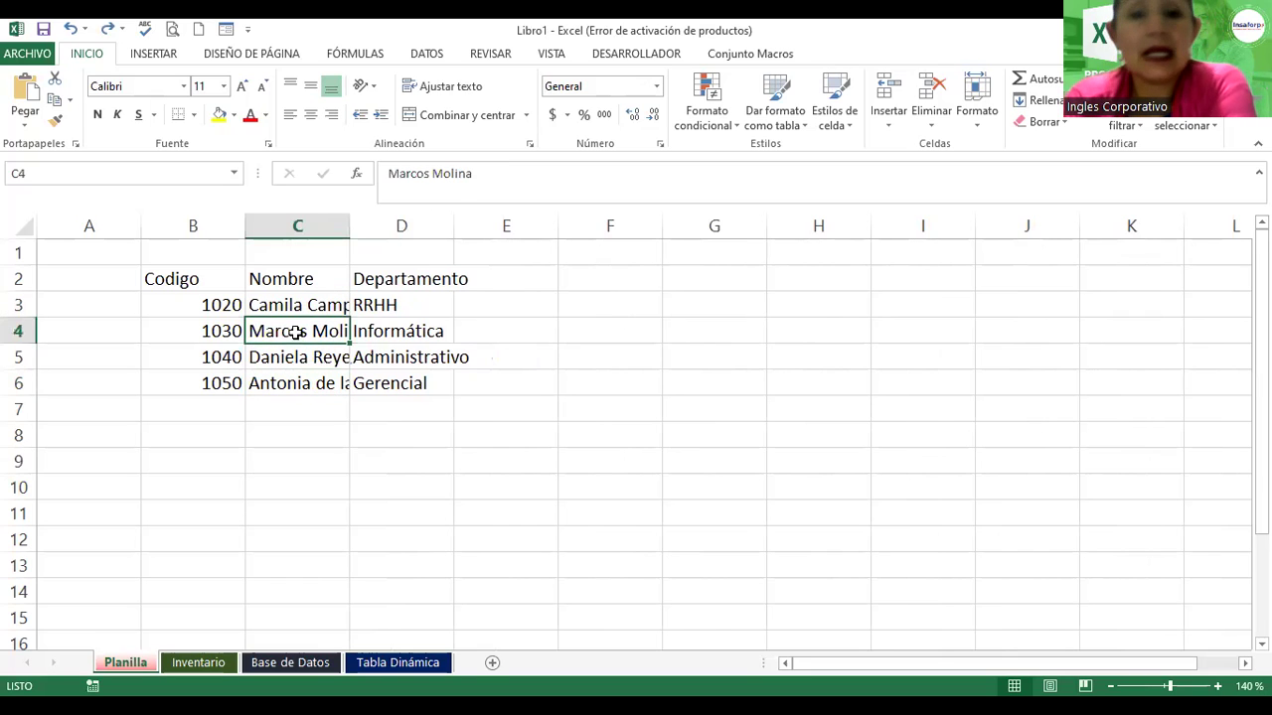
{"action": "left_click", "coordinate": [292, 305]}
{"action": "left_click", "coordinate": [289, 350]}
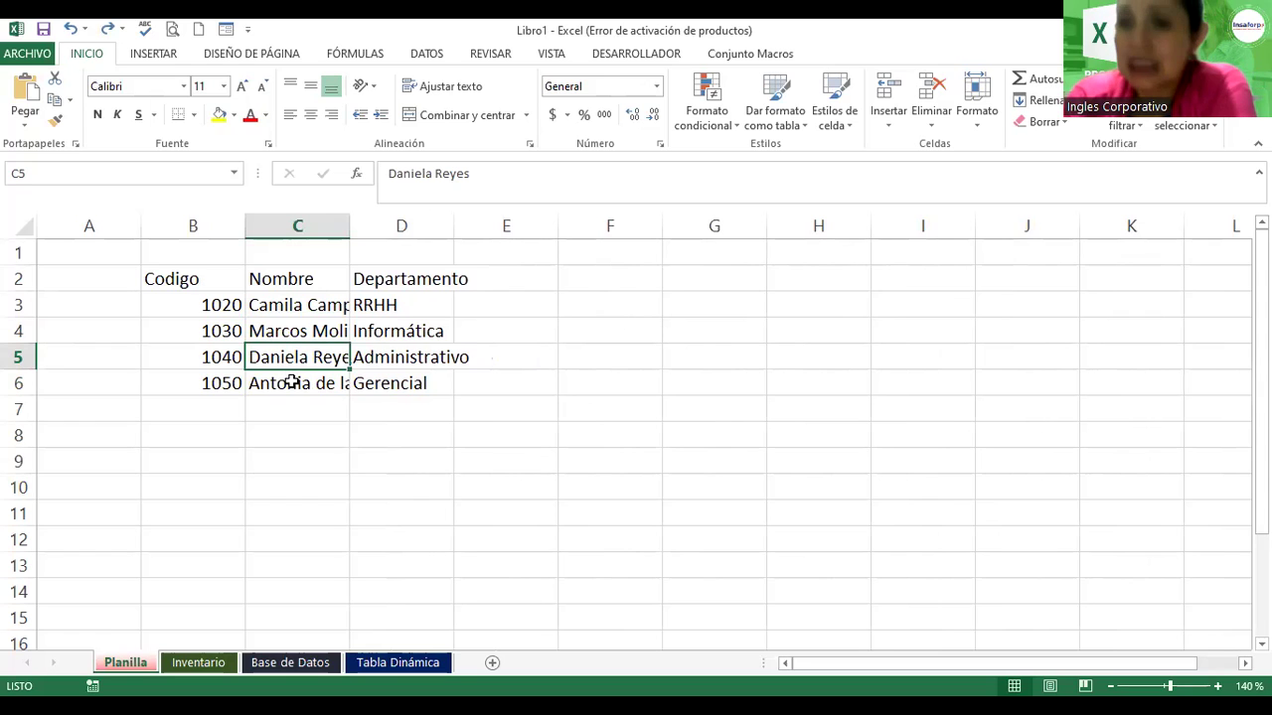
{"action": "left_click", "coordinate": [291, 387]}
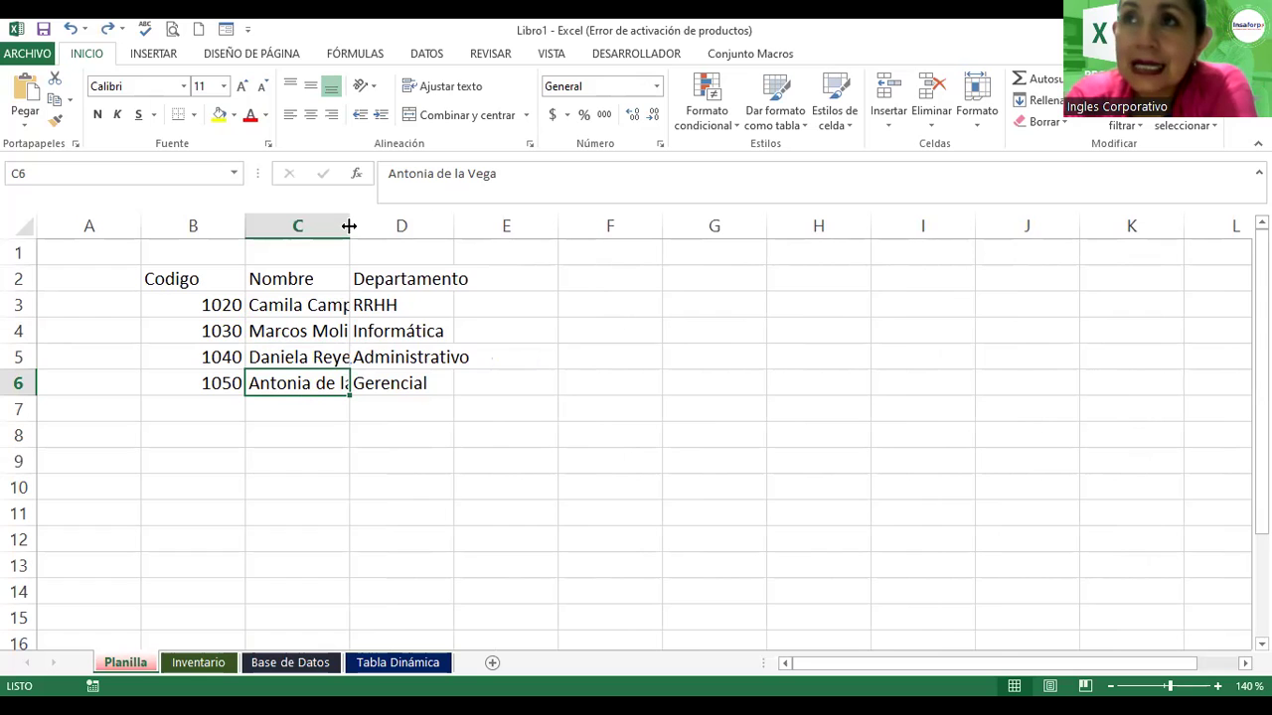
Step: Widen column C until the longest name in C6 fits fully
{"action": "left_click_drag", "start_coordinate": [349, 227], "coordinate": [402, 231]}
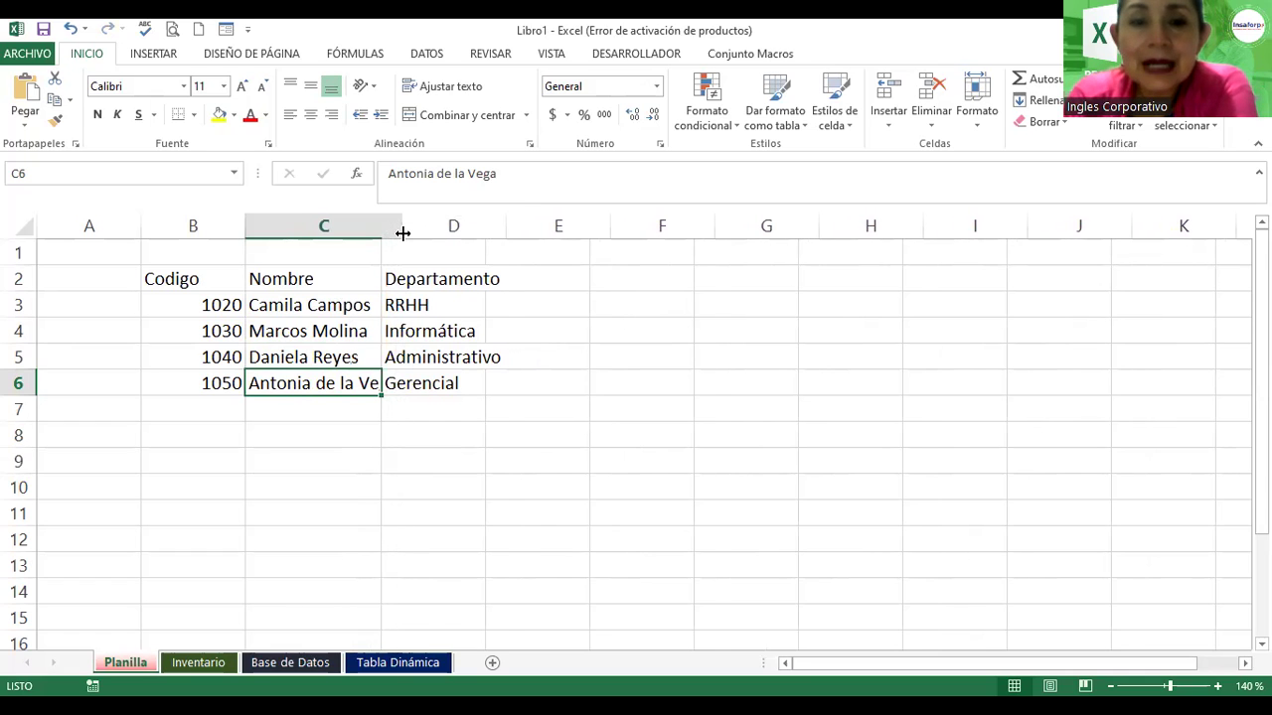
{"action": "left_click_drag", "start_coordinate": [413, 229], "coordinate": [417, 230]}
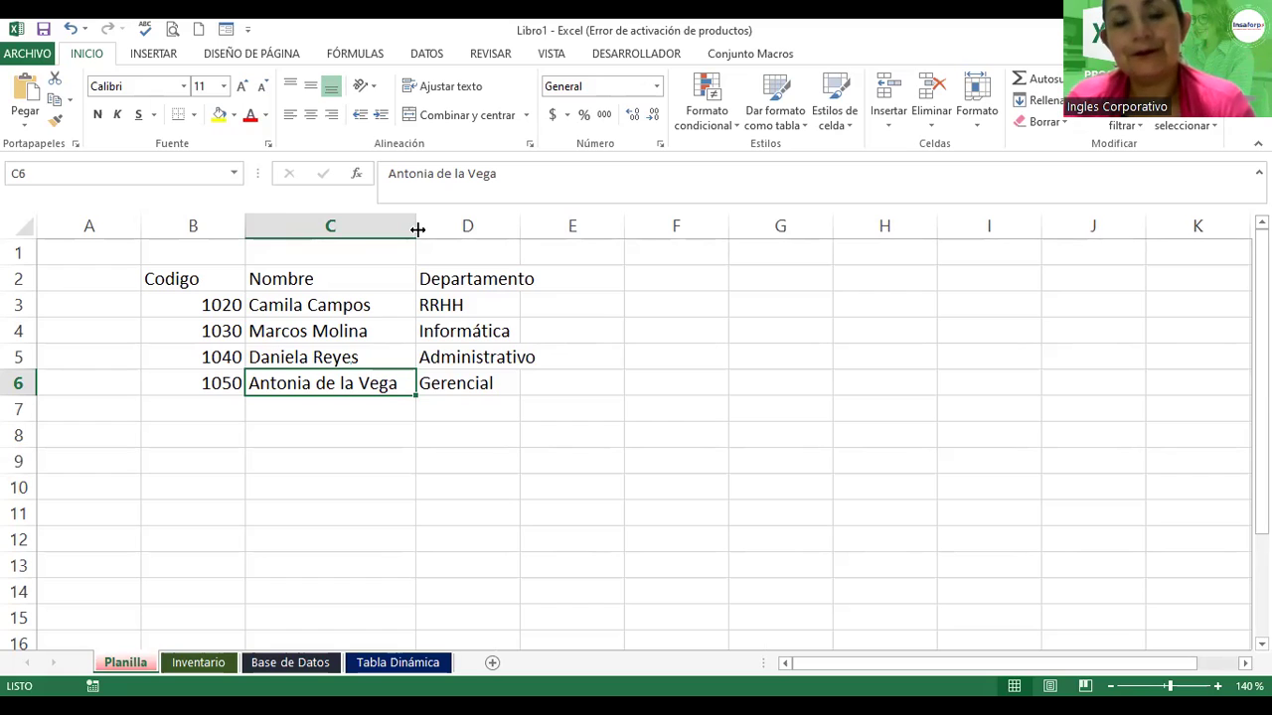
{"action": "left_click_drag", "start_coordinate": [418, 229], "coordinate": [435, 227]}
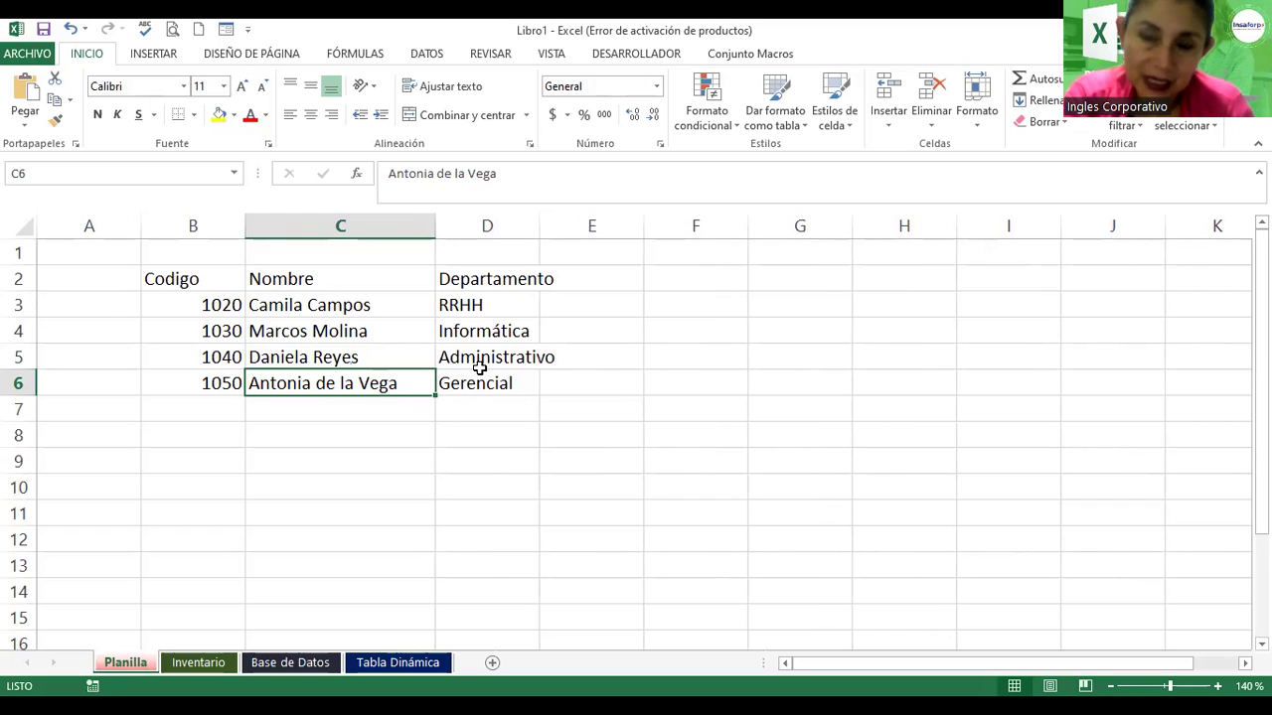
{"action": "left_click", "coordinate": [692, 291]}
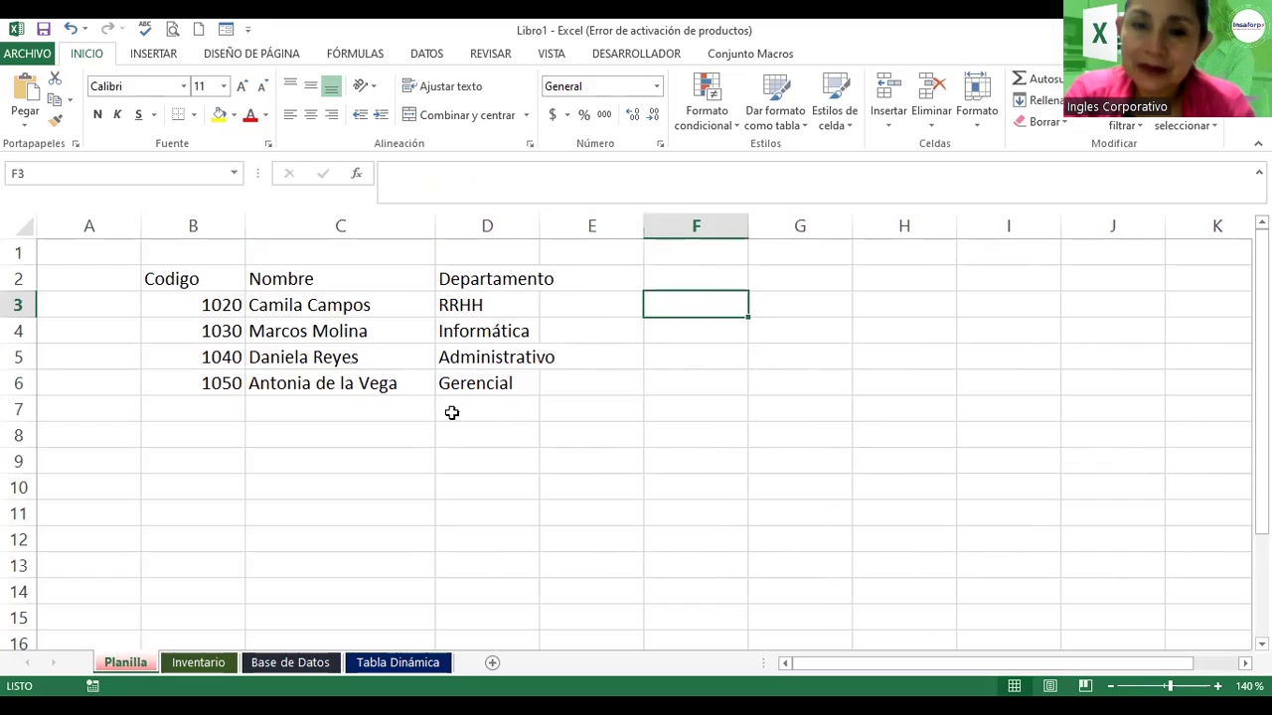
Step: Make header row 2 taller than the data rows
{"action": "left_click_drag", "start_coordinate": [474, 378], "coordinate": [467, 359]}
{"action": "left_click", "coordinate": [314, 331]}
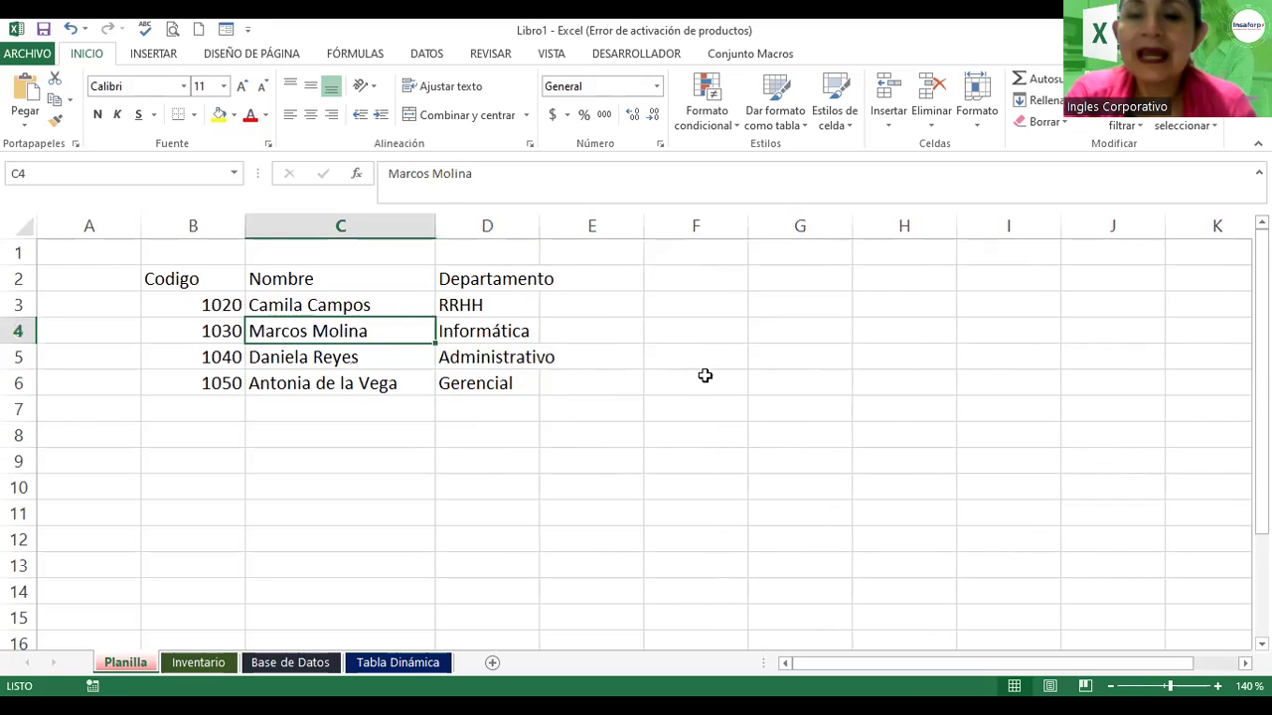
{"action": "left_click", "coordinate": [666, 332]}
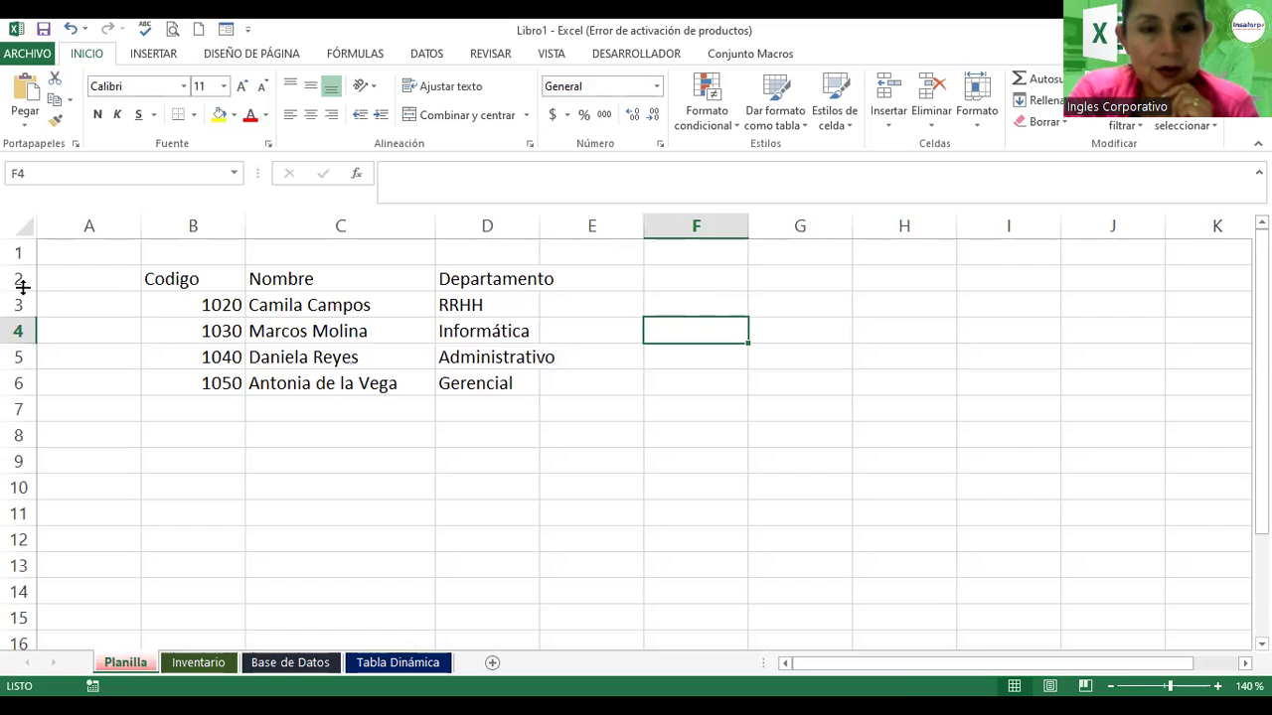
{"action": "left_click_drag", "start_coordinate": [22, 287], "coordinate": [32, 310]}
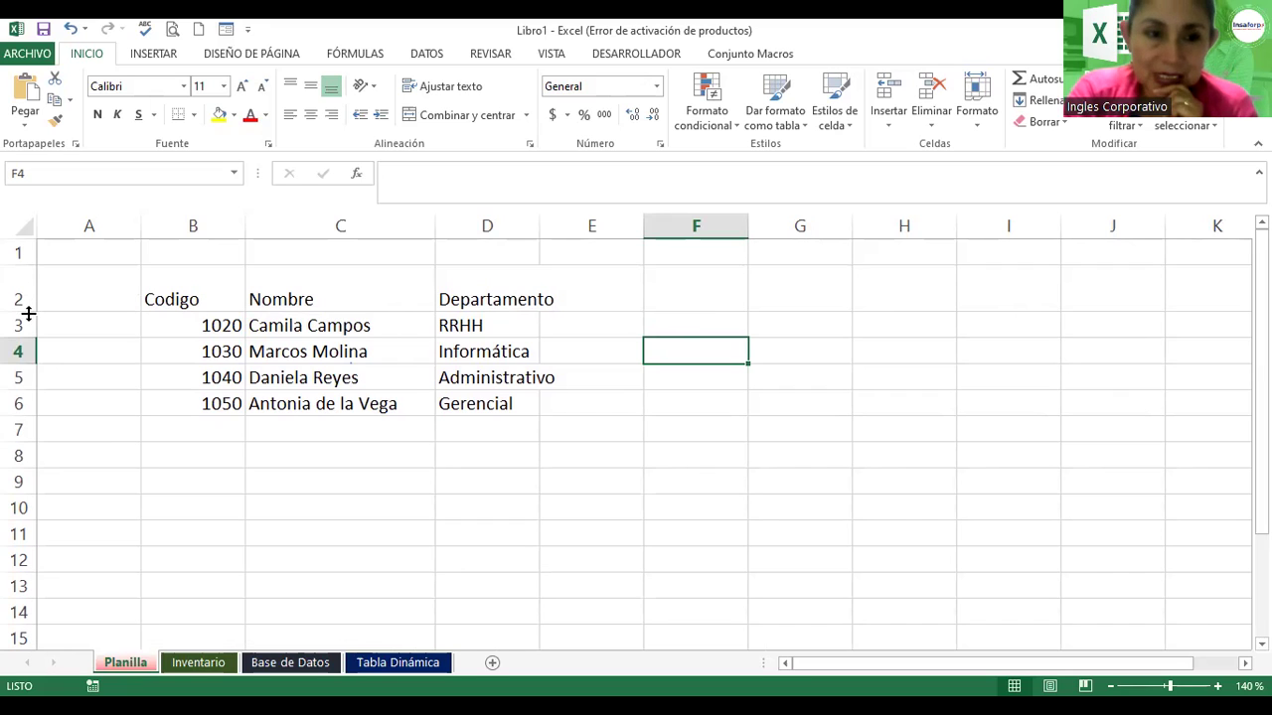
{"action": "left_click_drag", "start_coordinate": [32, 310], "coordinate": [32, 313]}
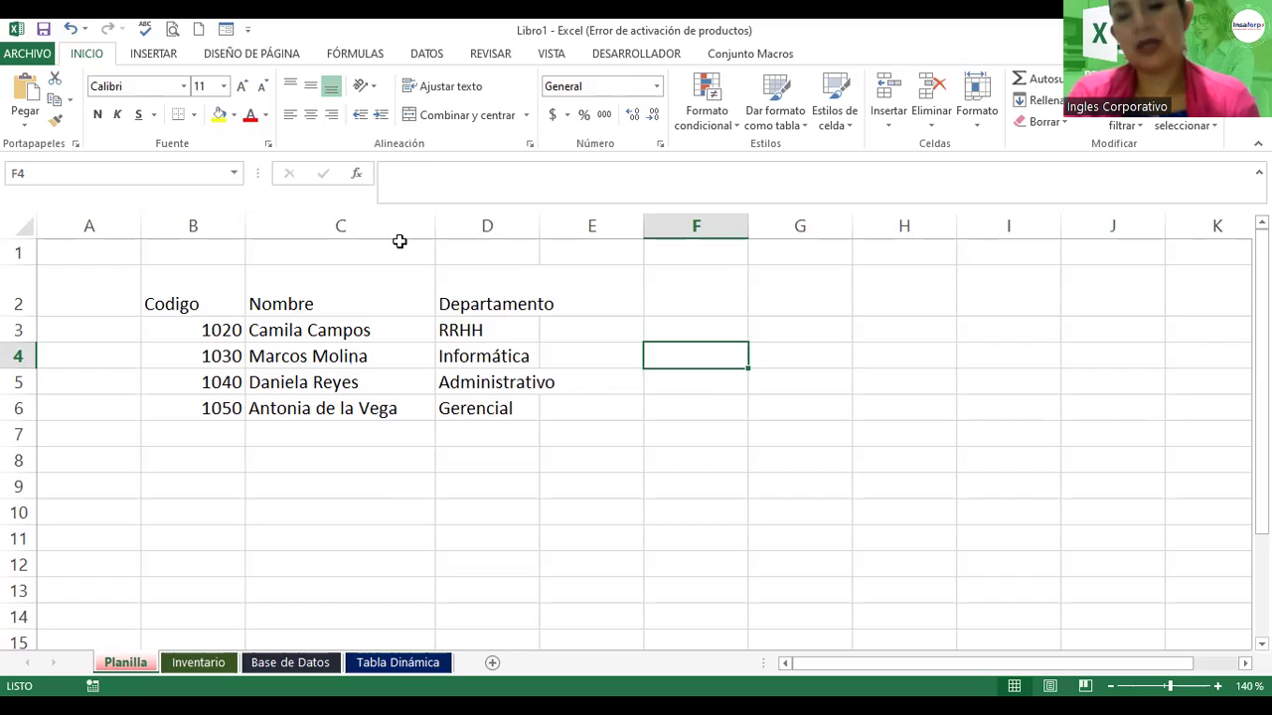
{"action": "left_click", "coordinate": [231, 333]}
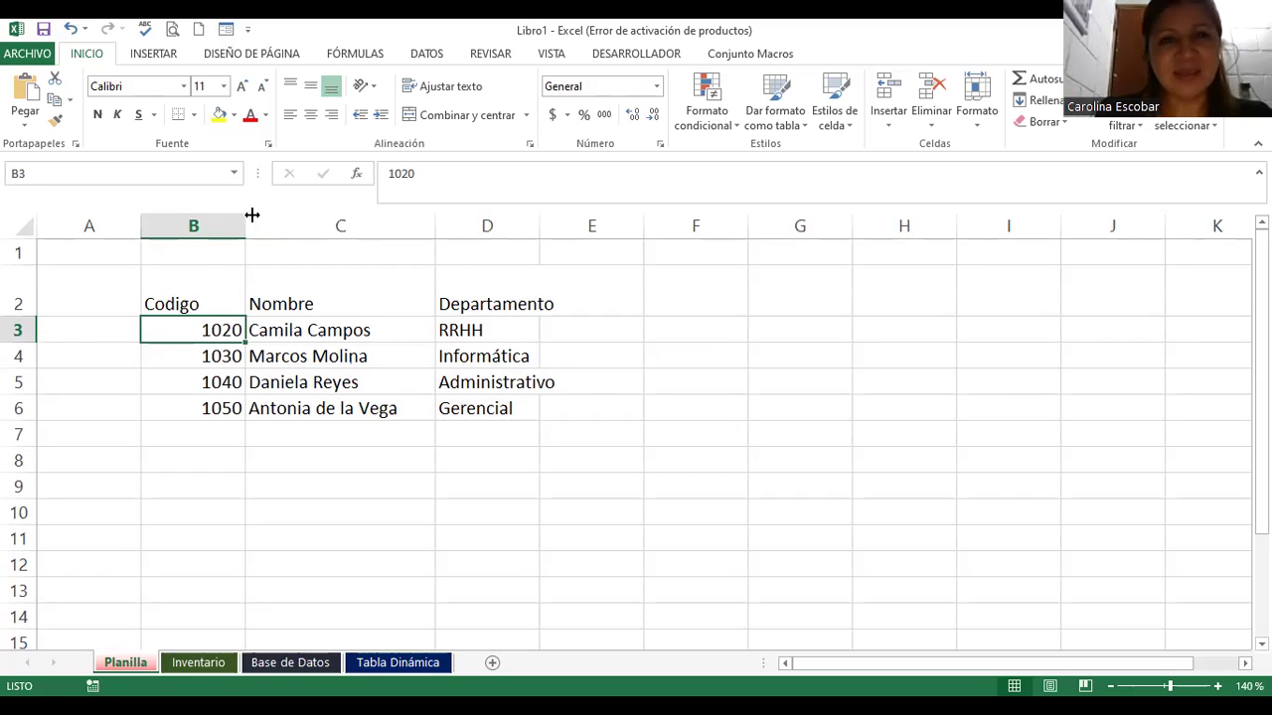
{"action": "left_click", "coordinate": [331, 357]}
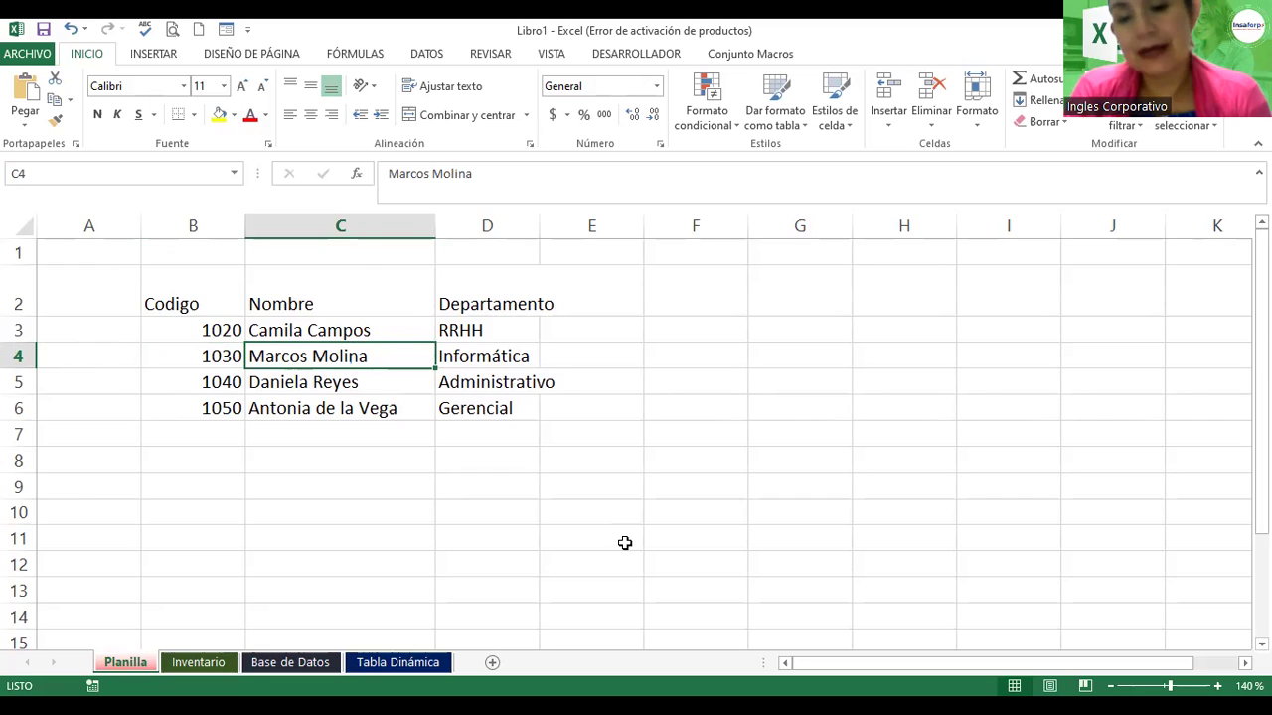
Step: Enter 'Creado por:' followed by the author's name in cell B8
{"action": "left_click", "coordinate": [193, 465]}
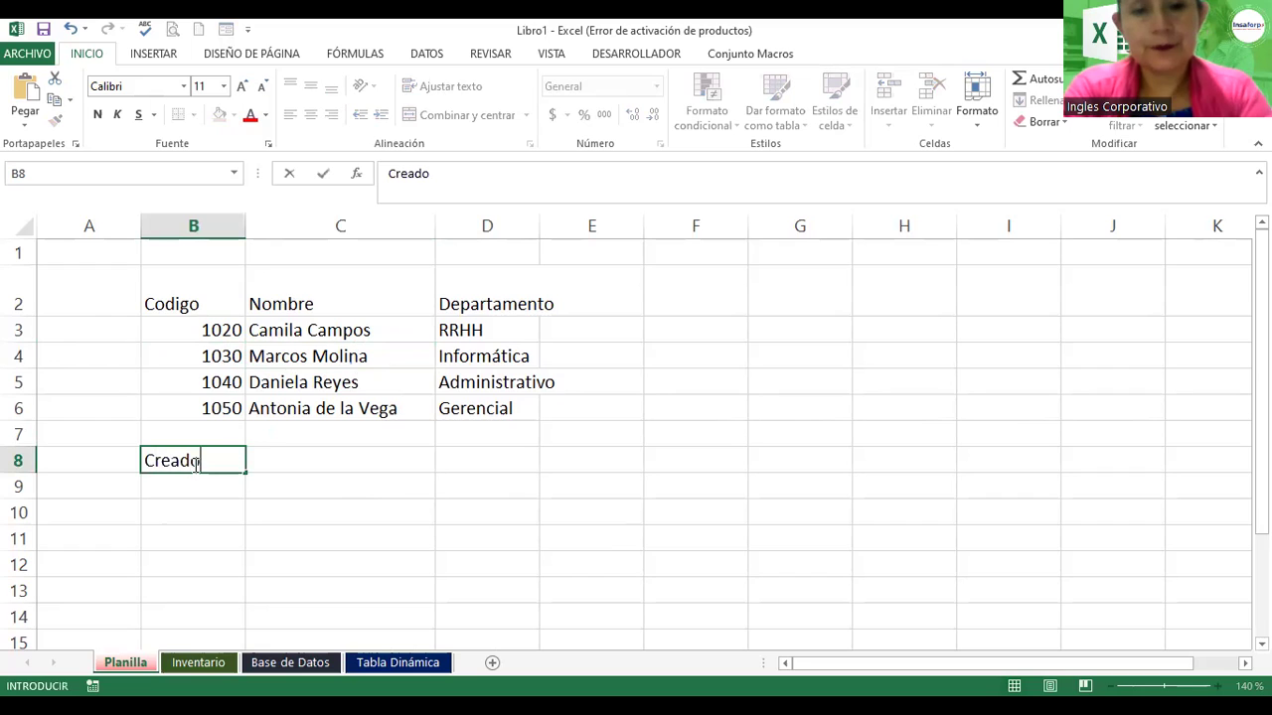
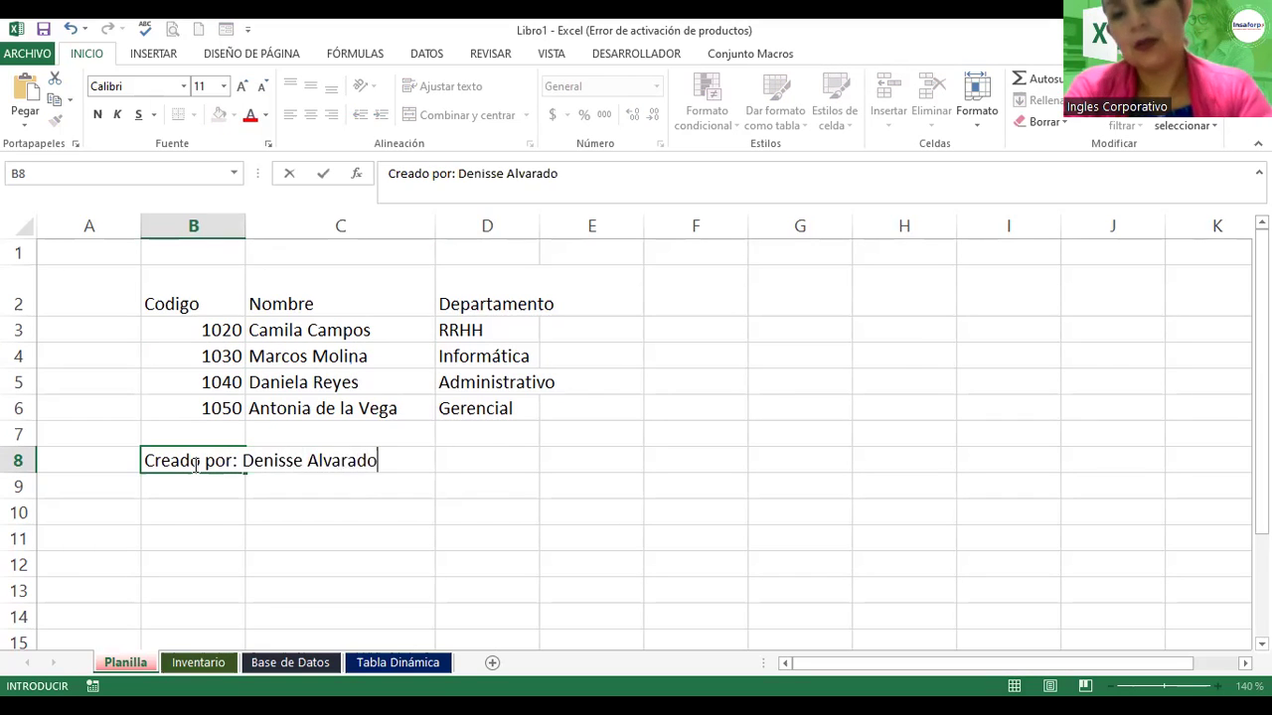
{"action": "key", "text": "Return"}
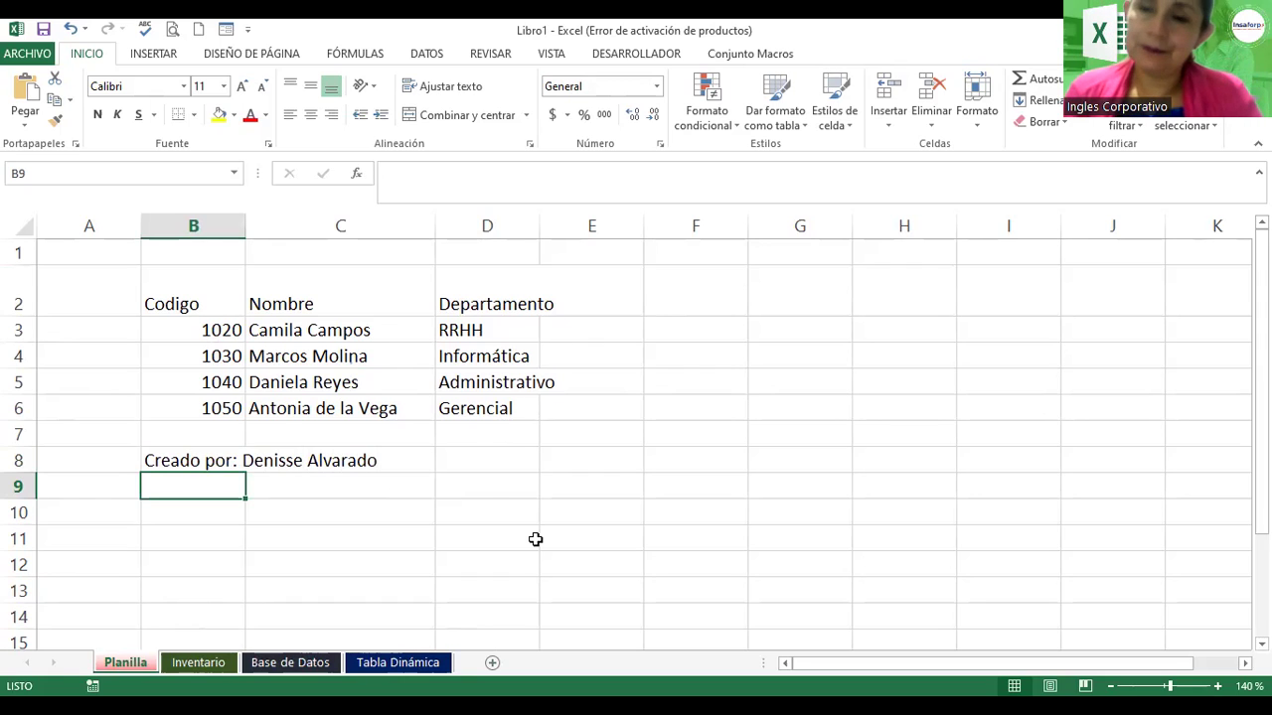
{"action": "left_click", "coordinate": [177, 463]}
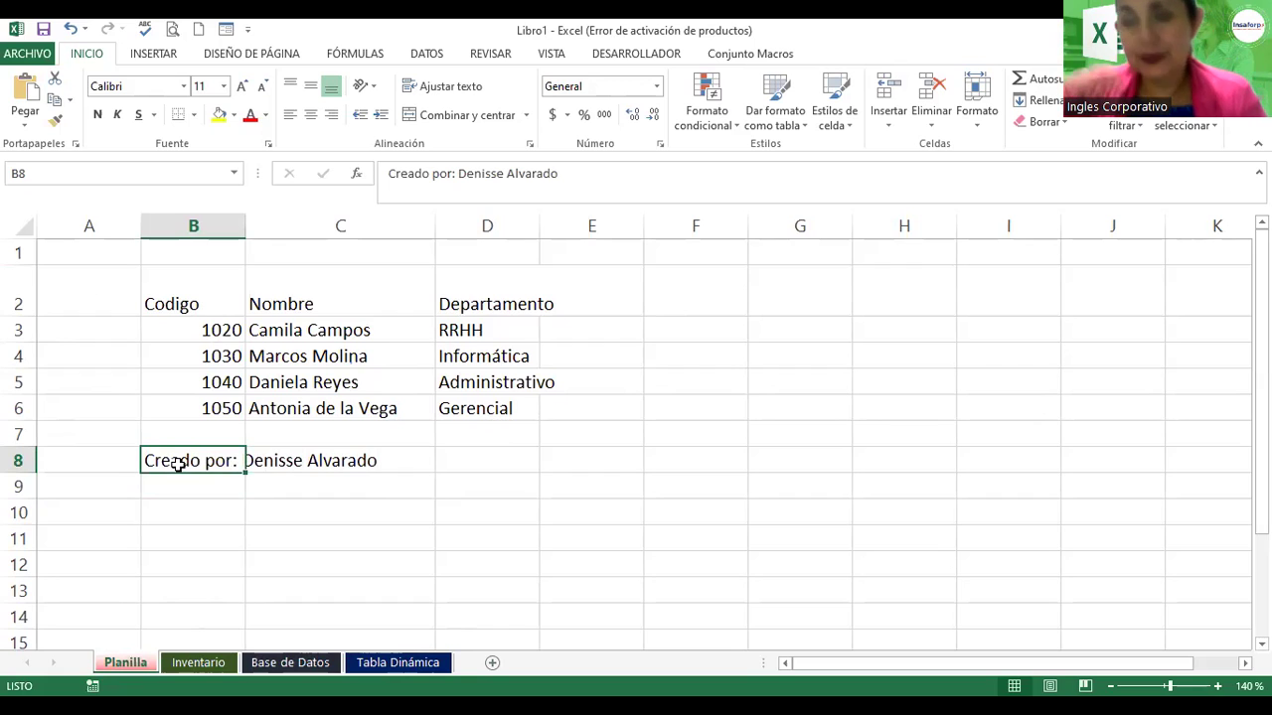